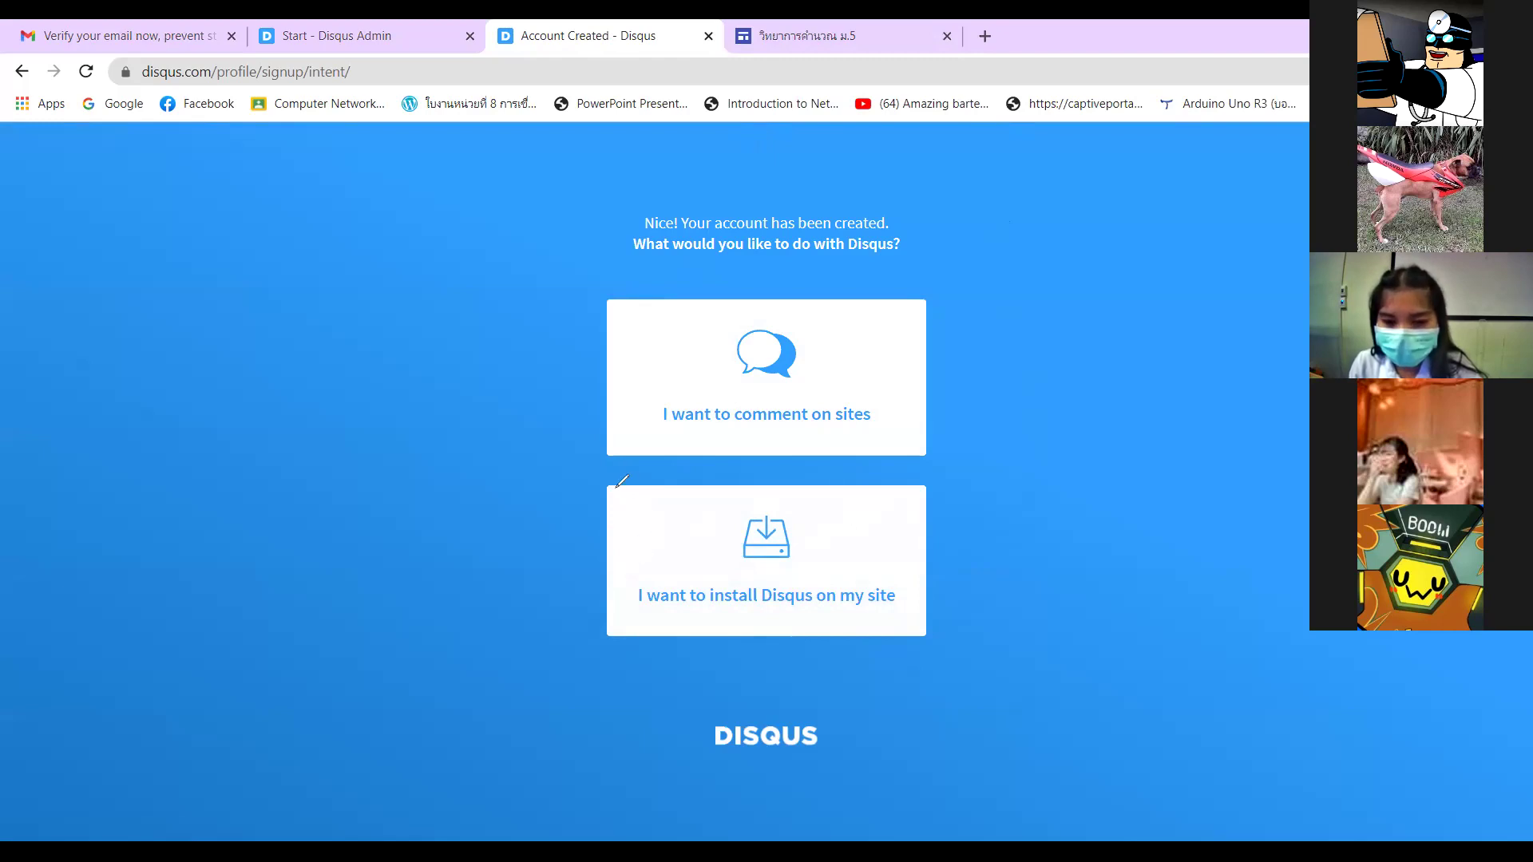
- Outline the option to install Disqus on your own site, and choose it to open the new site form
mouse_move(591, 616)
left_mouse_down()
mouse_move(886, 664)
mouse_move(960, 599)
mouse_move(958, 495)
mouse_move(566, 457)
left_mouse_up()
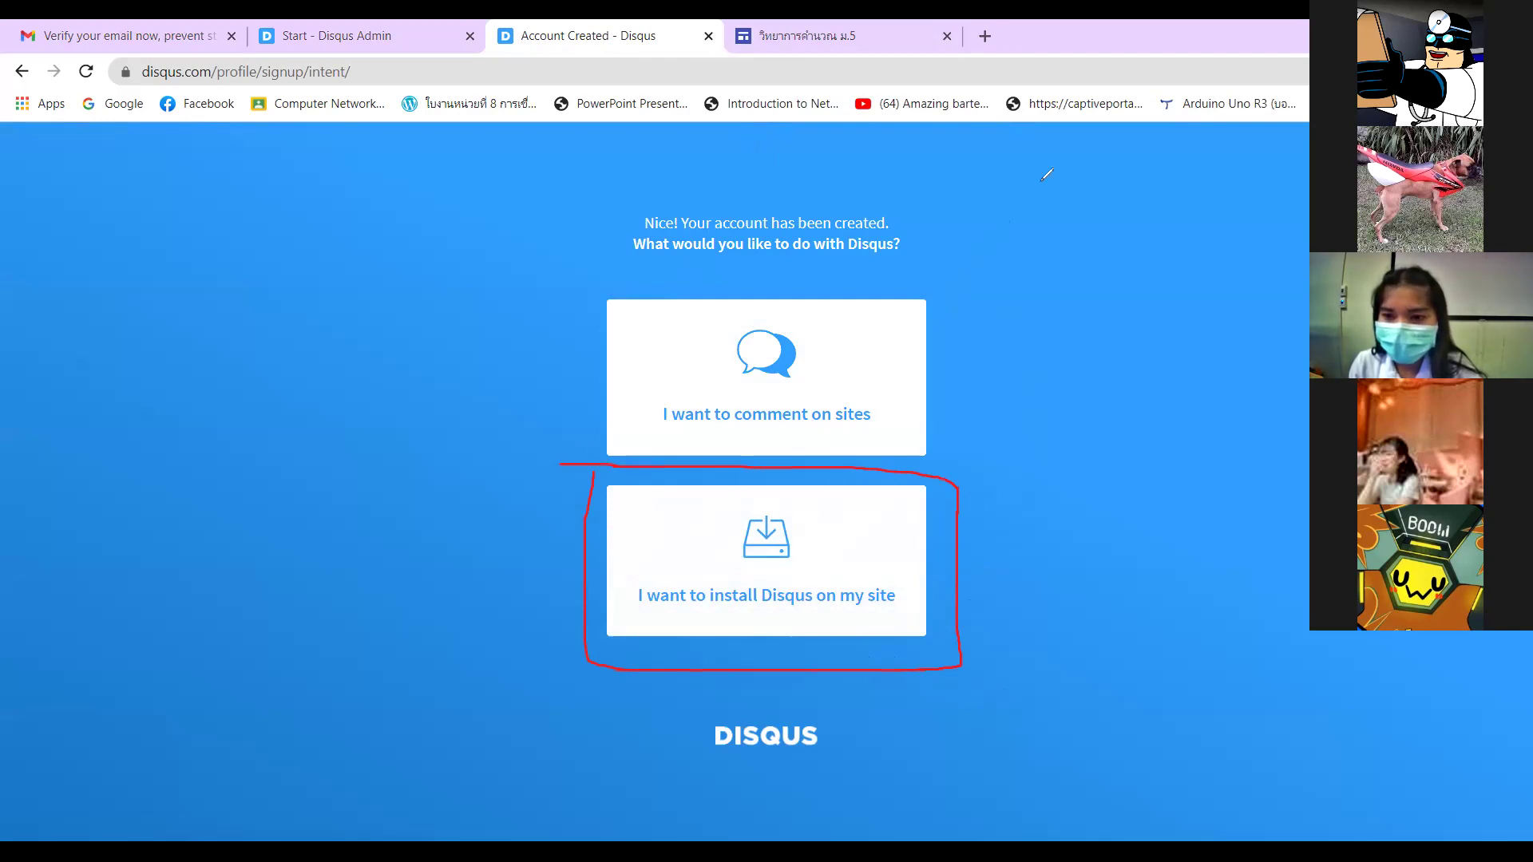
left_click(837, 574)
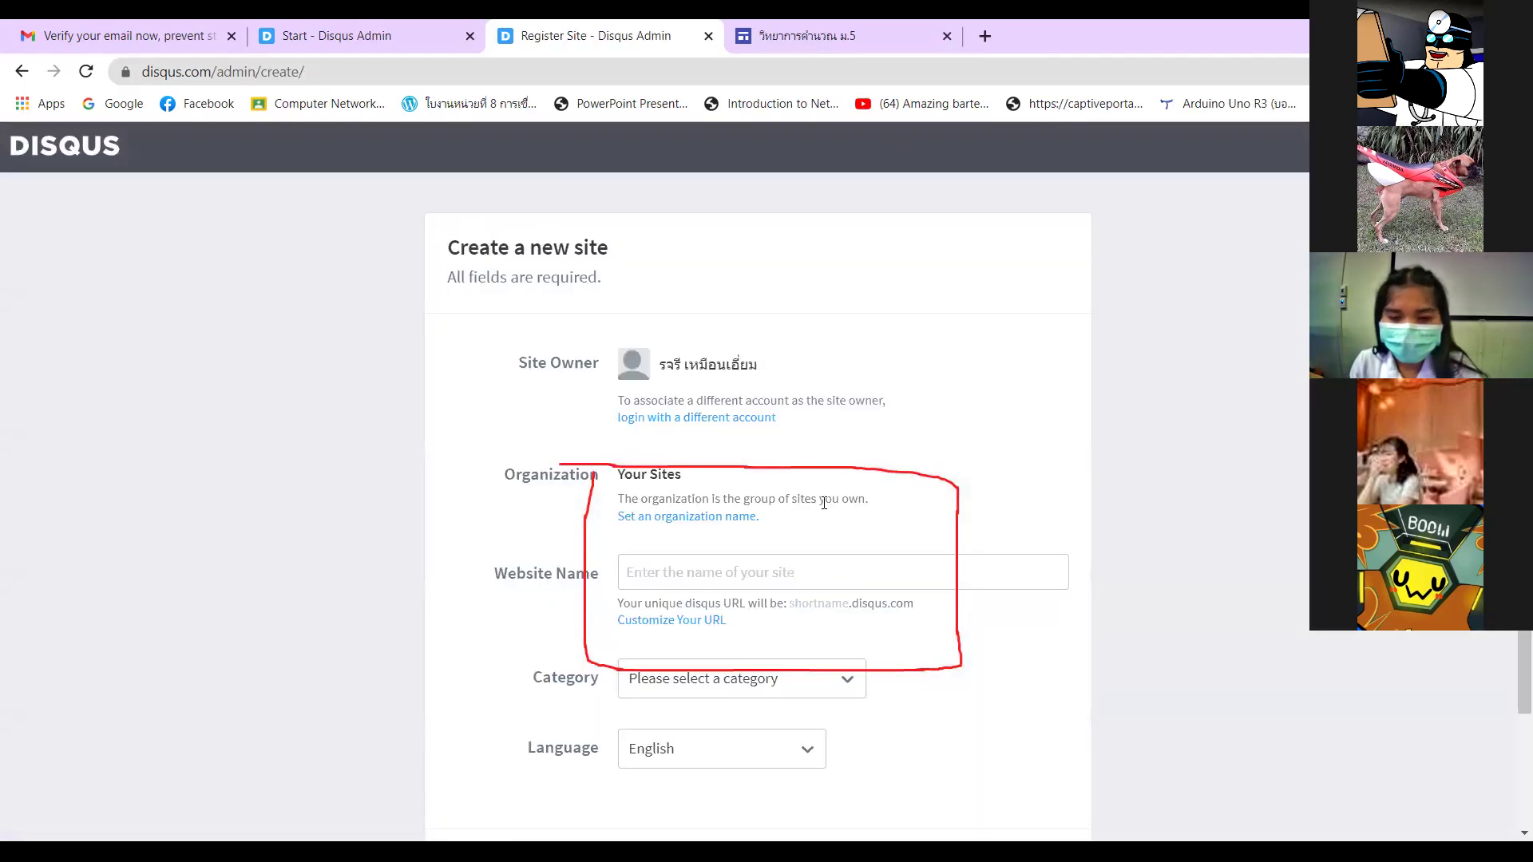
scroll(824, 509, "down", 1)
scroll(824, 509, "down", 1)
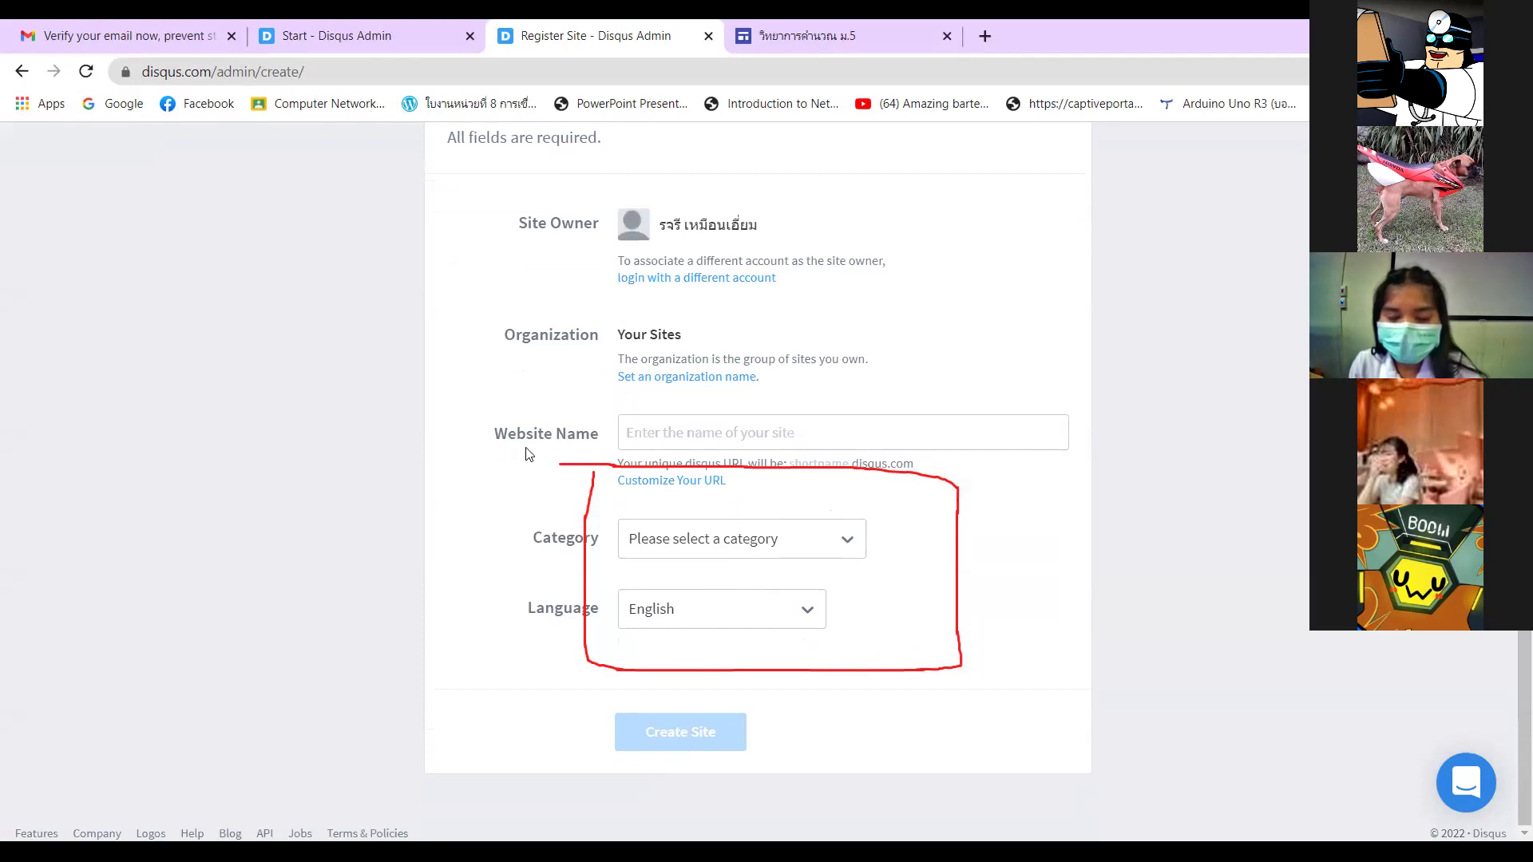
- Enter the site owner's first name as the website name and outline the Website Name field in red
left_click(671, 435)
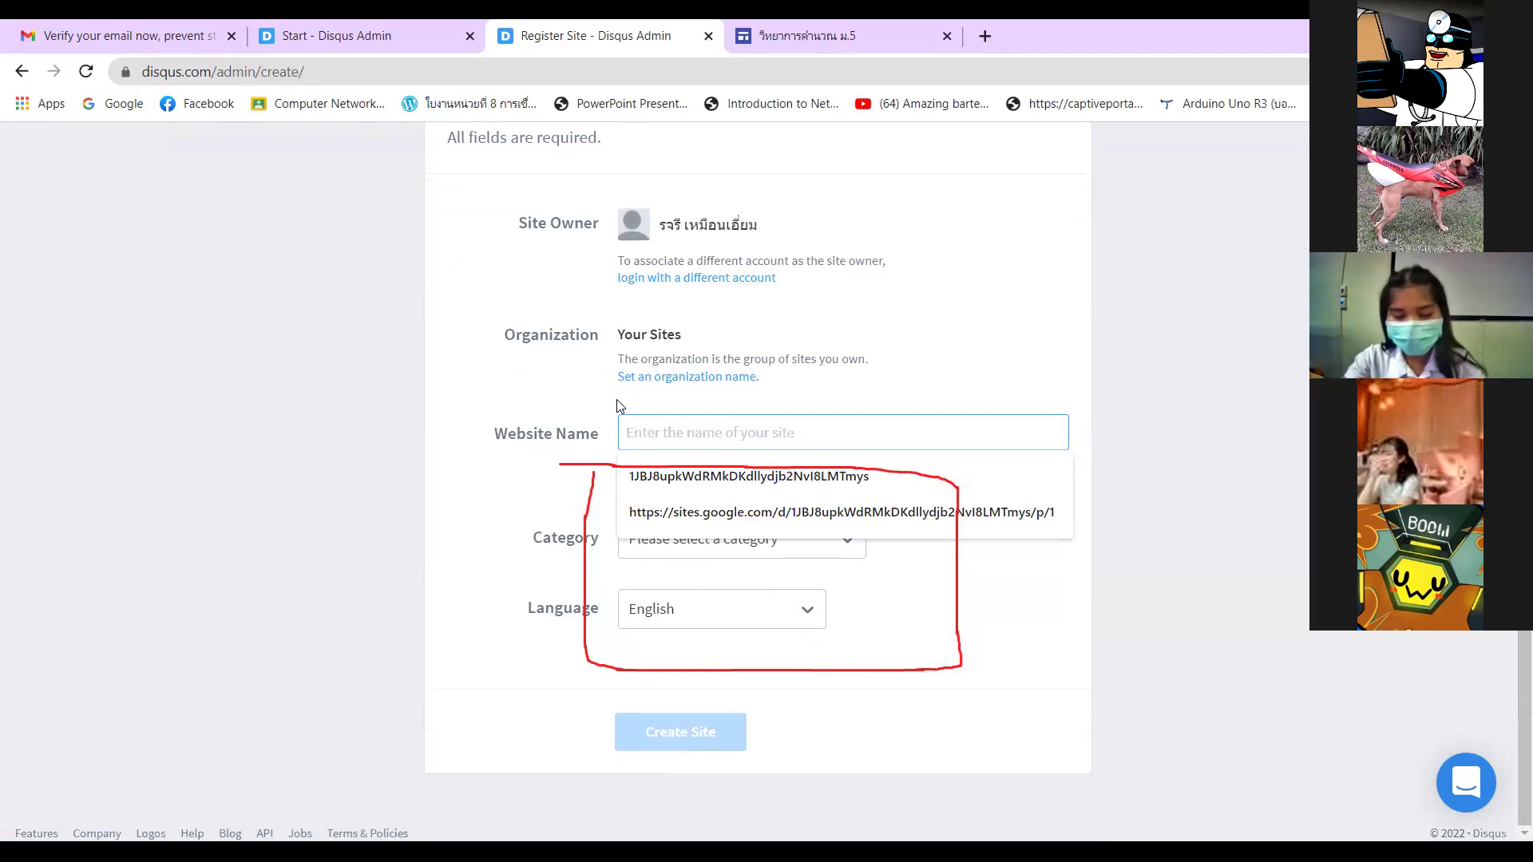
type("ro")
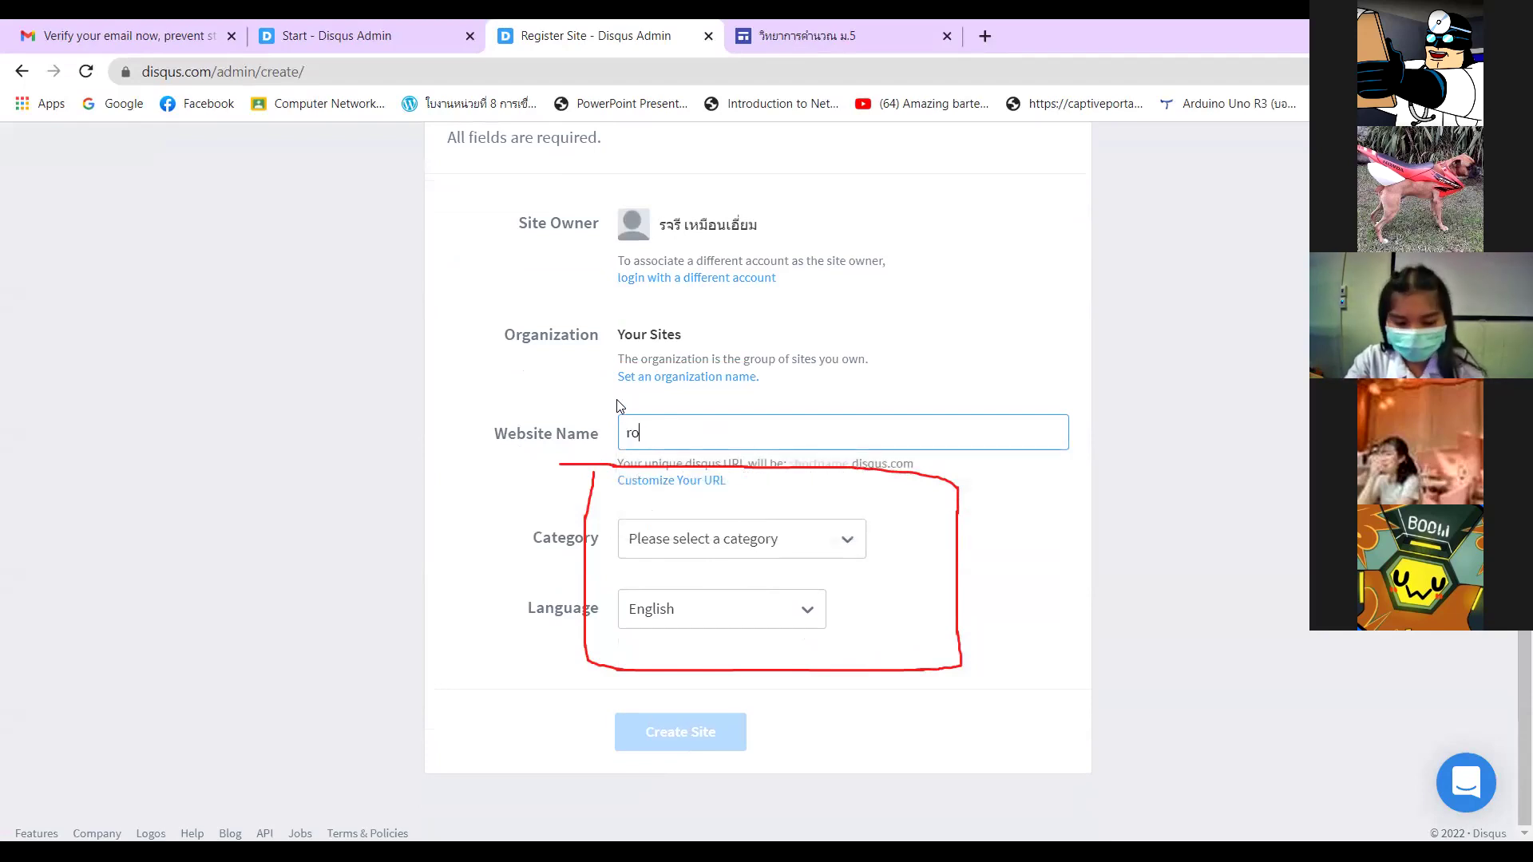
type("djaree")
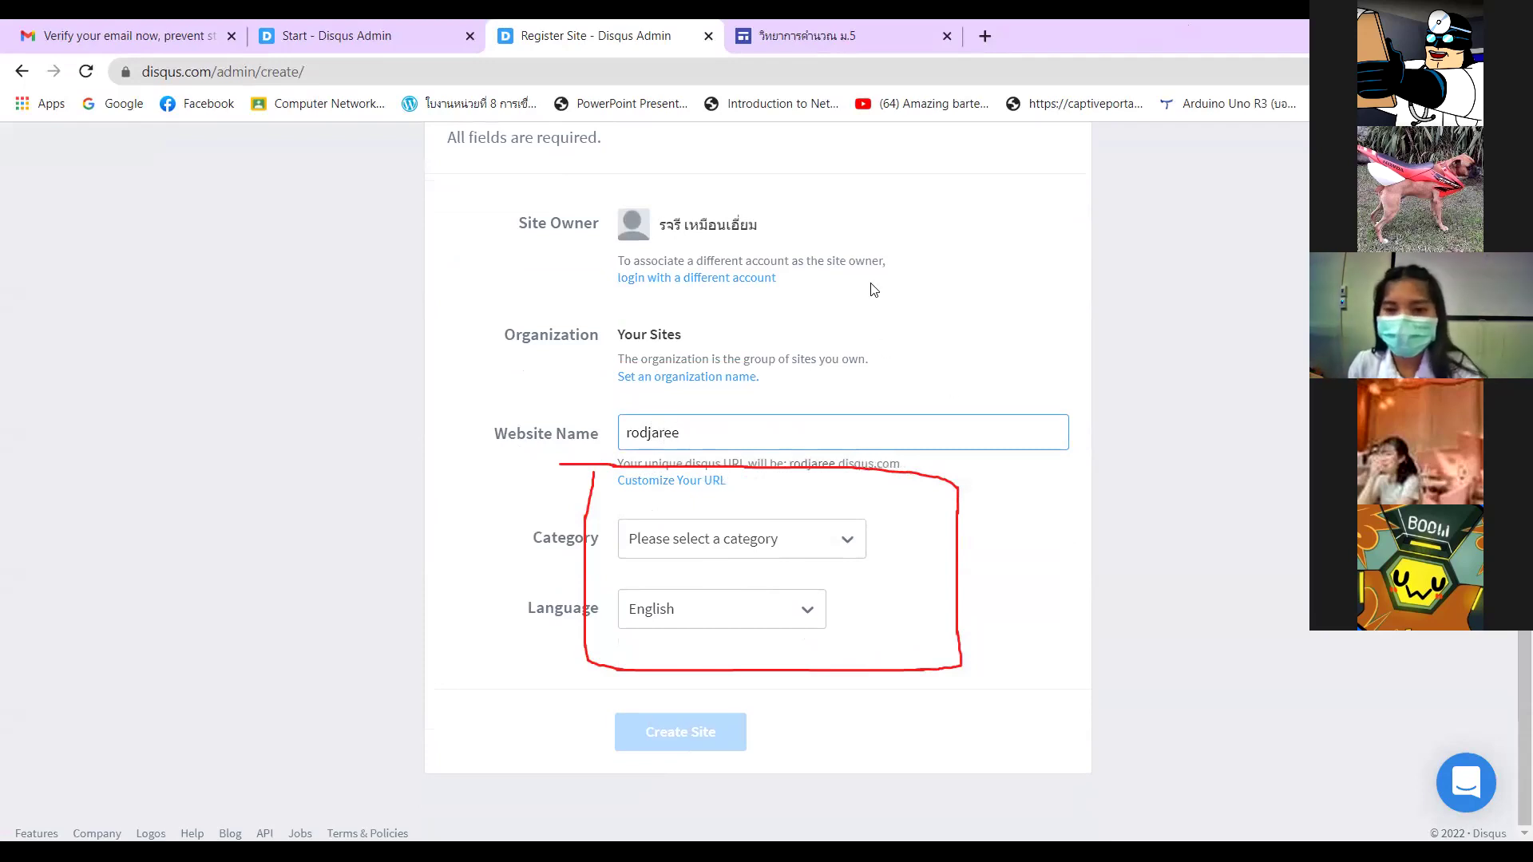
left_click(733, 209)
left_click(983, 636)
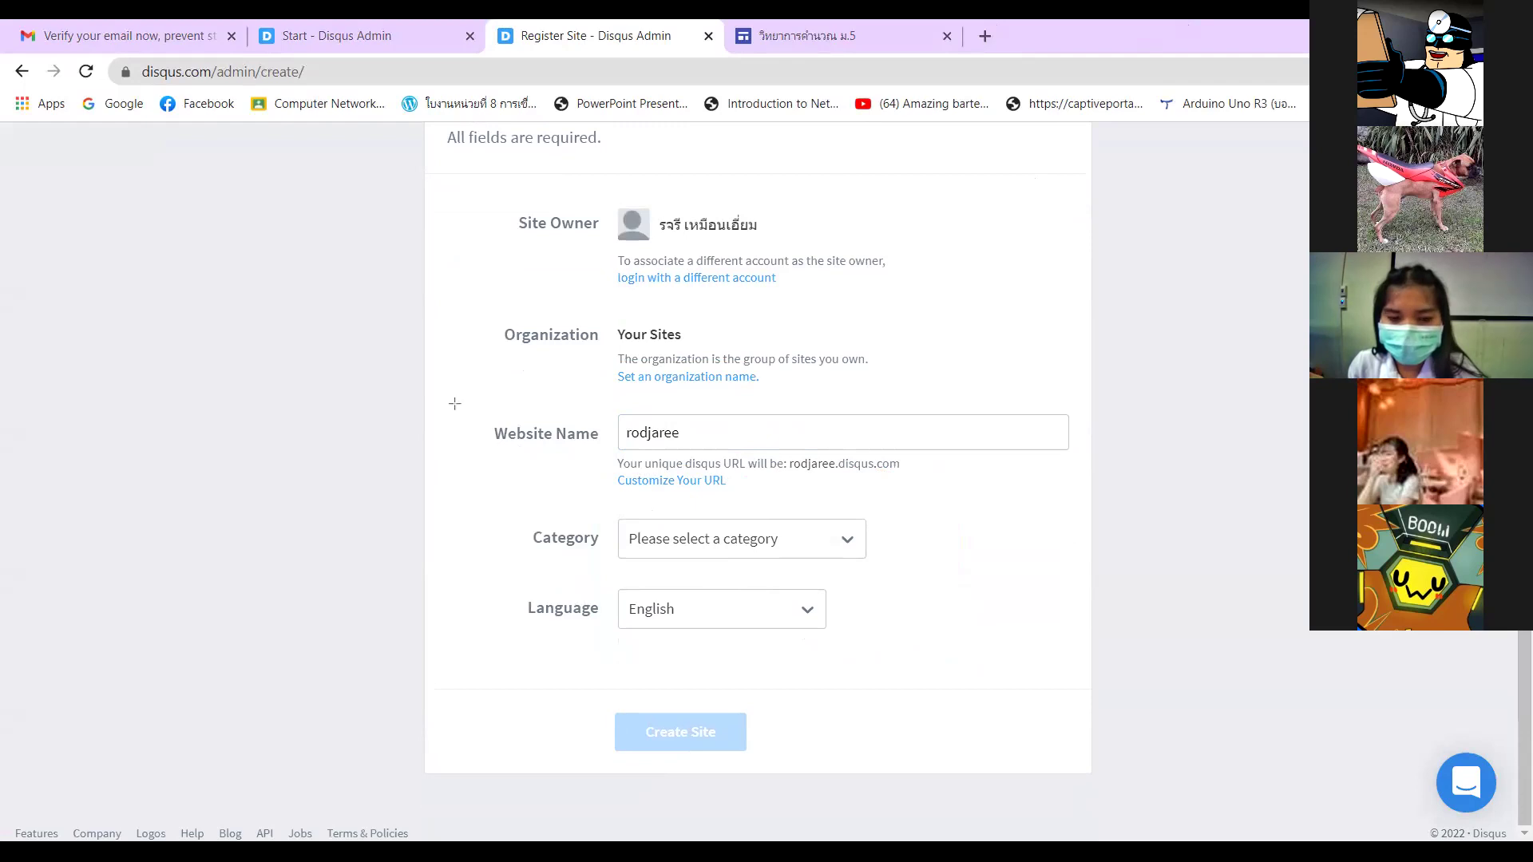
mouse_move(455, 394)
left_mouse_down()
mouse_move(701, 455)
mouse_move(1084, 459)
left_mouse_up()
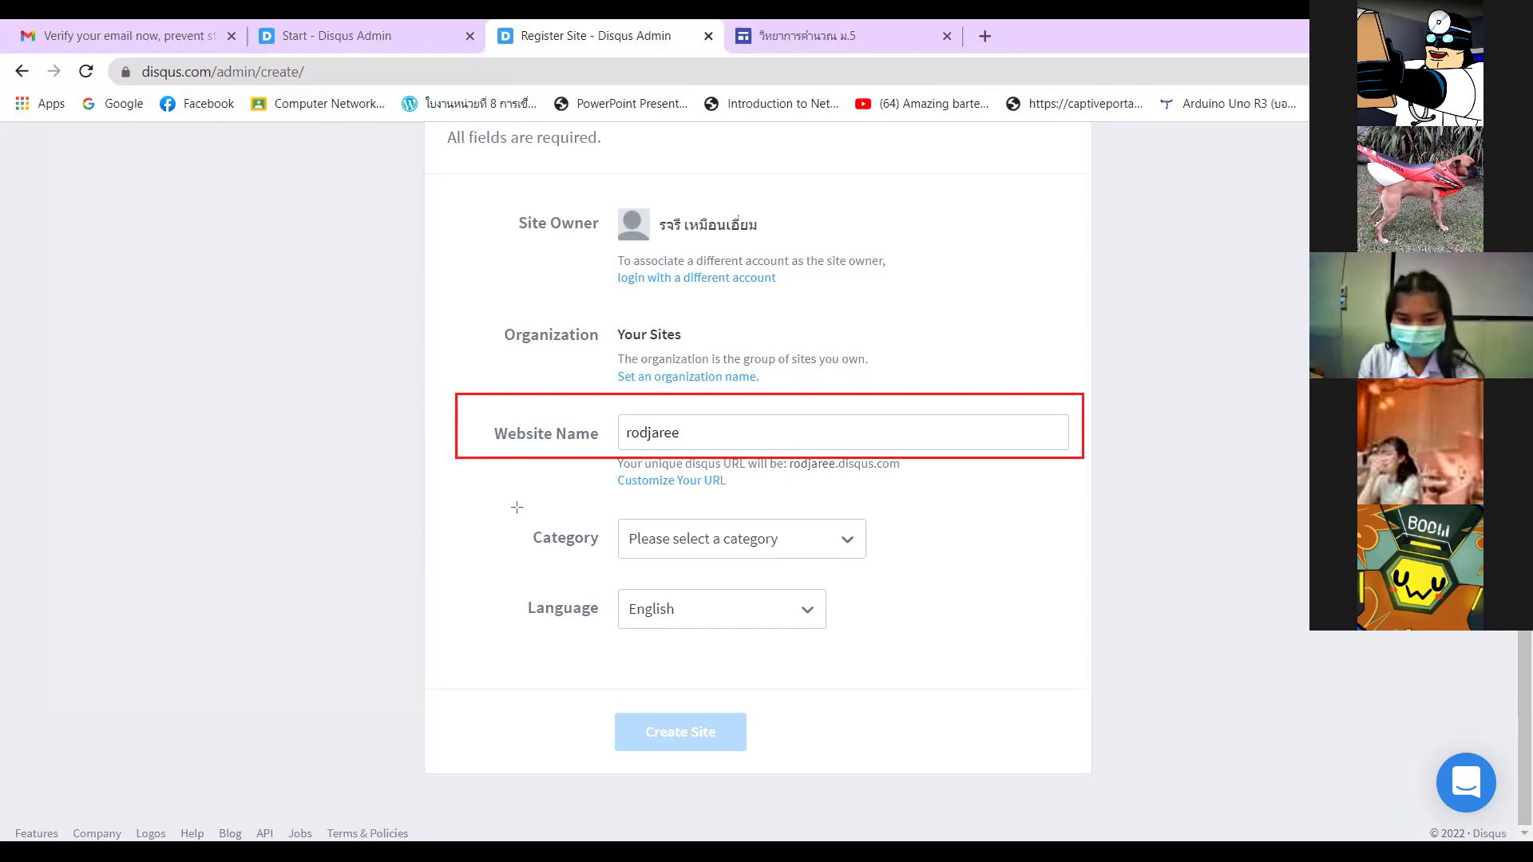
- Set the site category to News and mark the Website Name and Category fields as 1 and 2
mouse_move(507, 503)
left_mouse_down()
mouse_move(569, 531)
mouse_move(913, 572)
left_mouse_up()
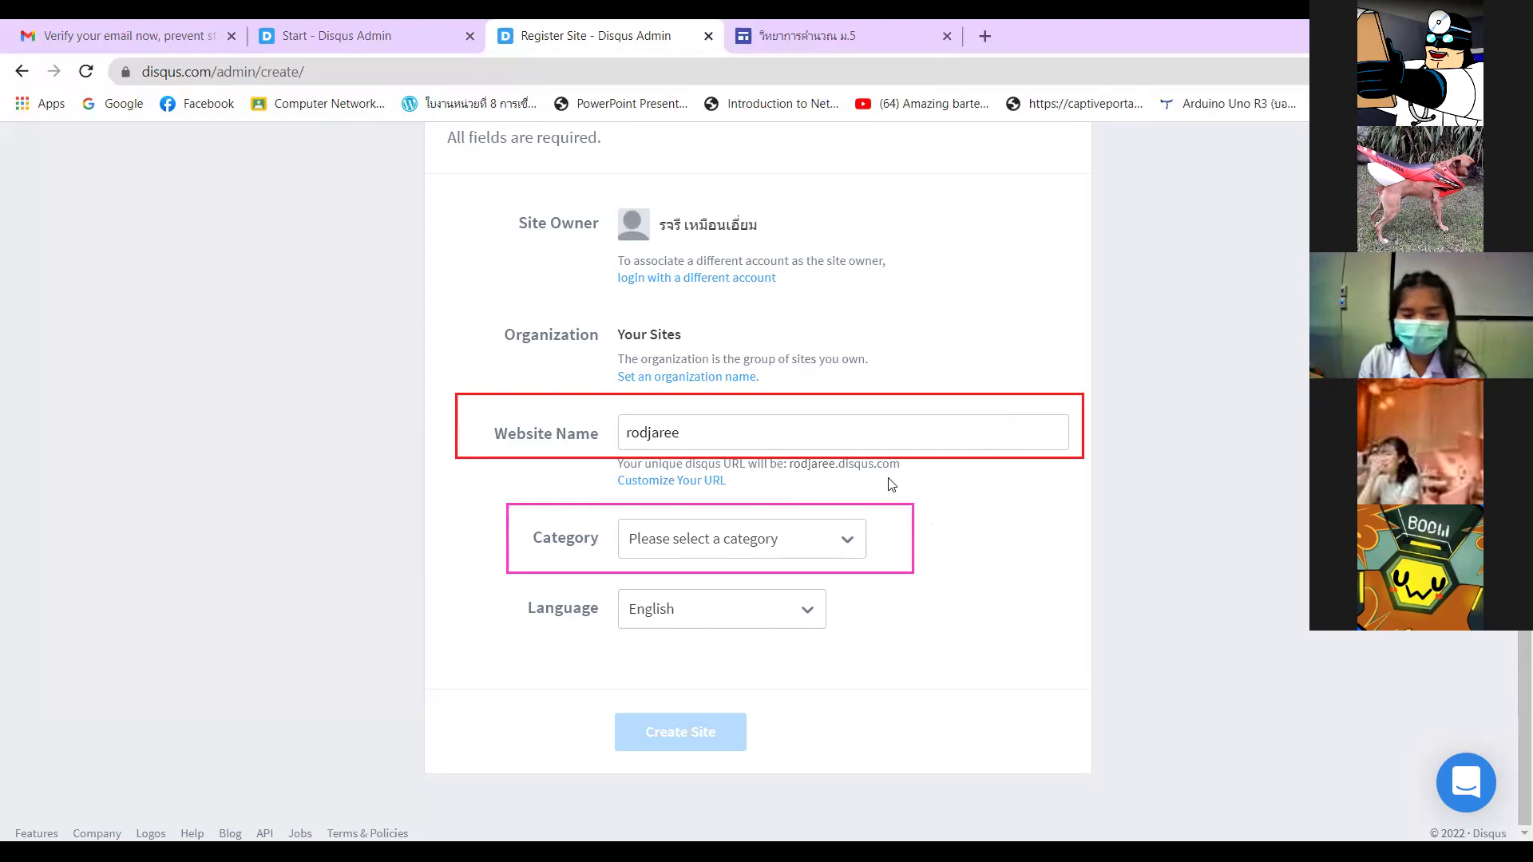
left_click(842, 542)
scroll(758, 694, "down", 1)
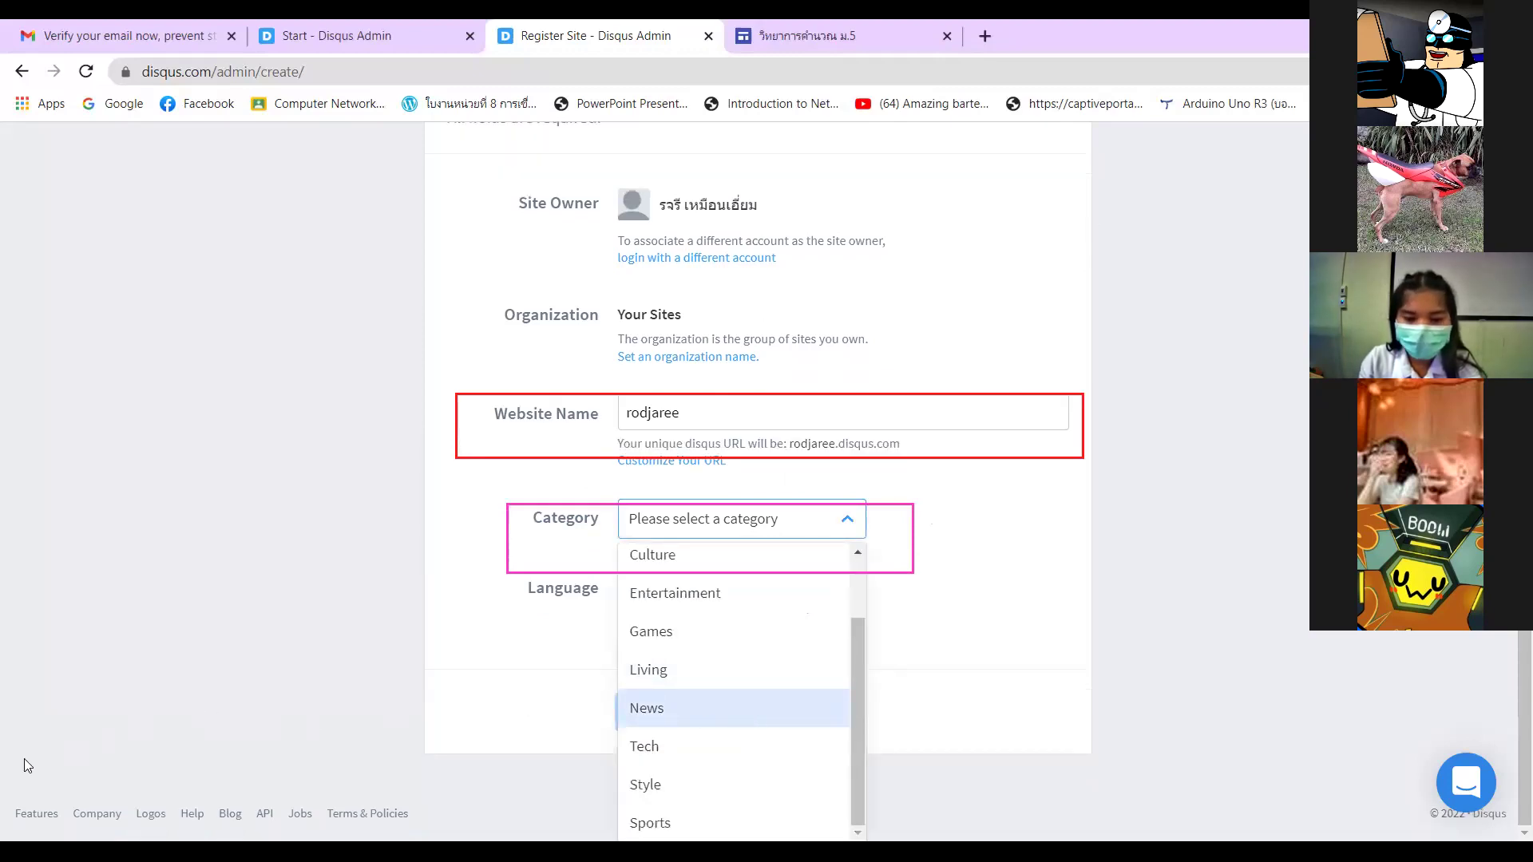
scroll(699, 694, "up", 1)
scroll(704, 718, "down", 1)
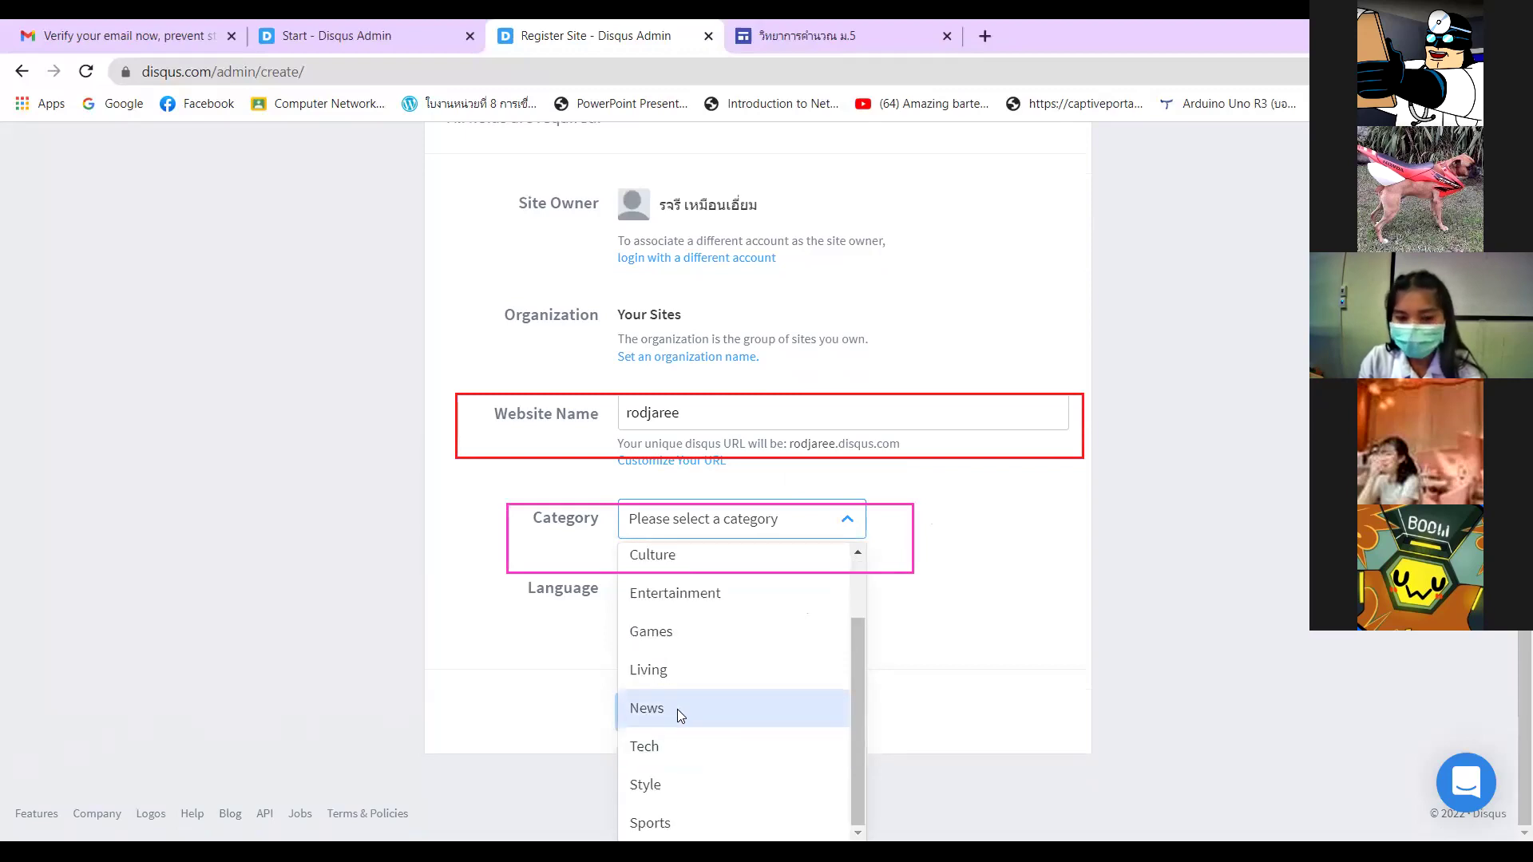
left_click(677, 708)
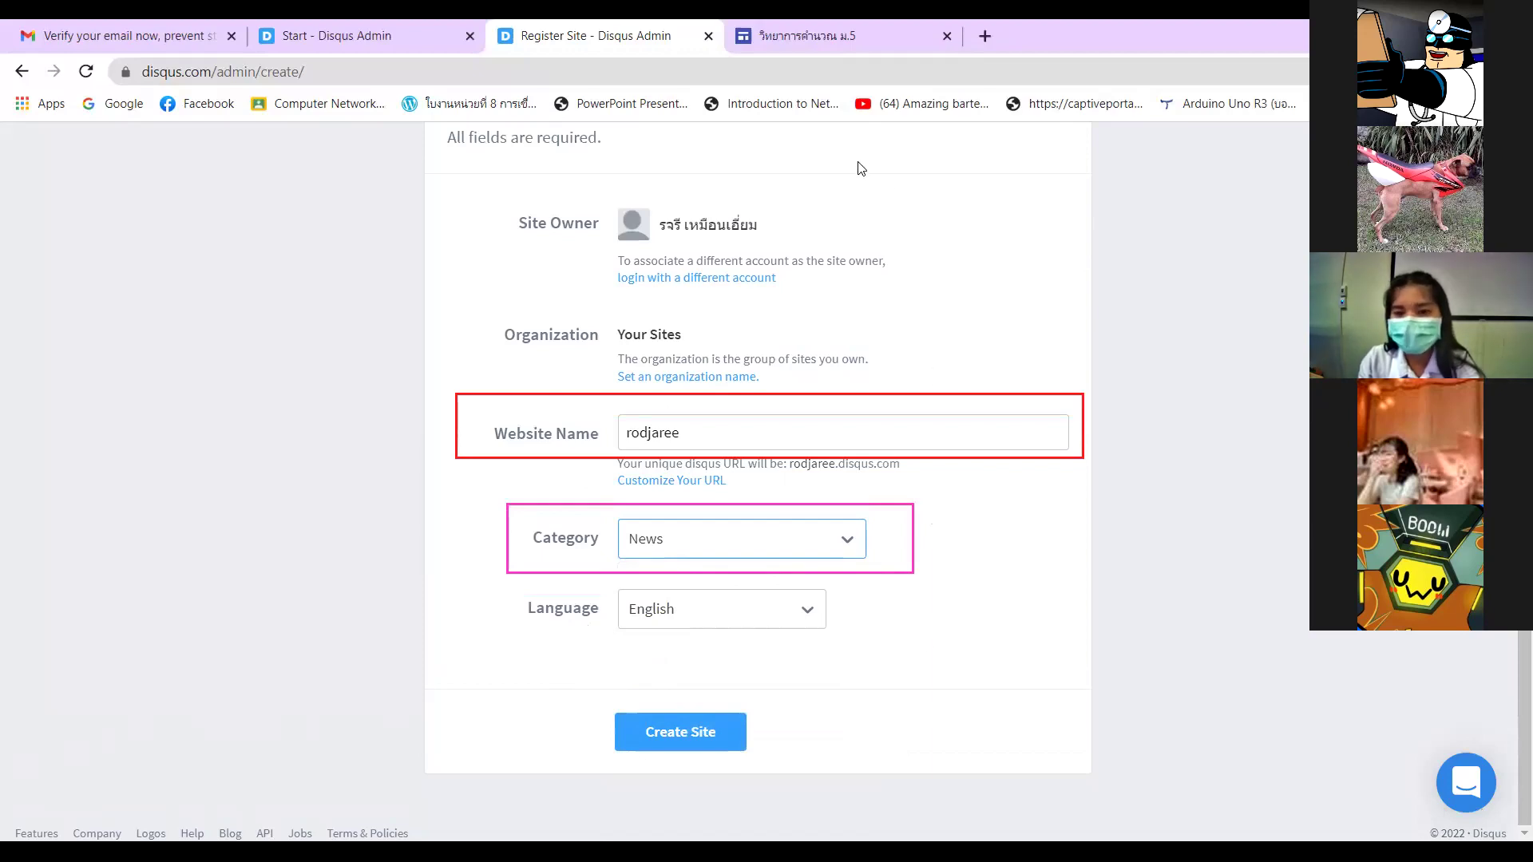
left_click_drag(1048, 350, 1048, 384)
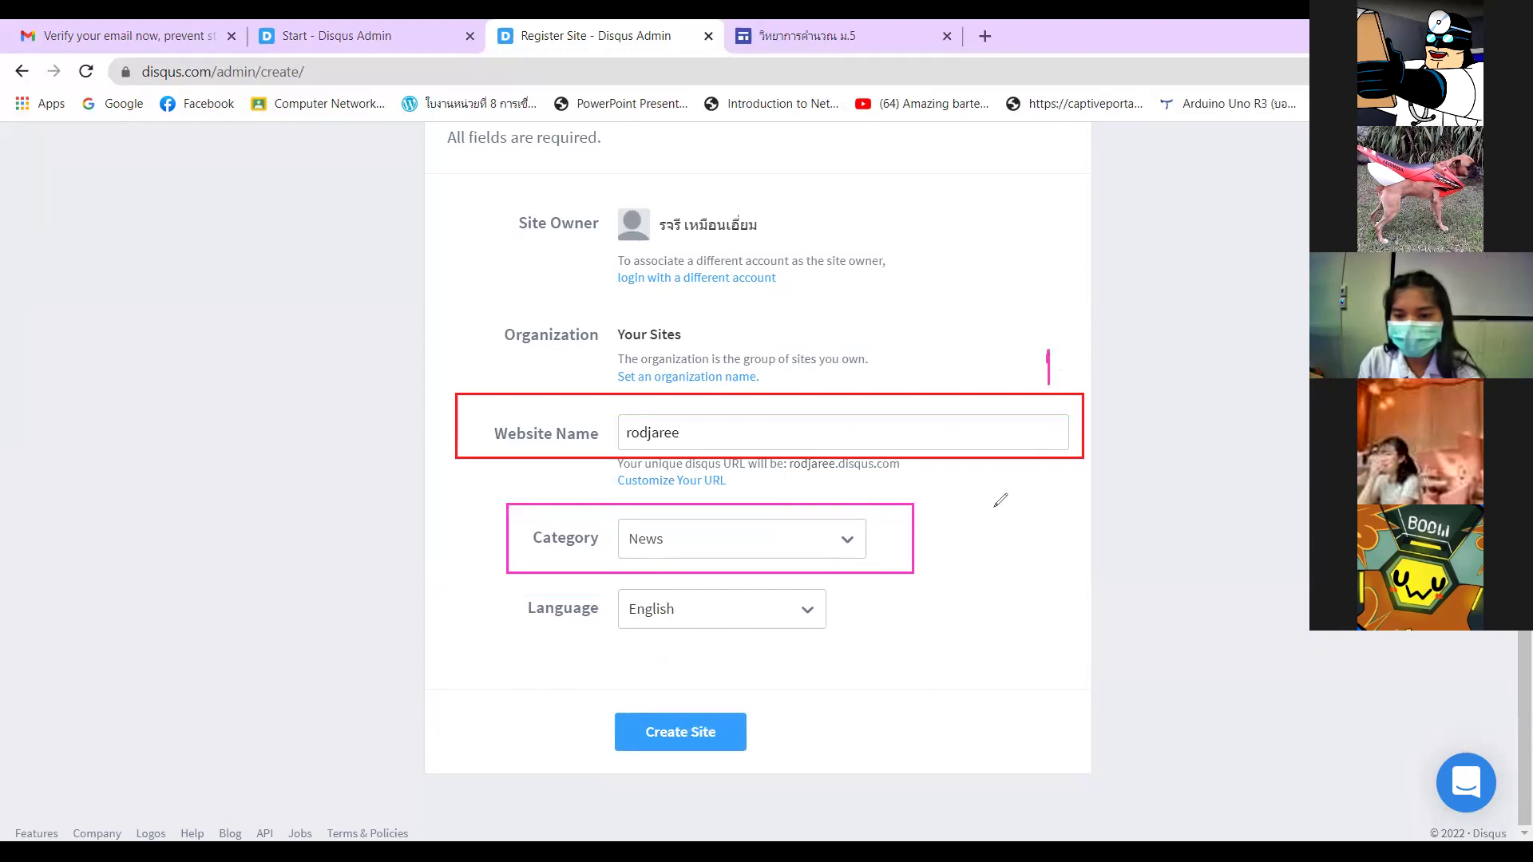
left_click_drag(935, 520, 948, 559)
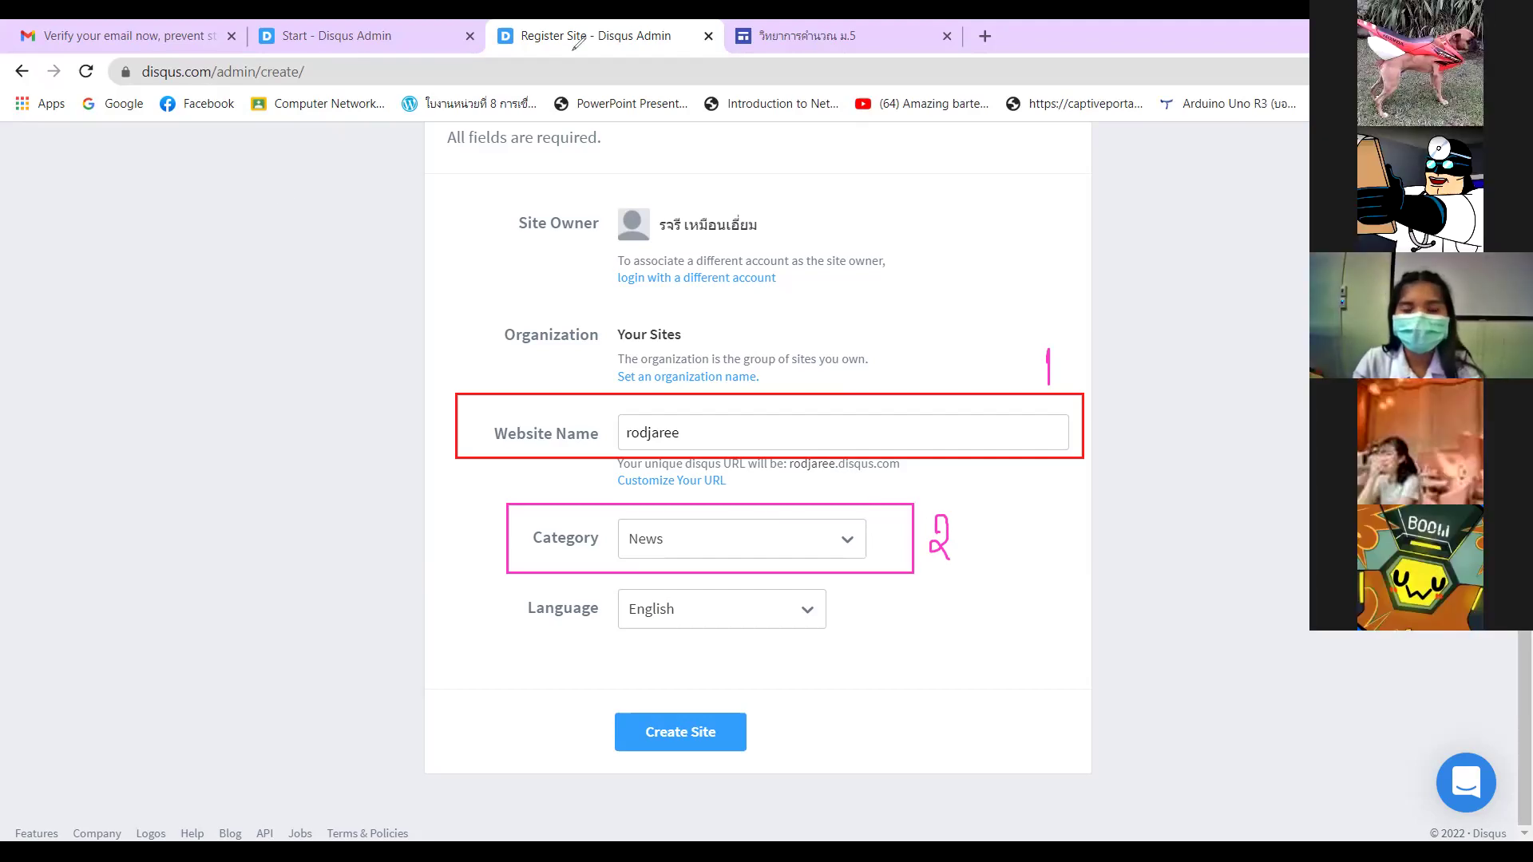
- Go back to the Disqus home page and restart the setup for installing Disqus on your own site
left_click(10, 74)
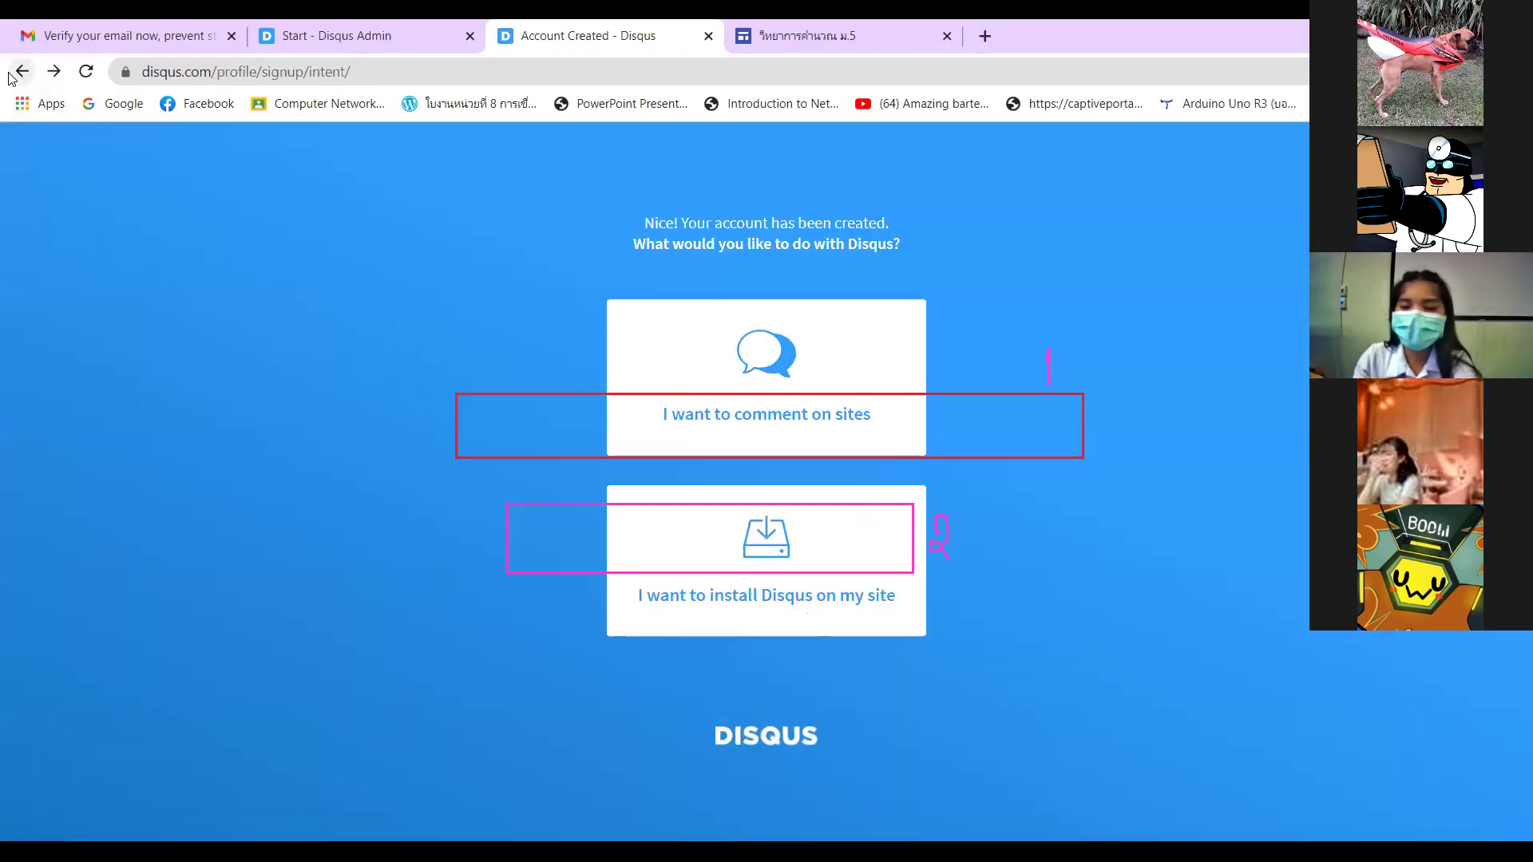
left_click(11, 75)
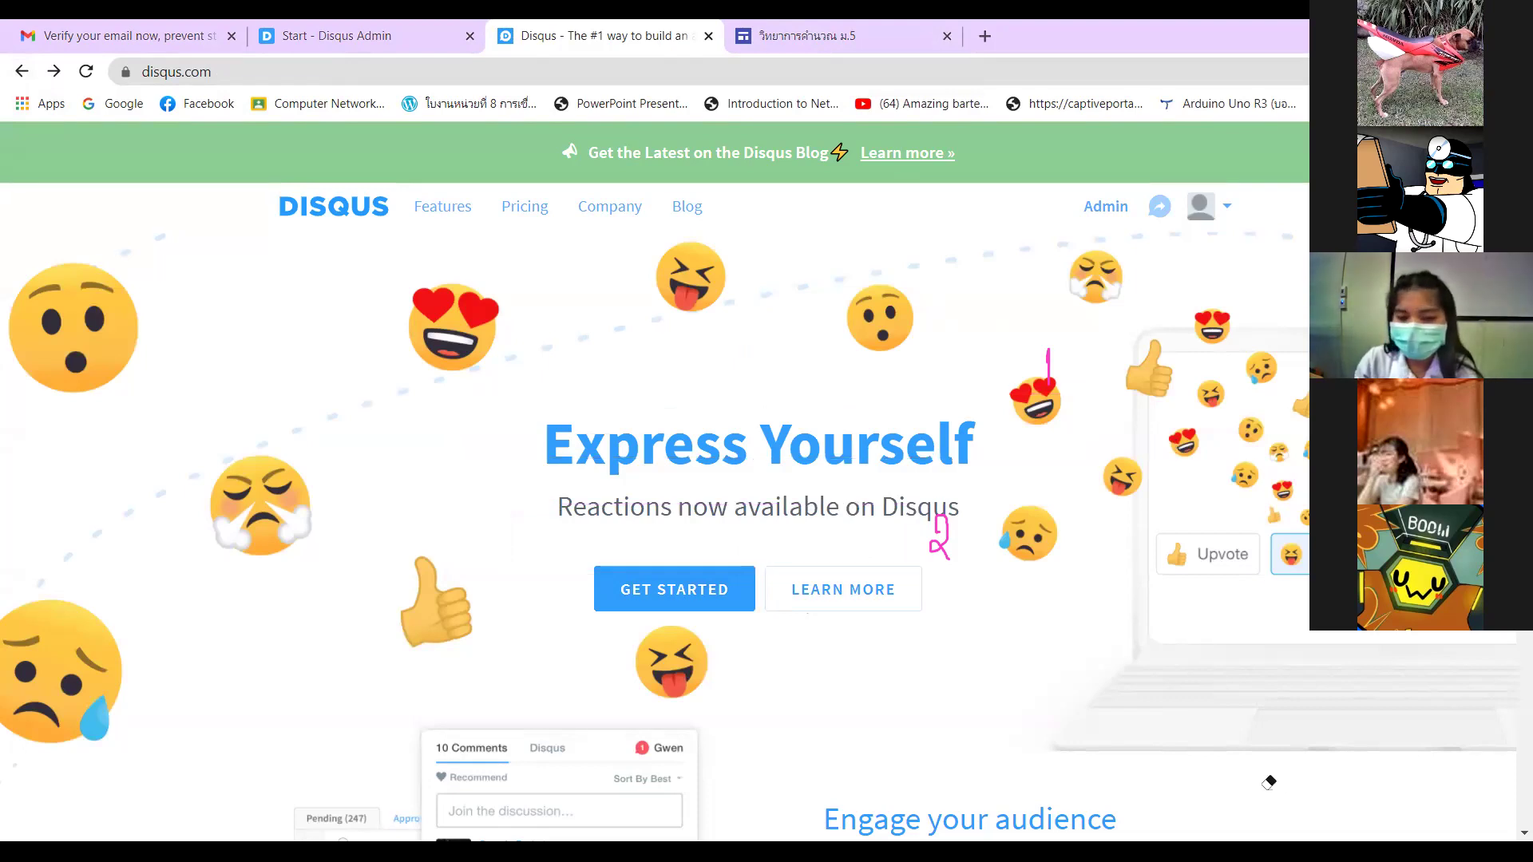
mouse_move(592, 554)
left_mouse_down()
mouse_move(738, 641)
mouse_move(786, 562)
mouse_move(569, 540)
left_mouse_up()
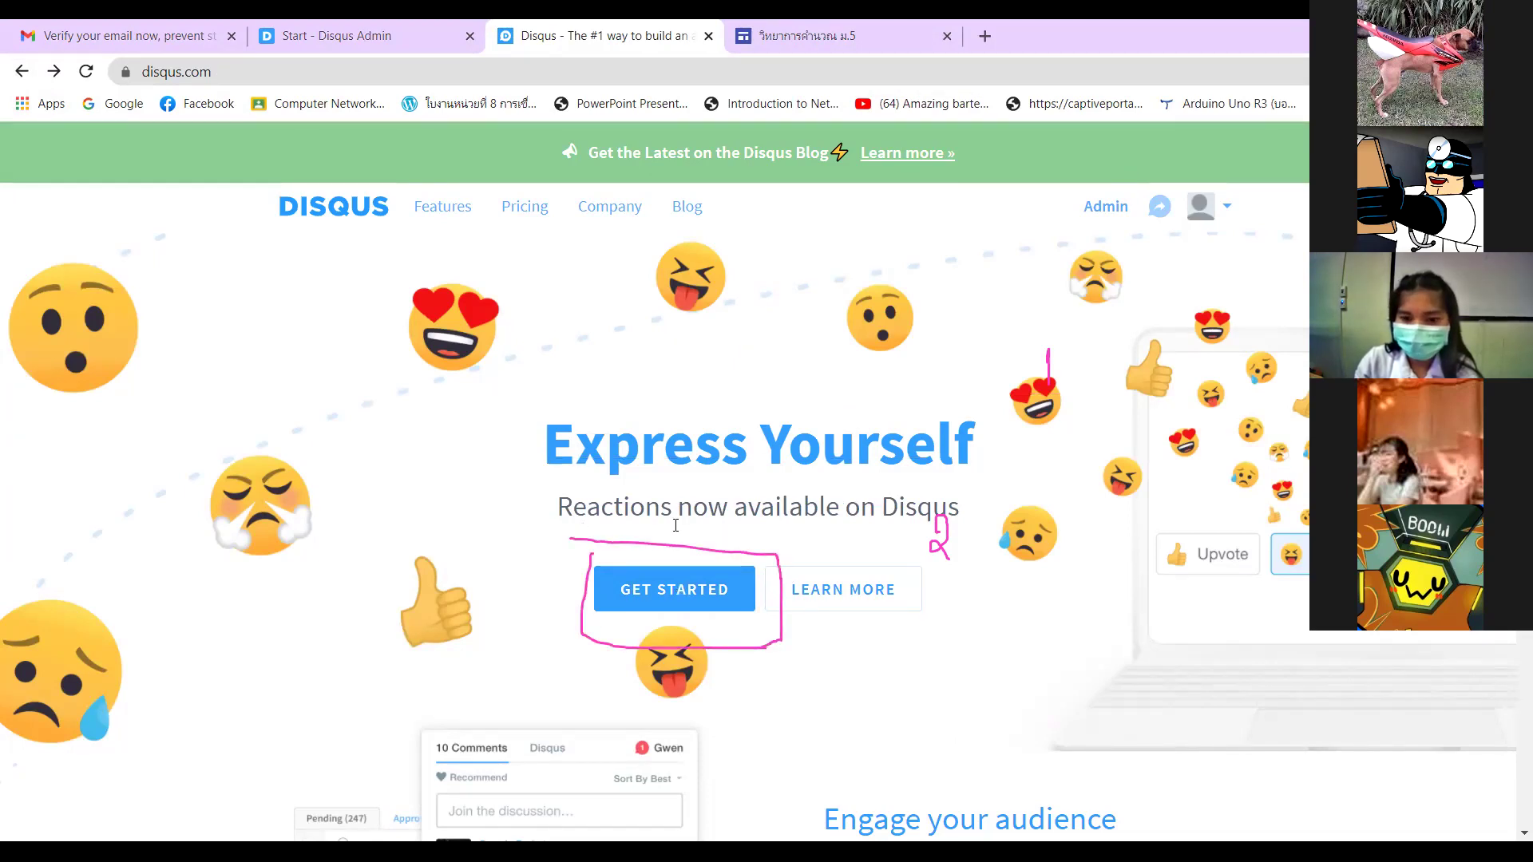
left_click(694, 600)
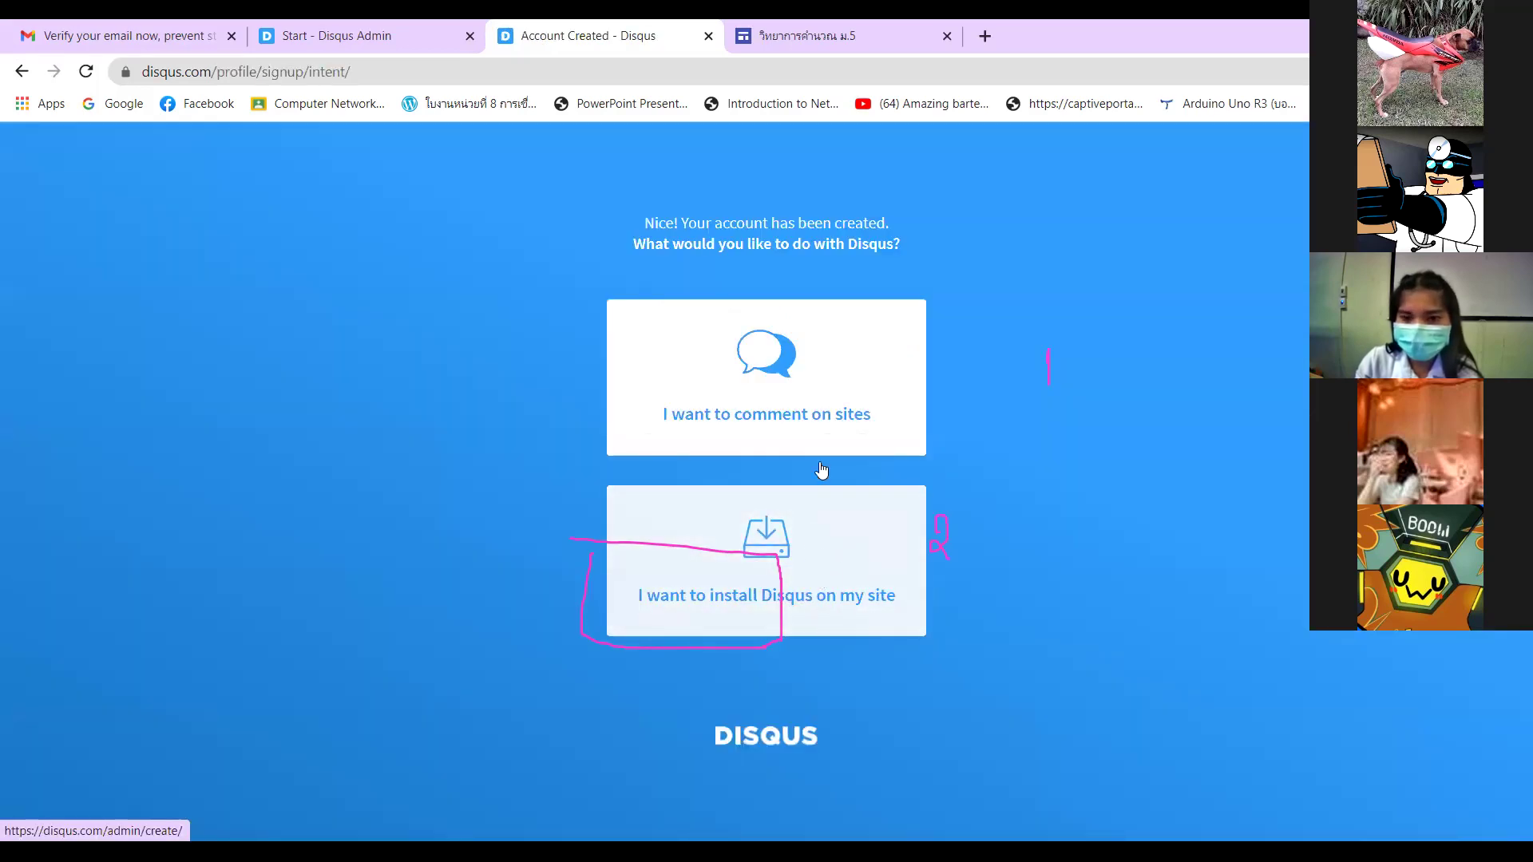
mouse_move(1048, 366)
left_mouse_down()
mouse_move(909, 580)
mouse_move(701, 620)
left_mouse_up()
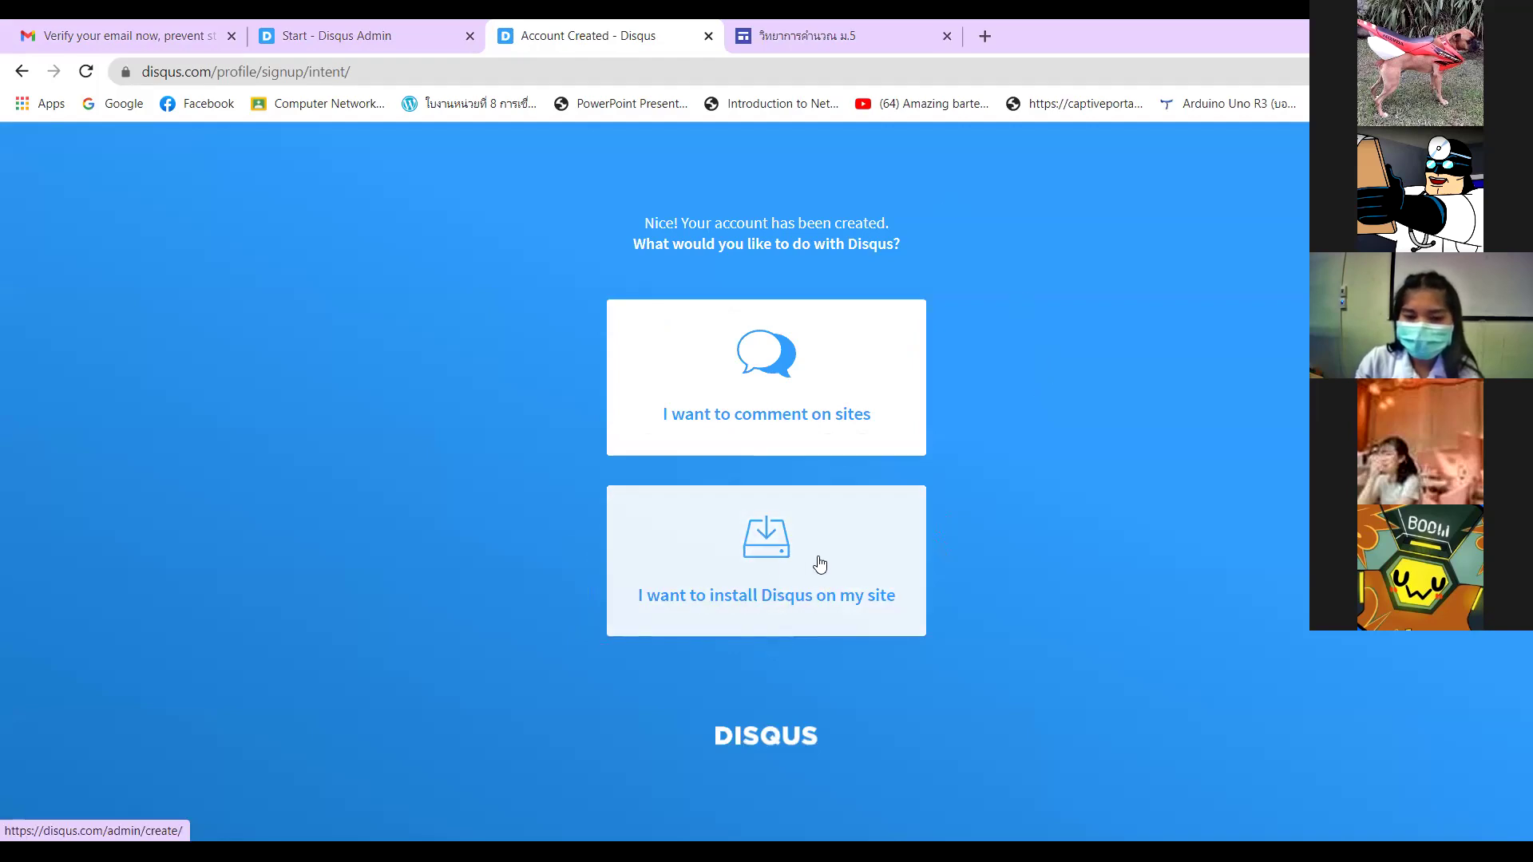
left_click(758, 554)
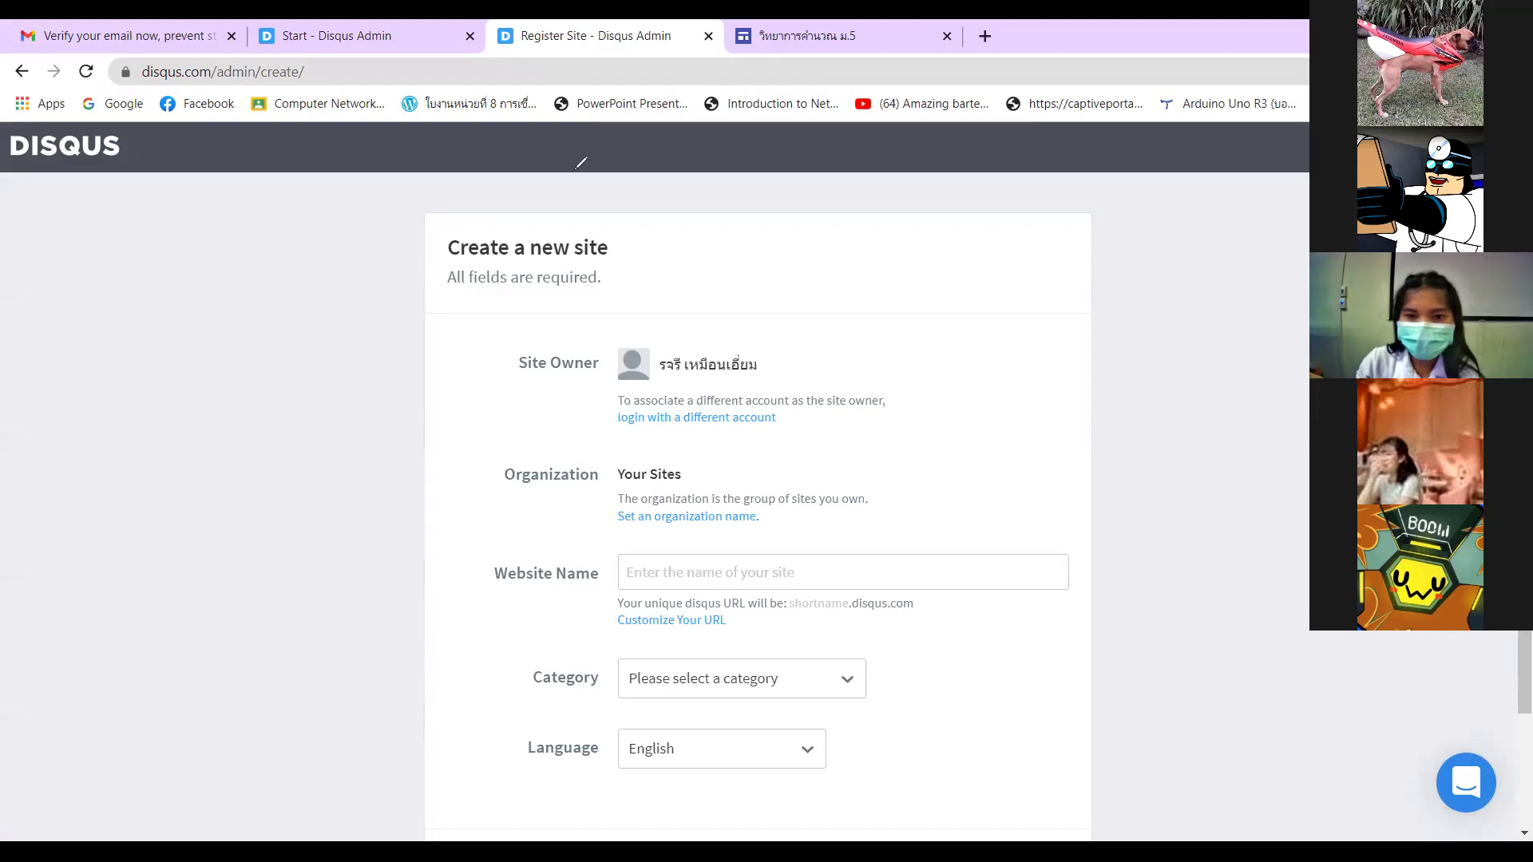
- Outline the Website Name and Category fields in red and set the category to News
mouse_move(474, 531)
left_mouse_down()
mouse_move(812, 600)
mouse_move(1087, 612)
mouse_move(1077, 598)
left_mouse_up()
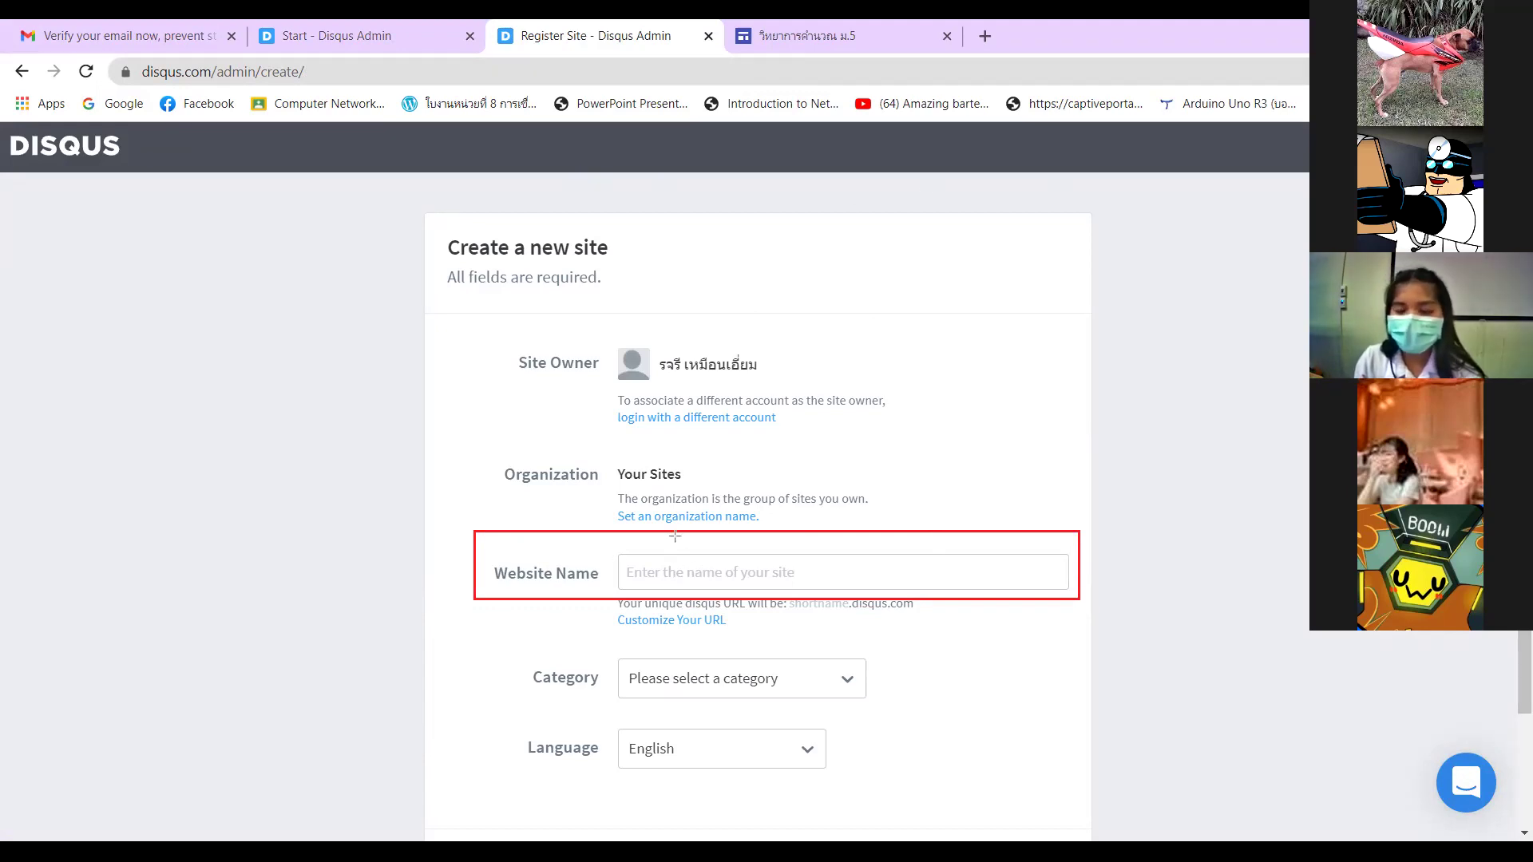
left_click_drag(507, 645, 587, 673)
left_click_drag(683, 692, 915, 716)
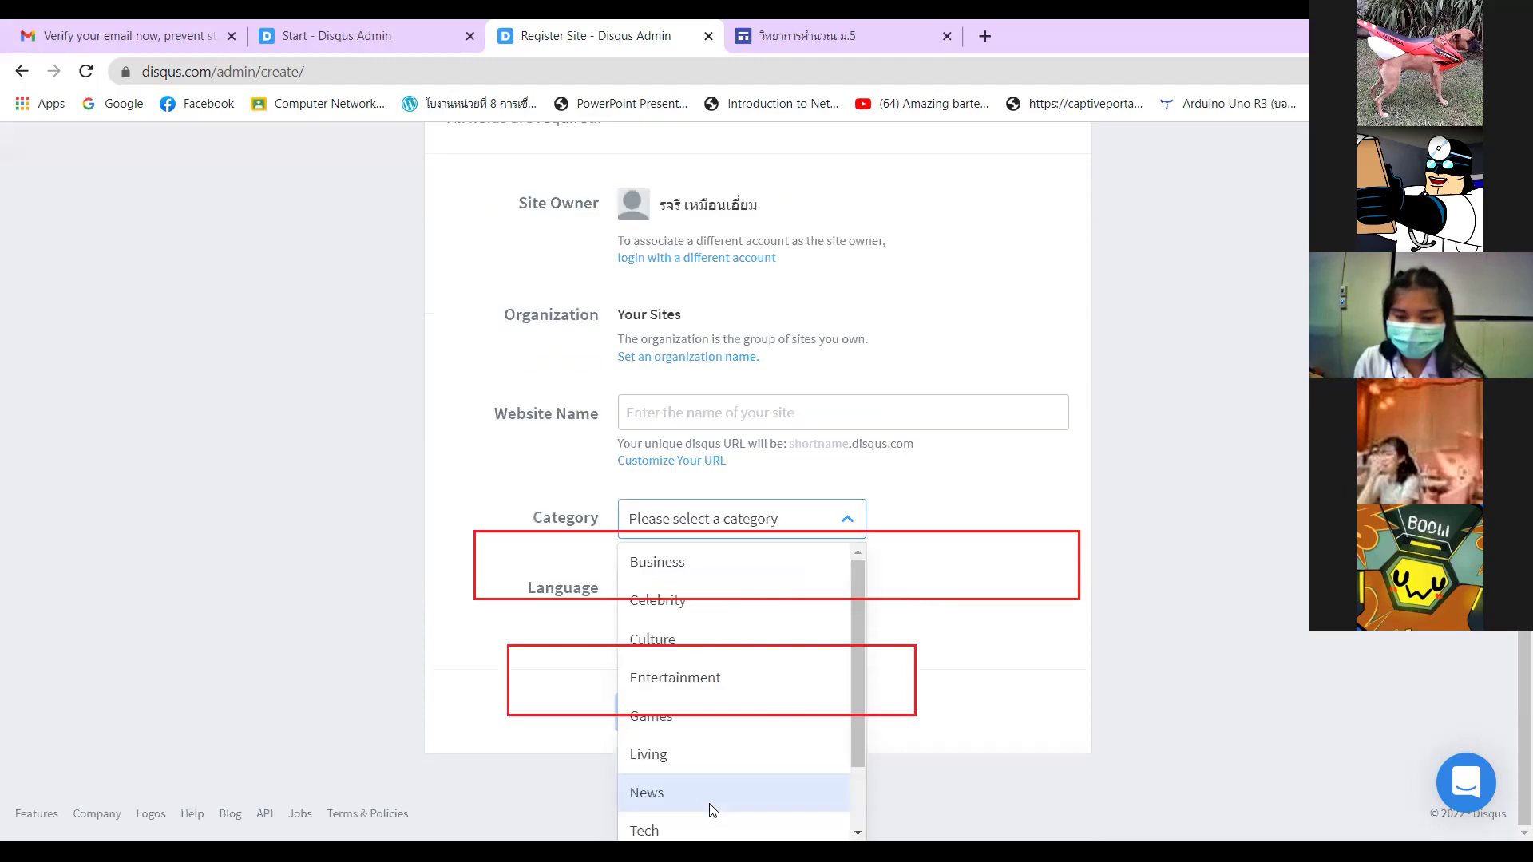
left_click(713, 807)
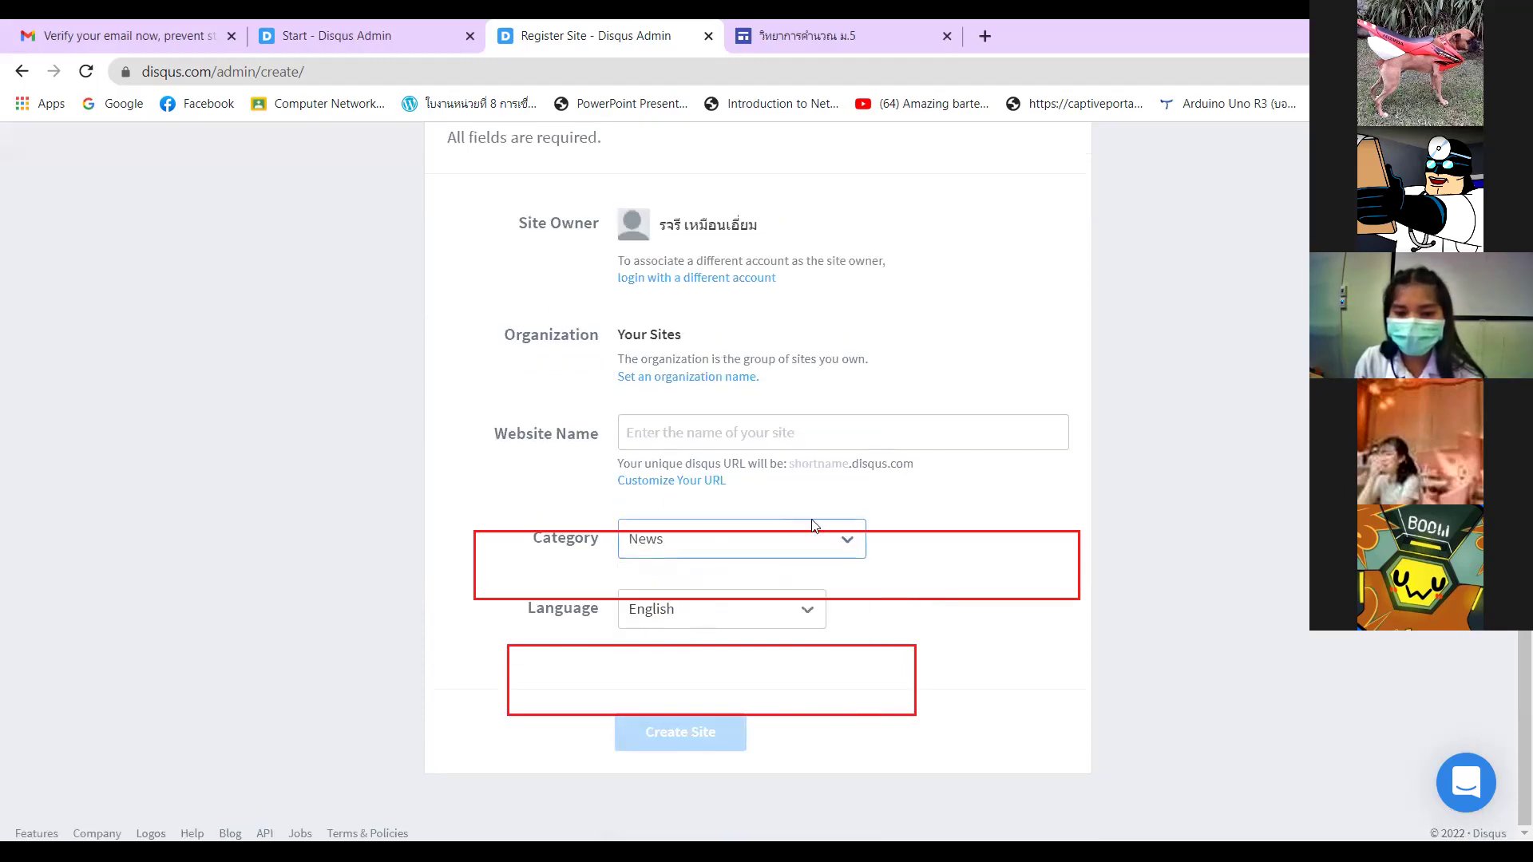
- Enter the site owner's first name as the website name and create the site
scroll(770, 530, "up", 2)
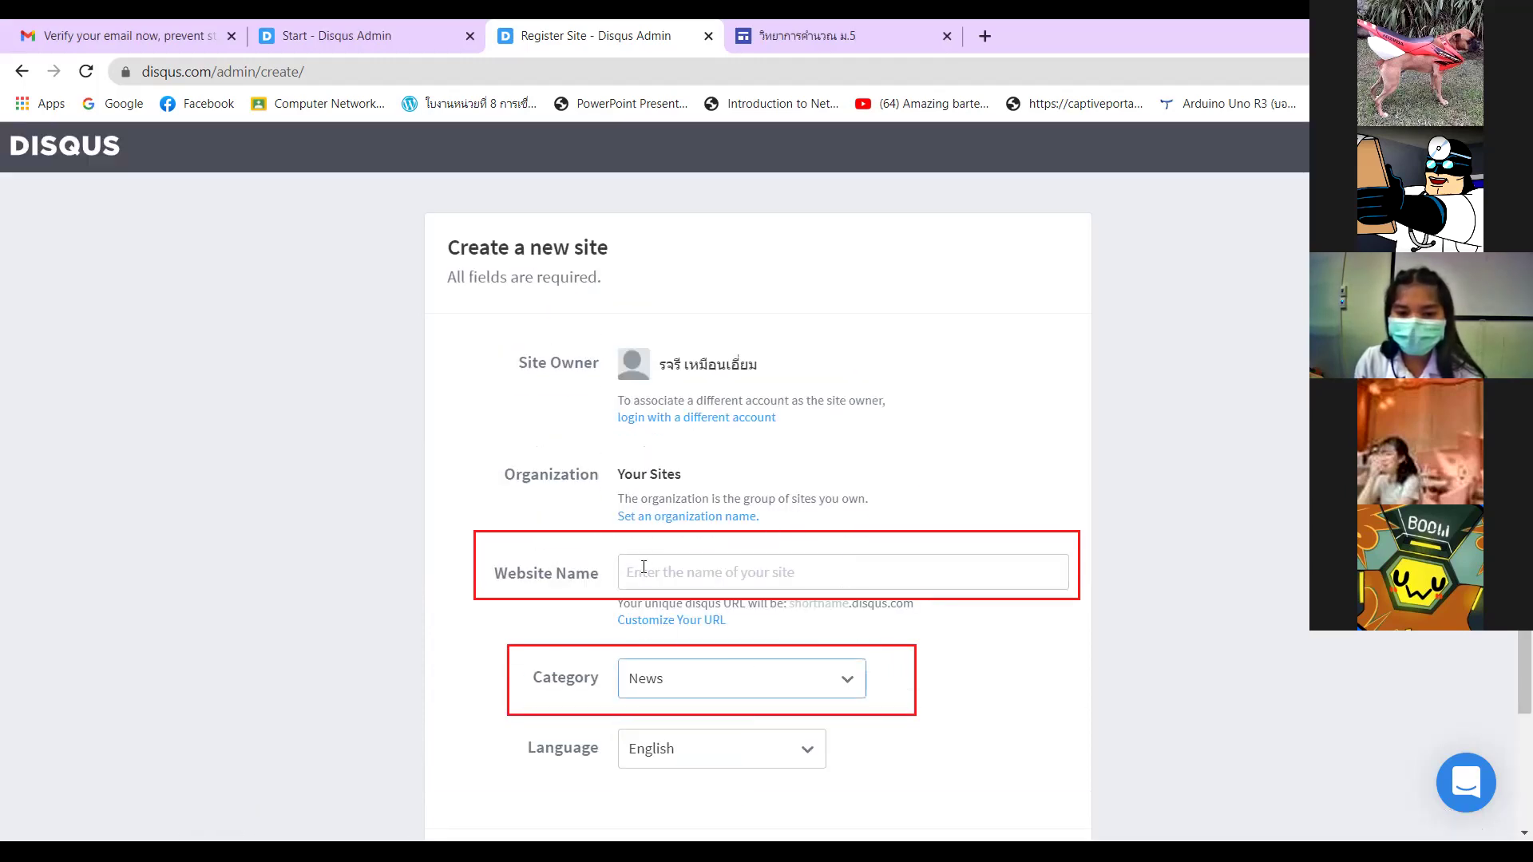
left_click(656, 566)
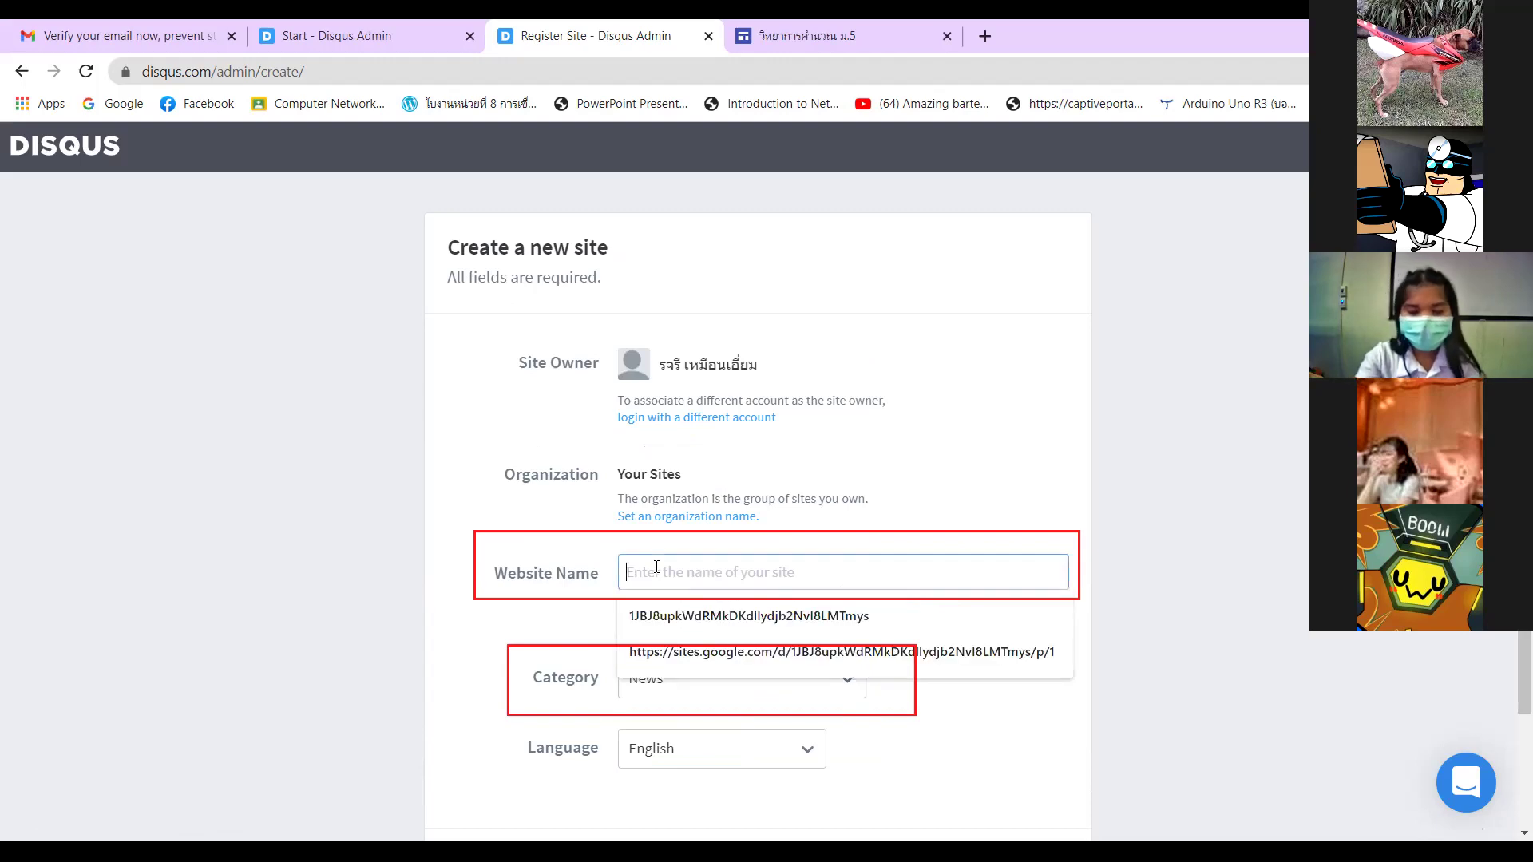
type("rodjaree")
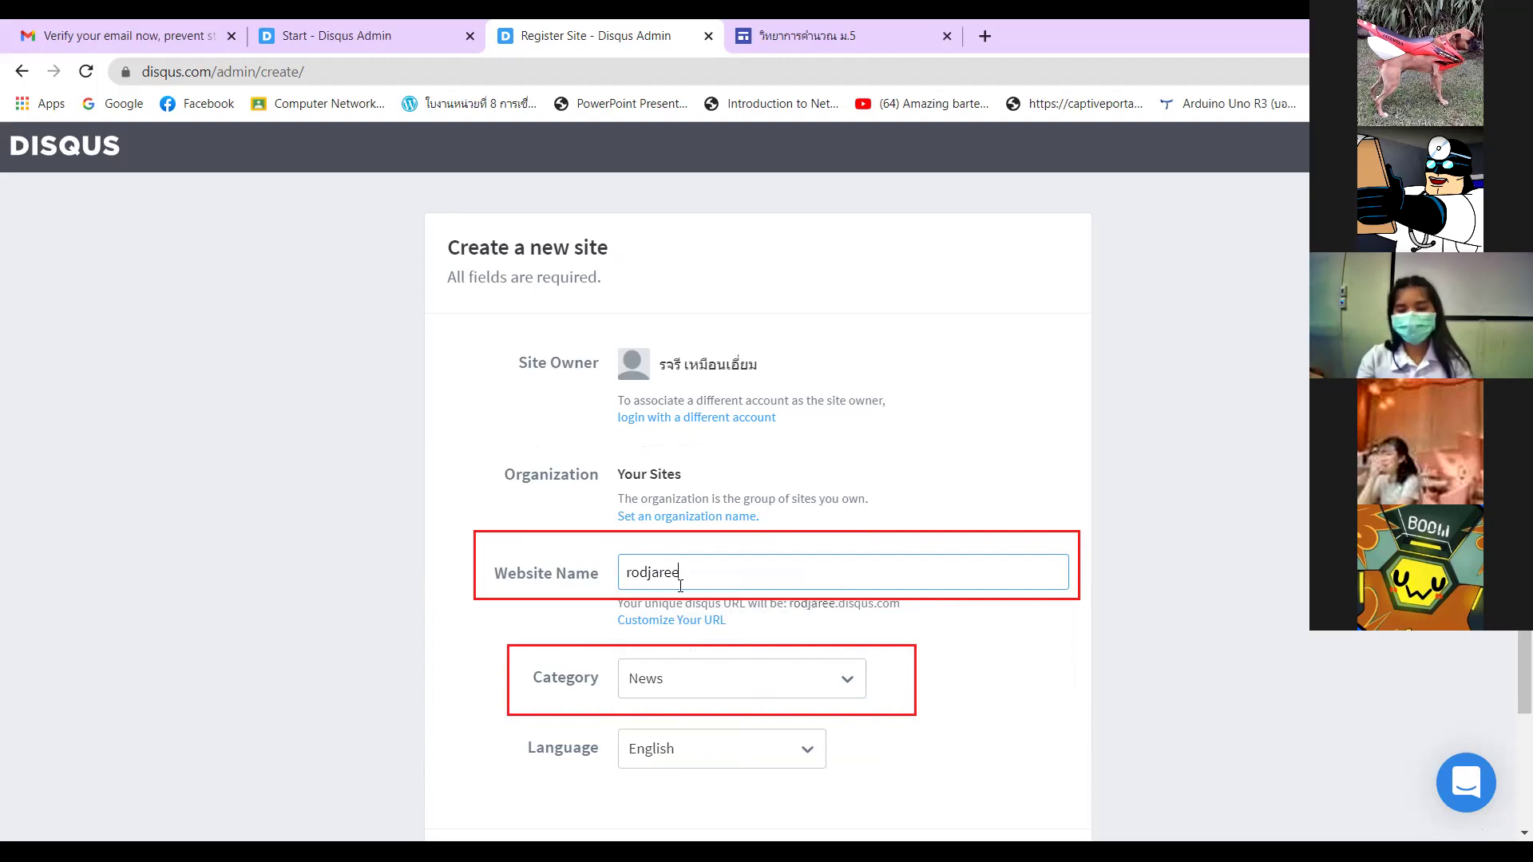
left_click(990, 679)
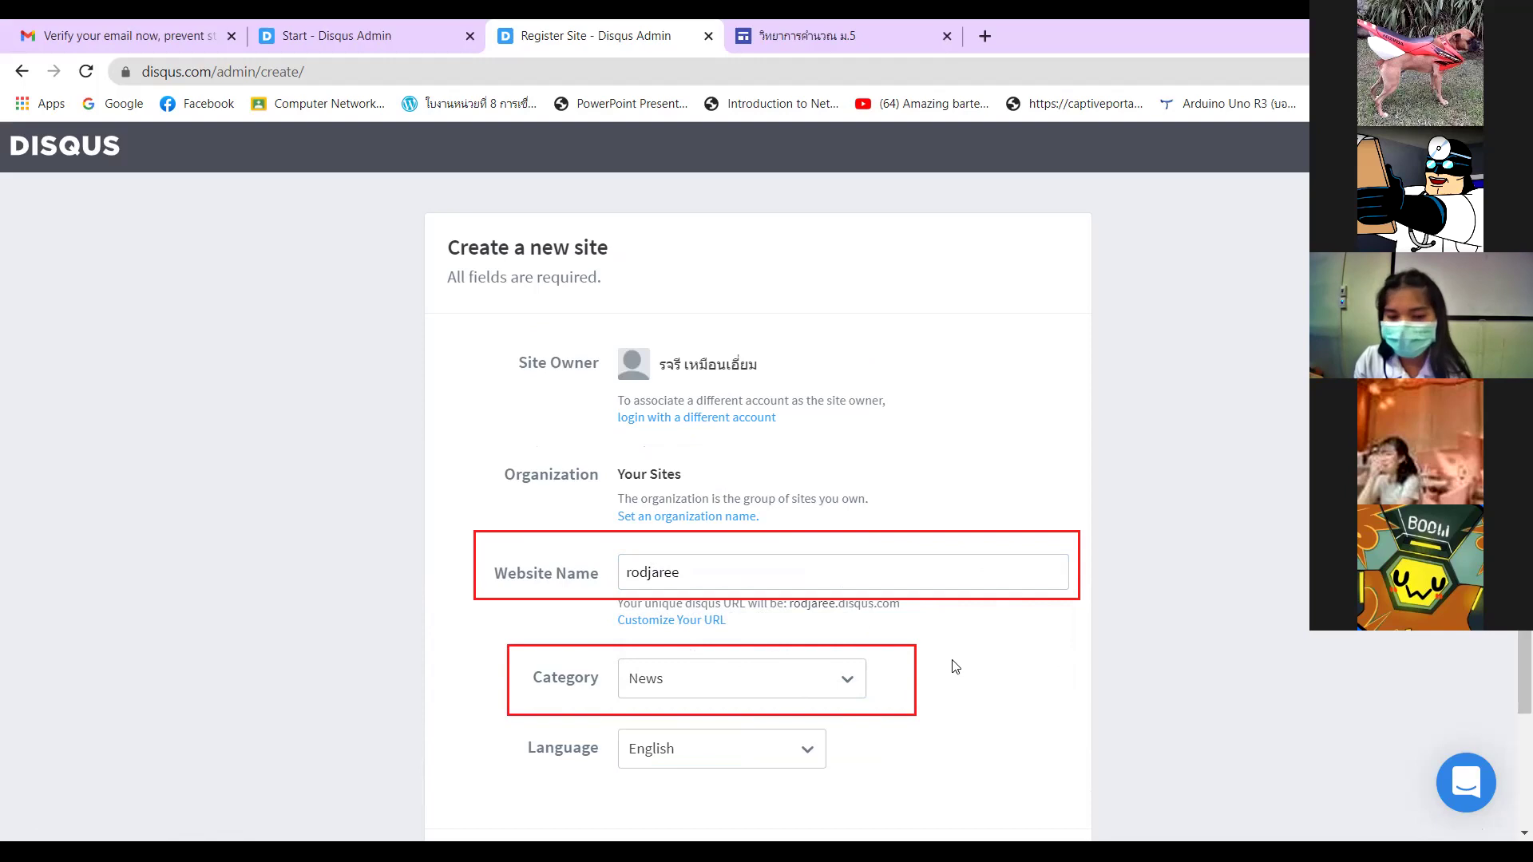
scroll(956, 667, "down", 2)
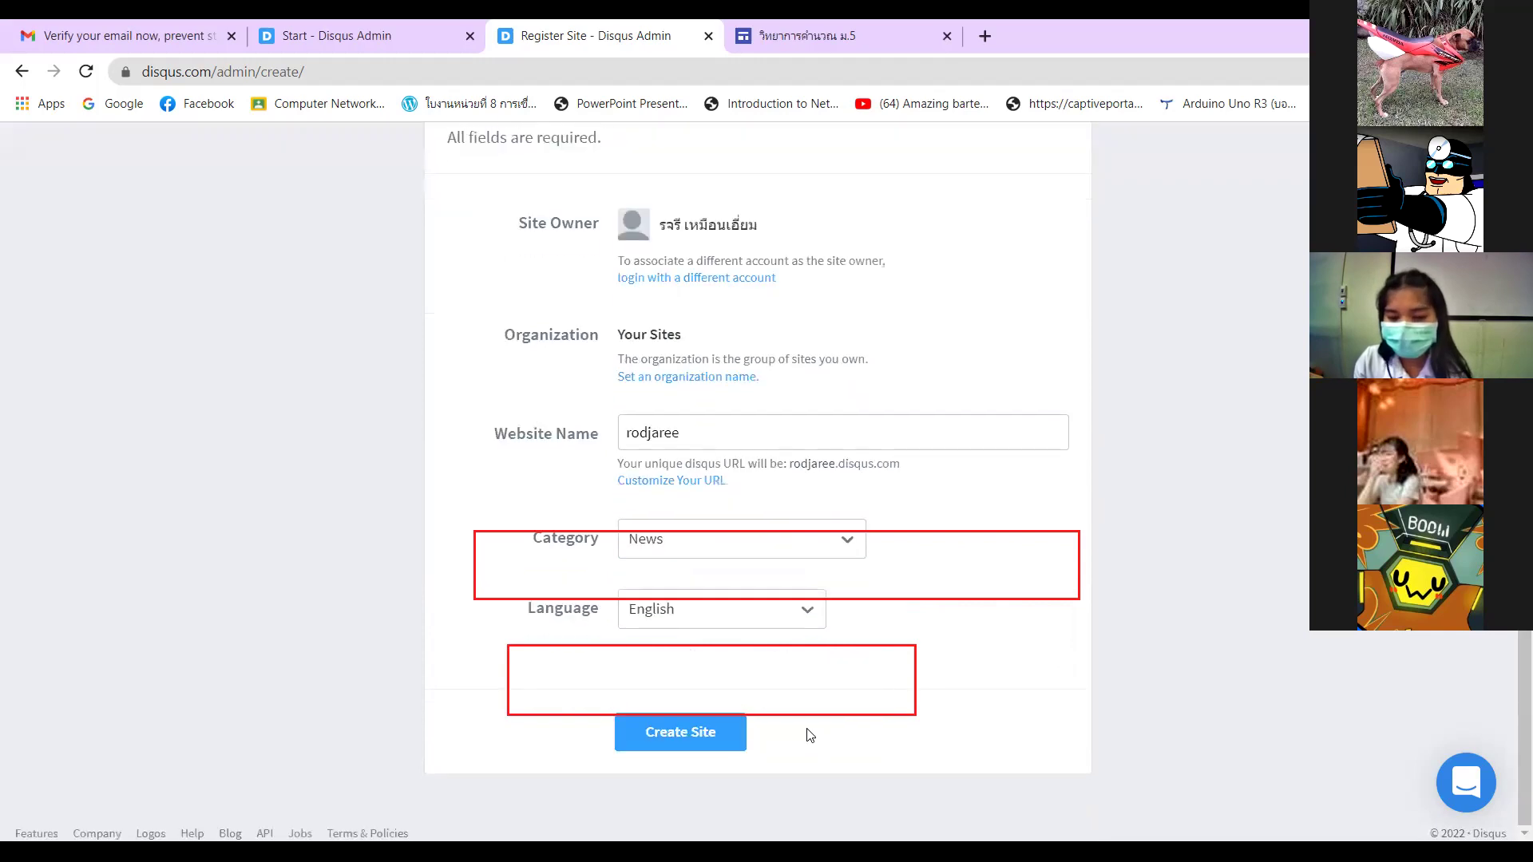
left_click(682, 735)
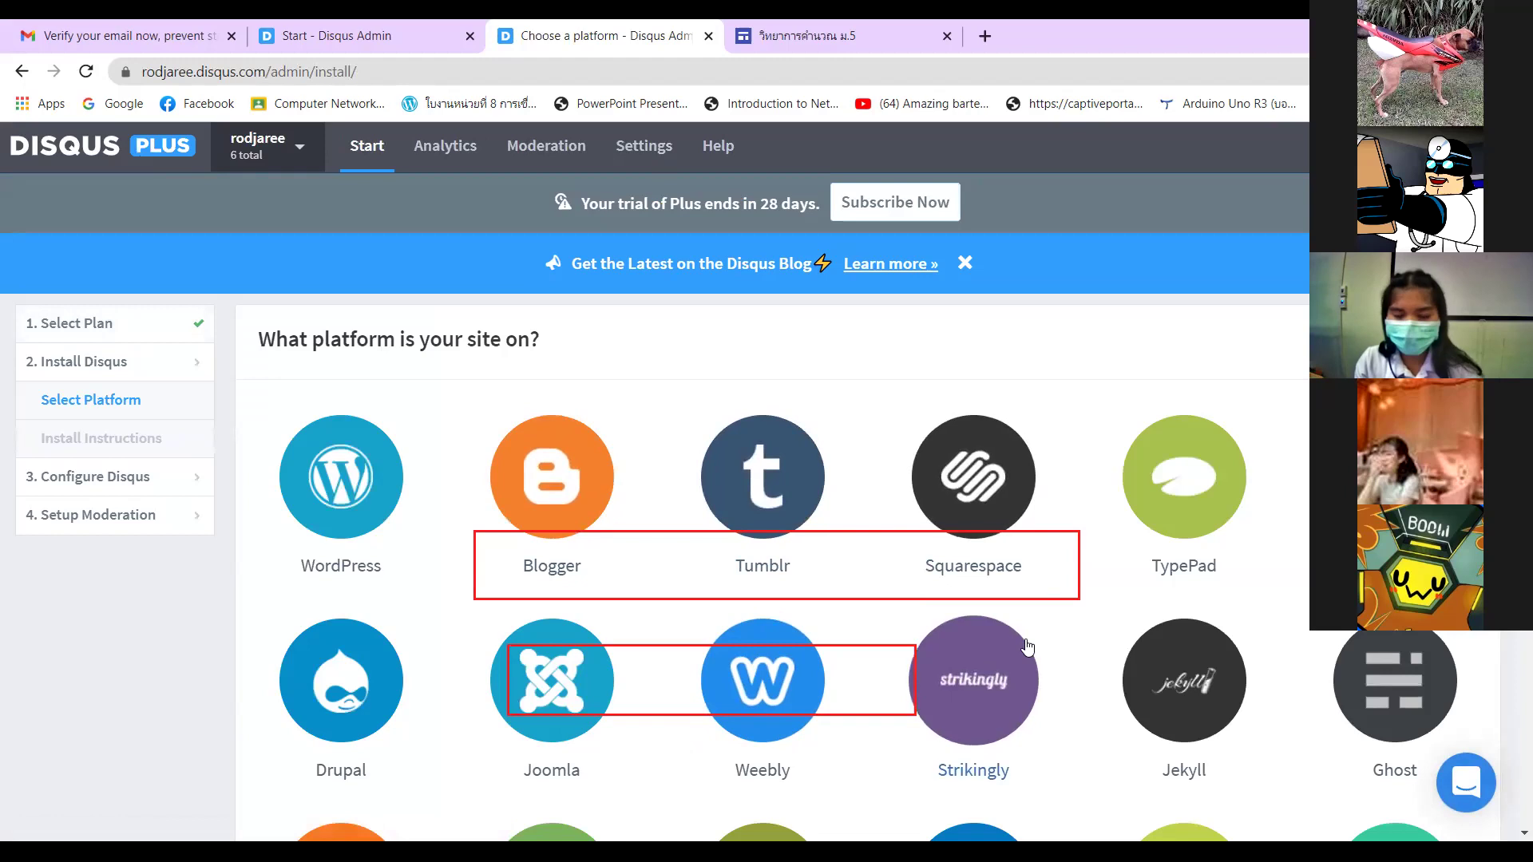
- Outline and choose manual installation with Universal Code, and bring up the embed code in step 1 of its instructions
scroll(1026, 646, "down", 3)
scroll(1025, 643, "down", 5)
scroll(1025, 643, "up", 8)
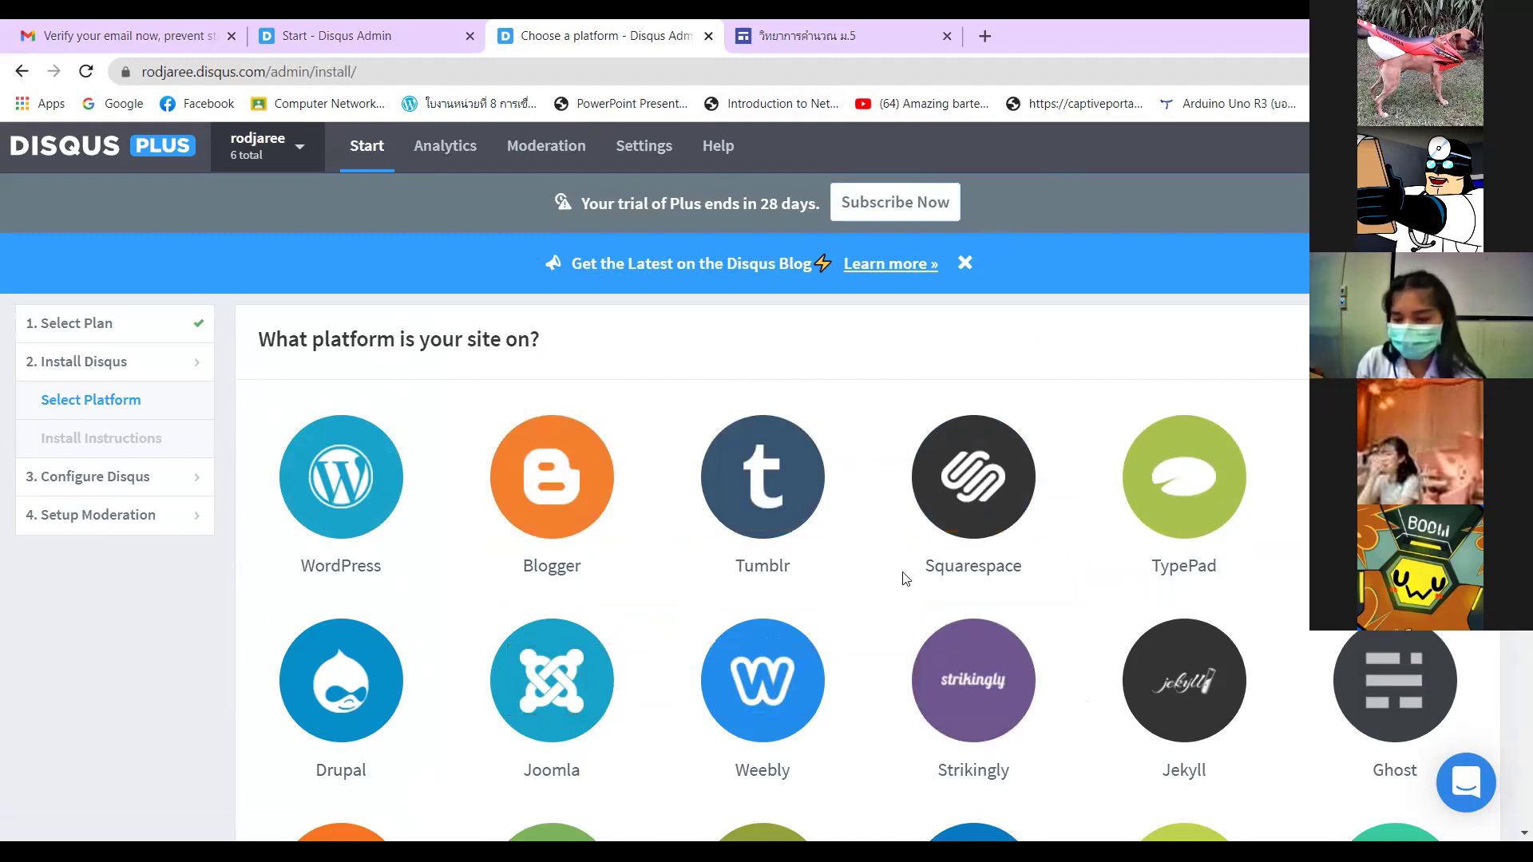
scroll(904, 577, "down", 1)
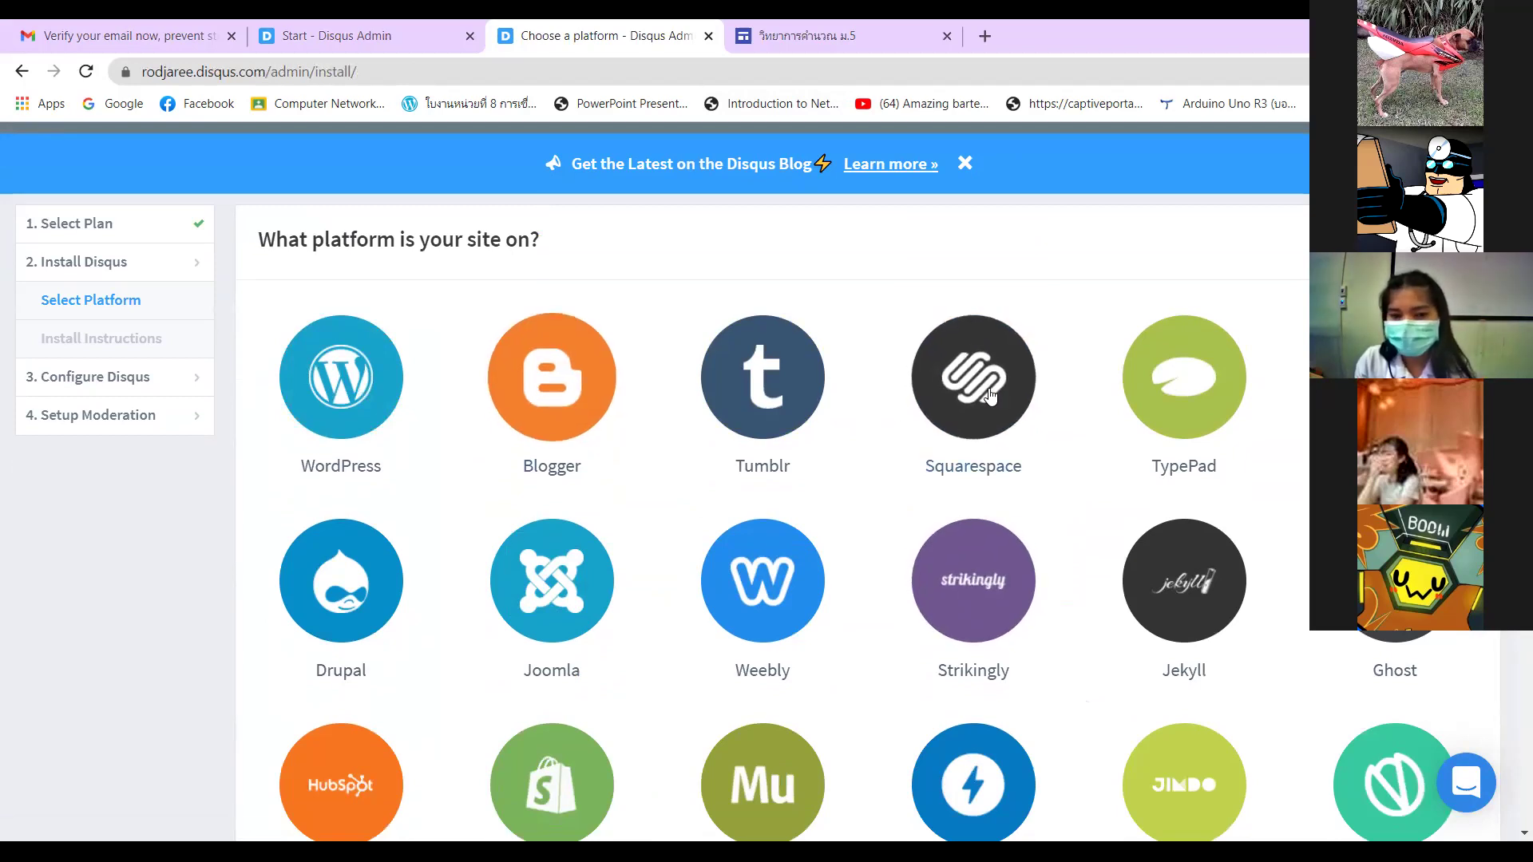
scroll(920, 471, "down", 7)
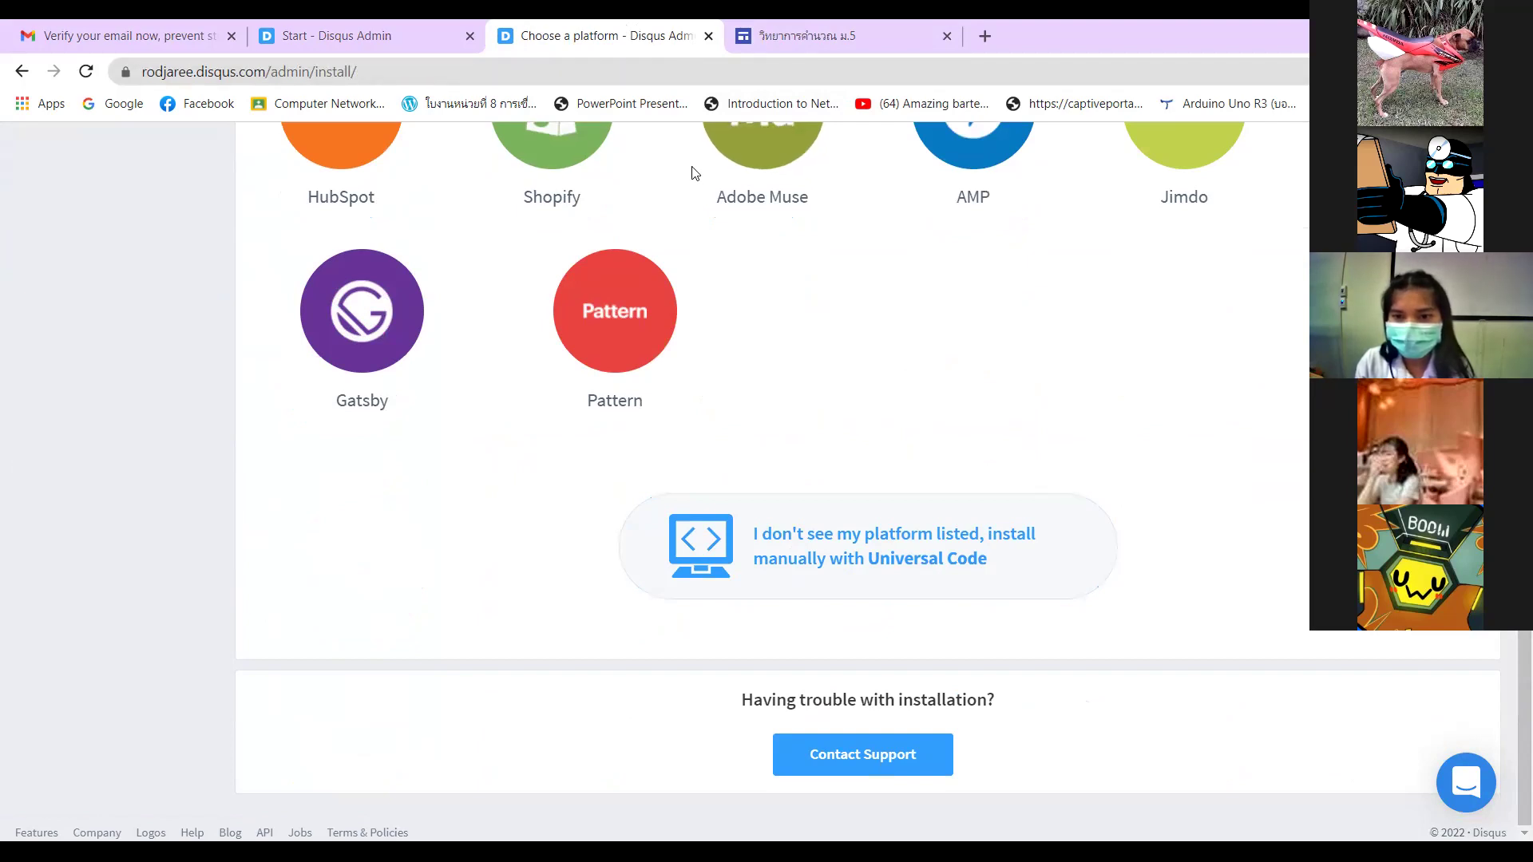
mouse_move(572, 465)
left_mouse_down()
mouse_move(575, 609)
mouse_move(1118, 616)
mouse_move(1164, 556)
left_mouse_up()
mouse_move(1164, 454)
left_mouse_down()
mouse_move(636, 435)
mouse_move(564, 469)
left_mouse_up()
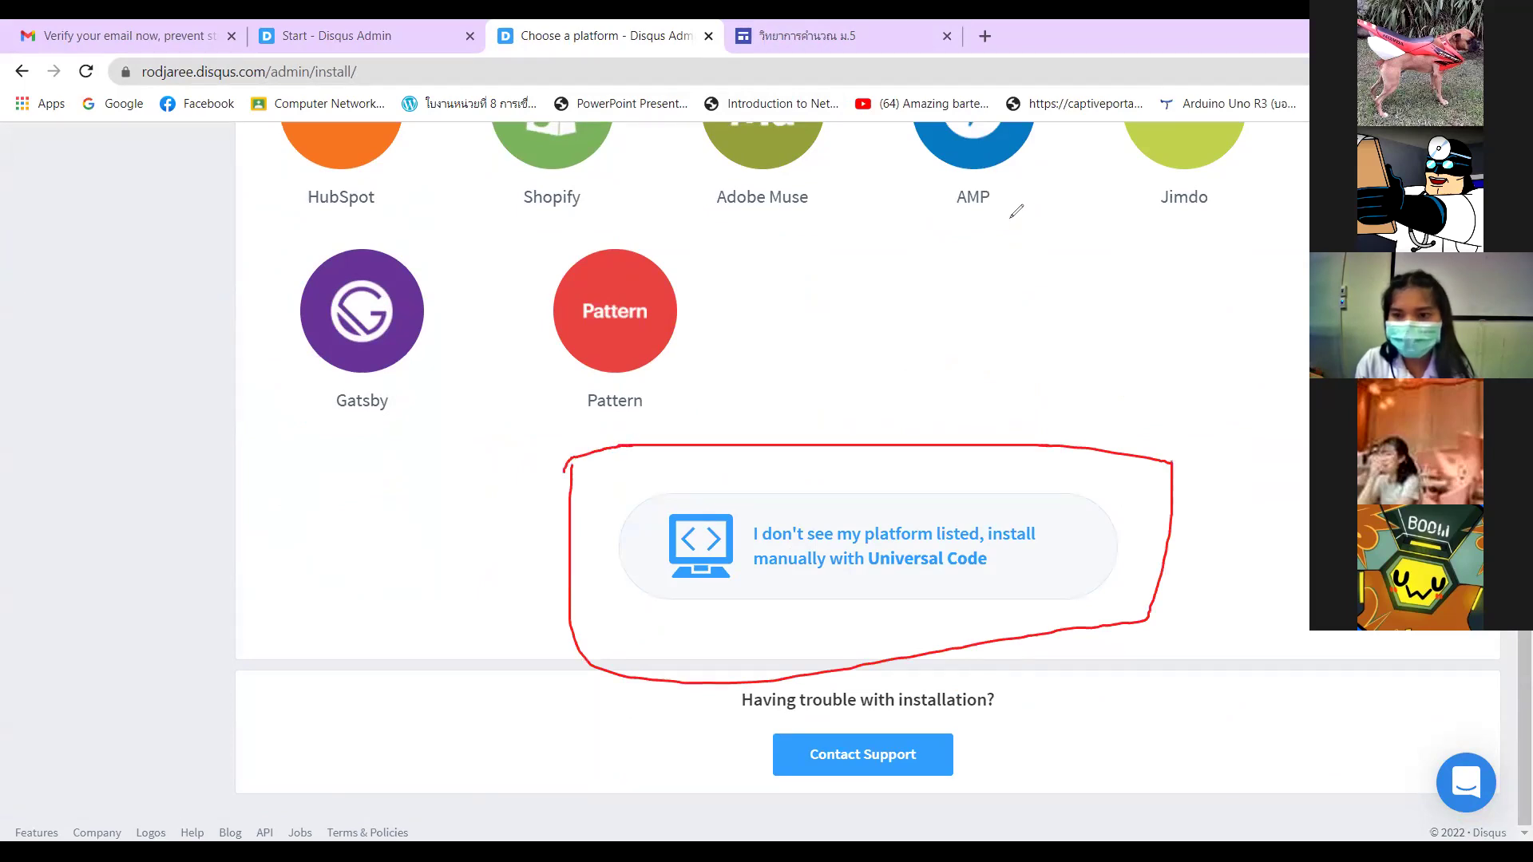
left_click(897, 522)
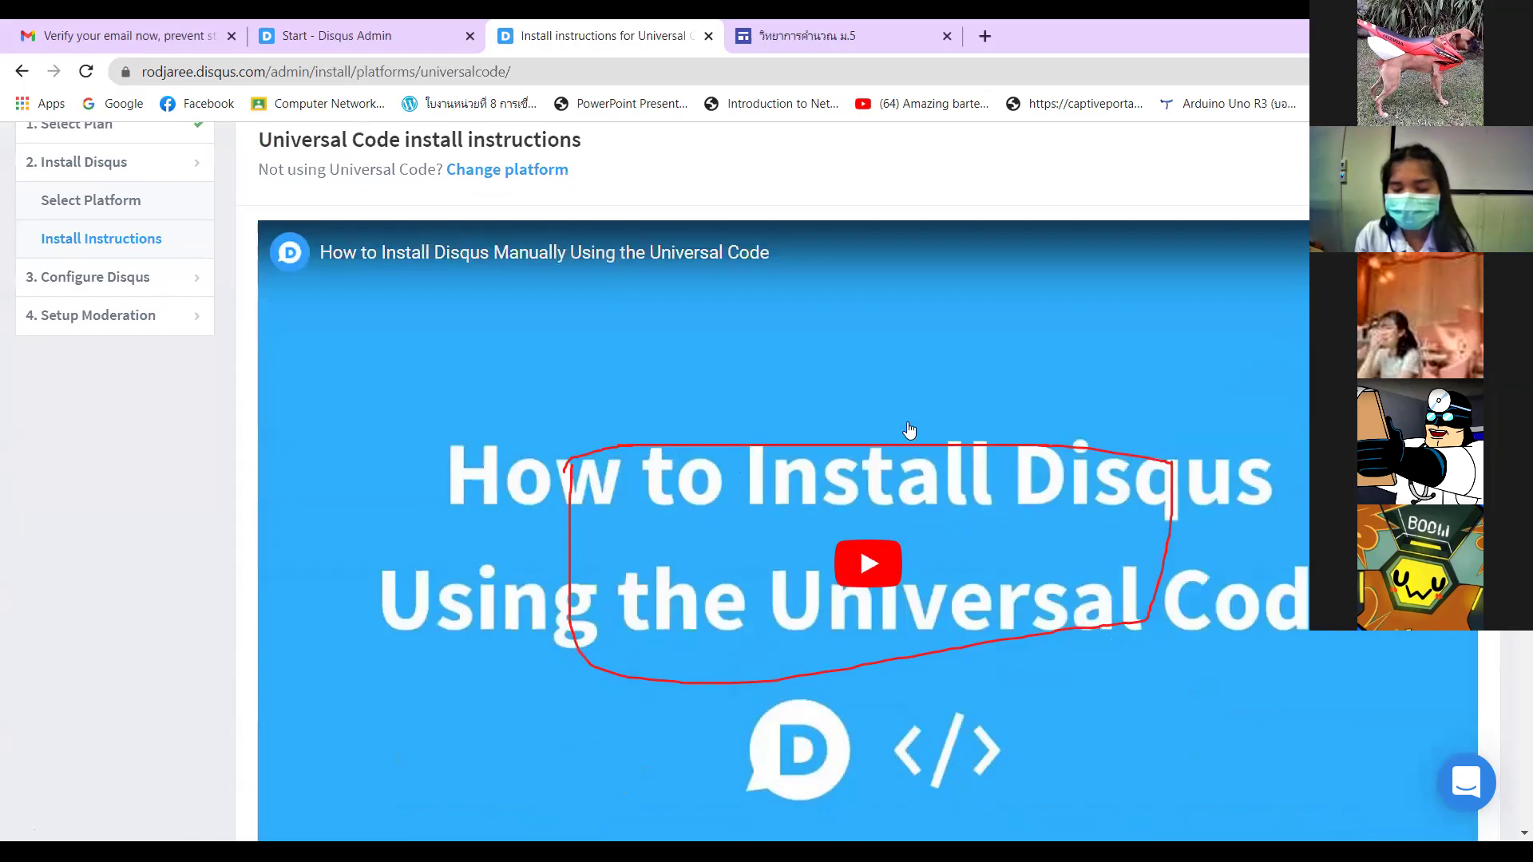
scroll(850, 513, "down", 1)
scroll(850, 513, "down", 7)
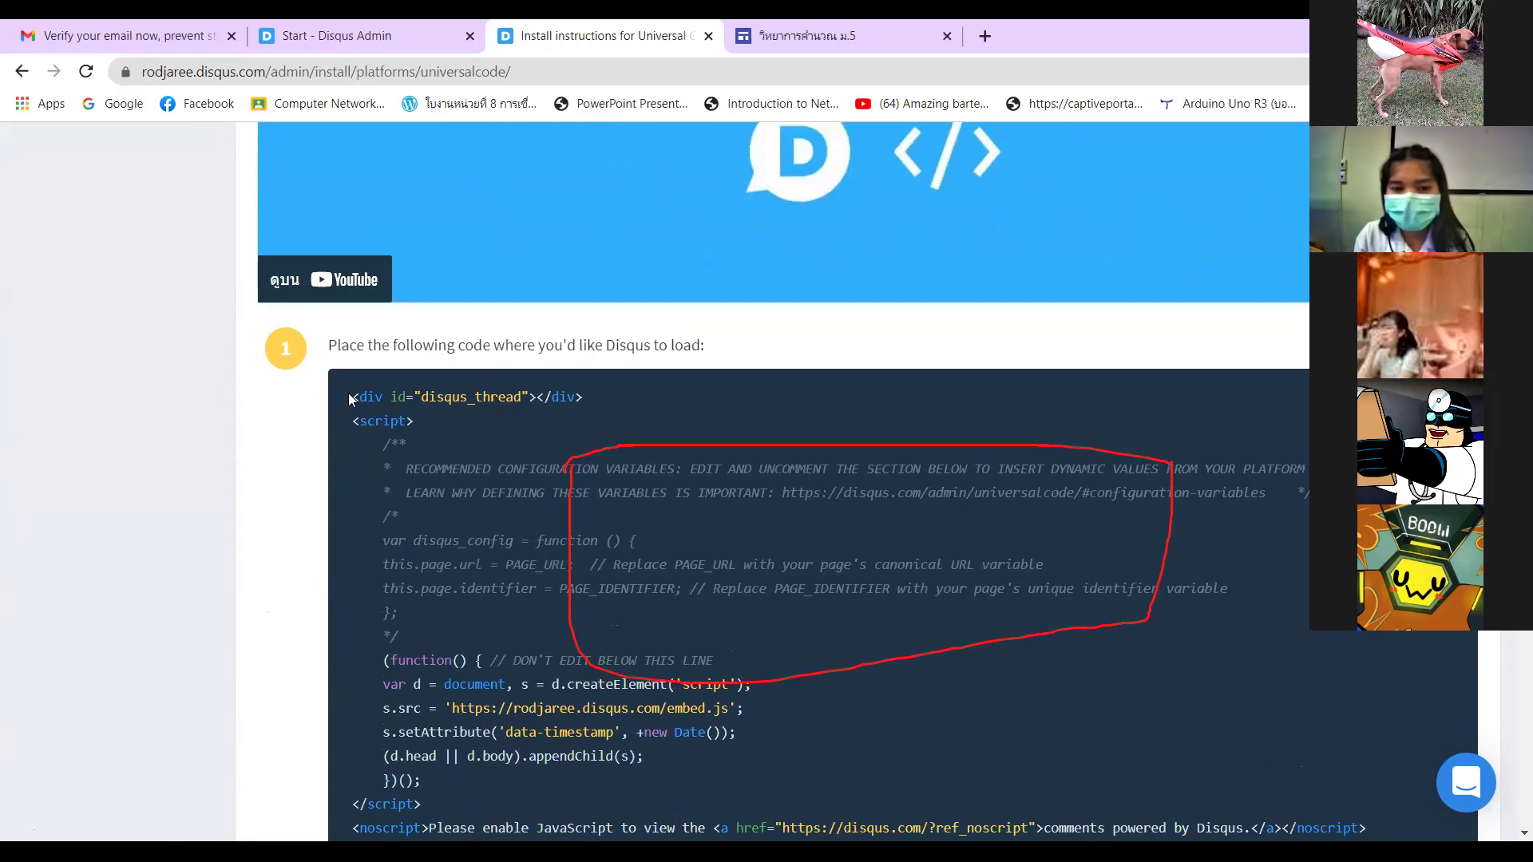
left_click_drag(354, 397, 377, 401)
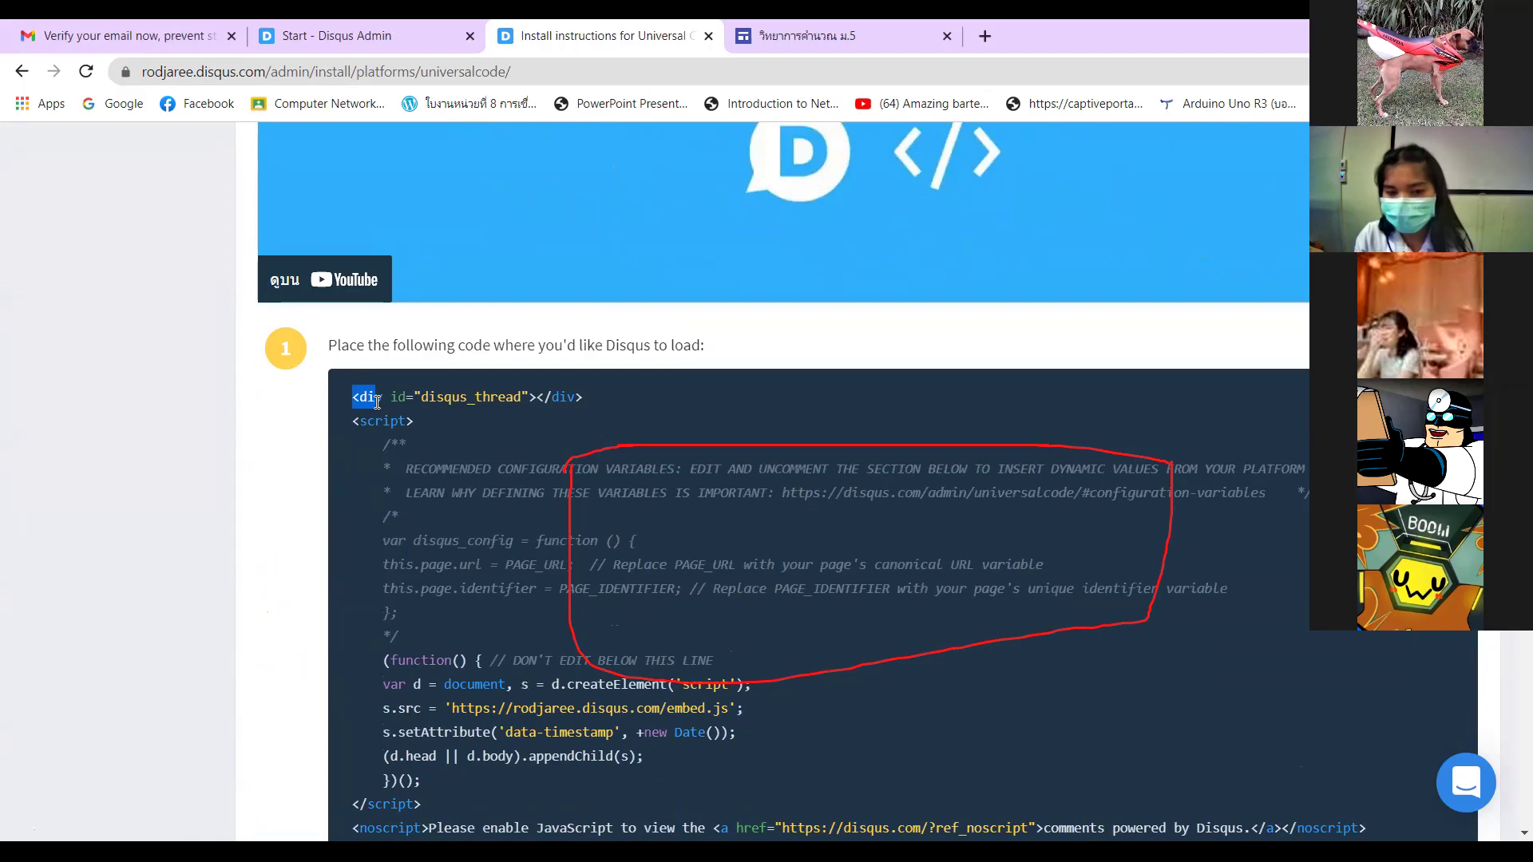
left_click(412, 417)
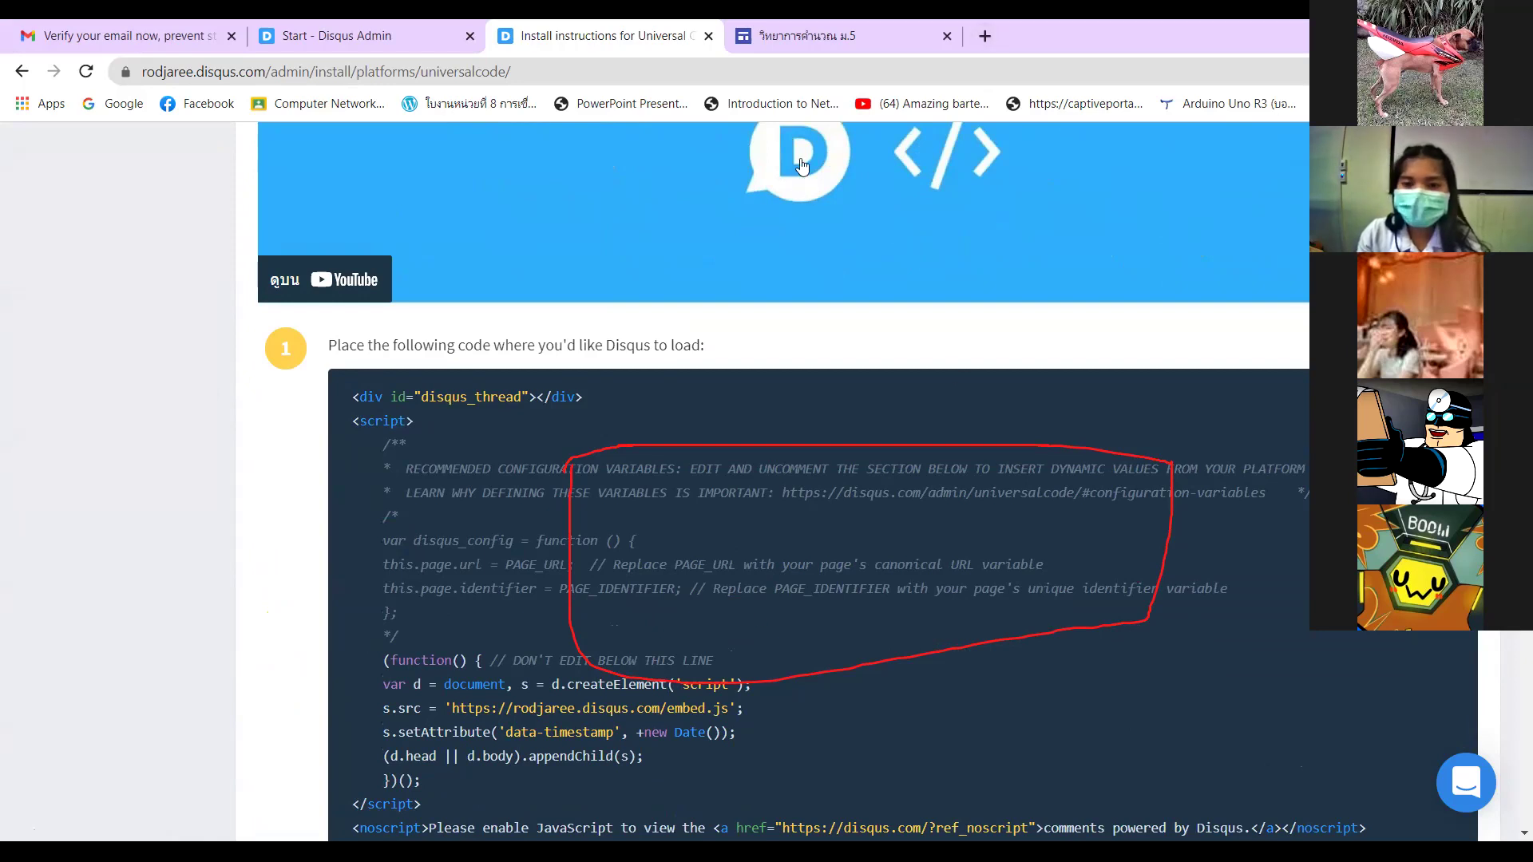
left_click(995, 448)
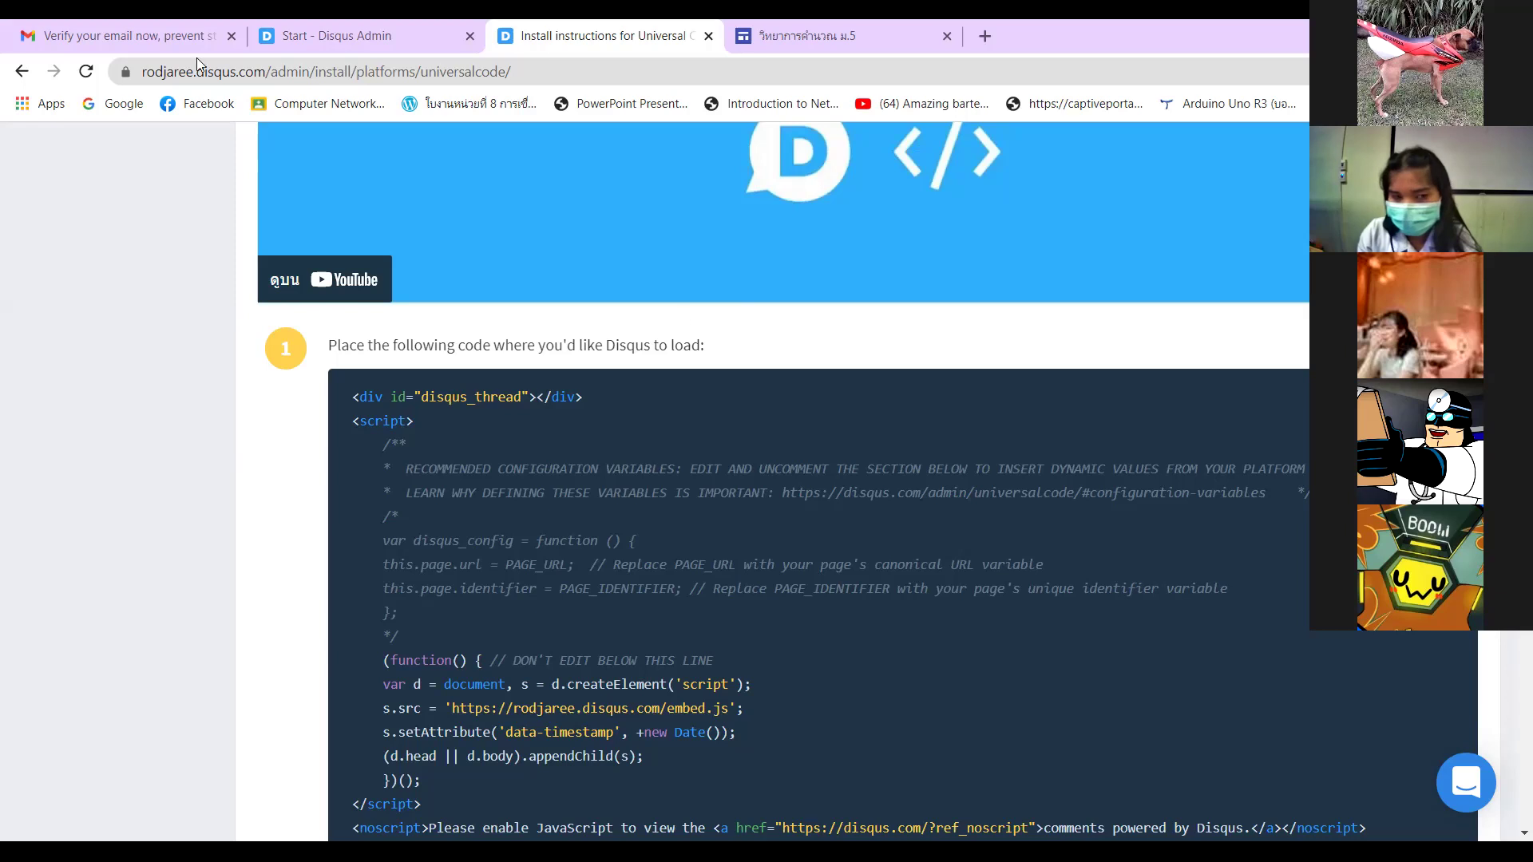
- Leave the Universal Code instructions and start registering another site for installing Disqus from the Disqus home page
left_click(21, 72)
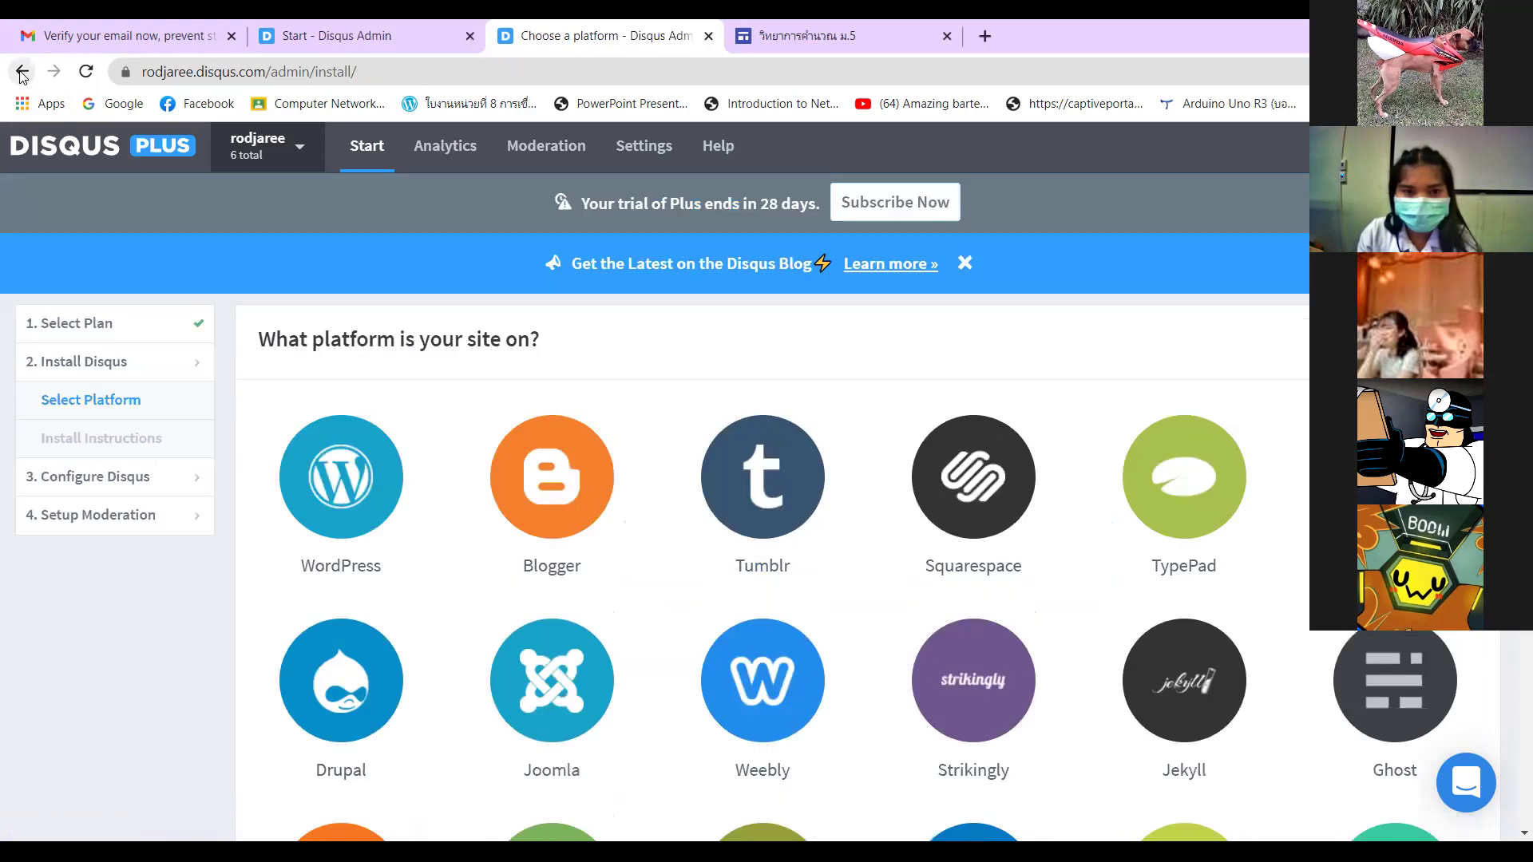
left_click(335, 26)
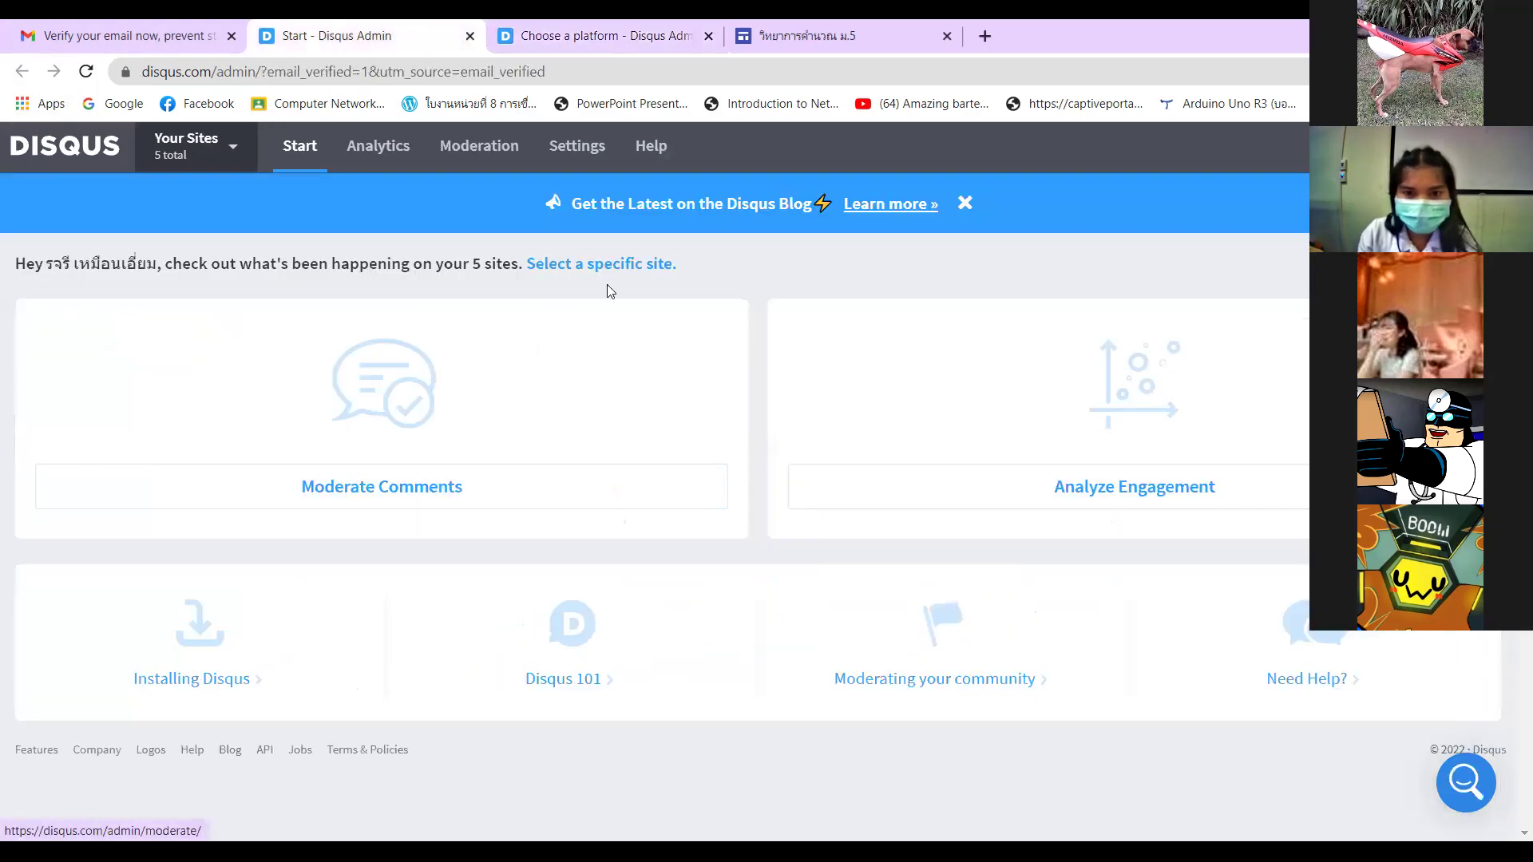
left_click(594, 39)
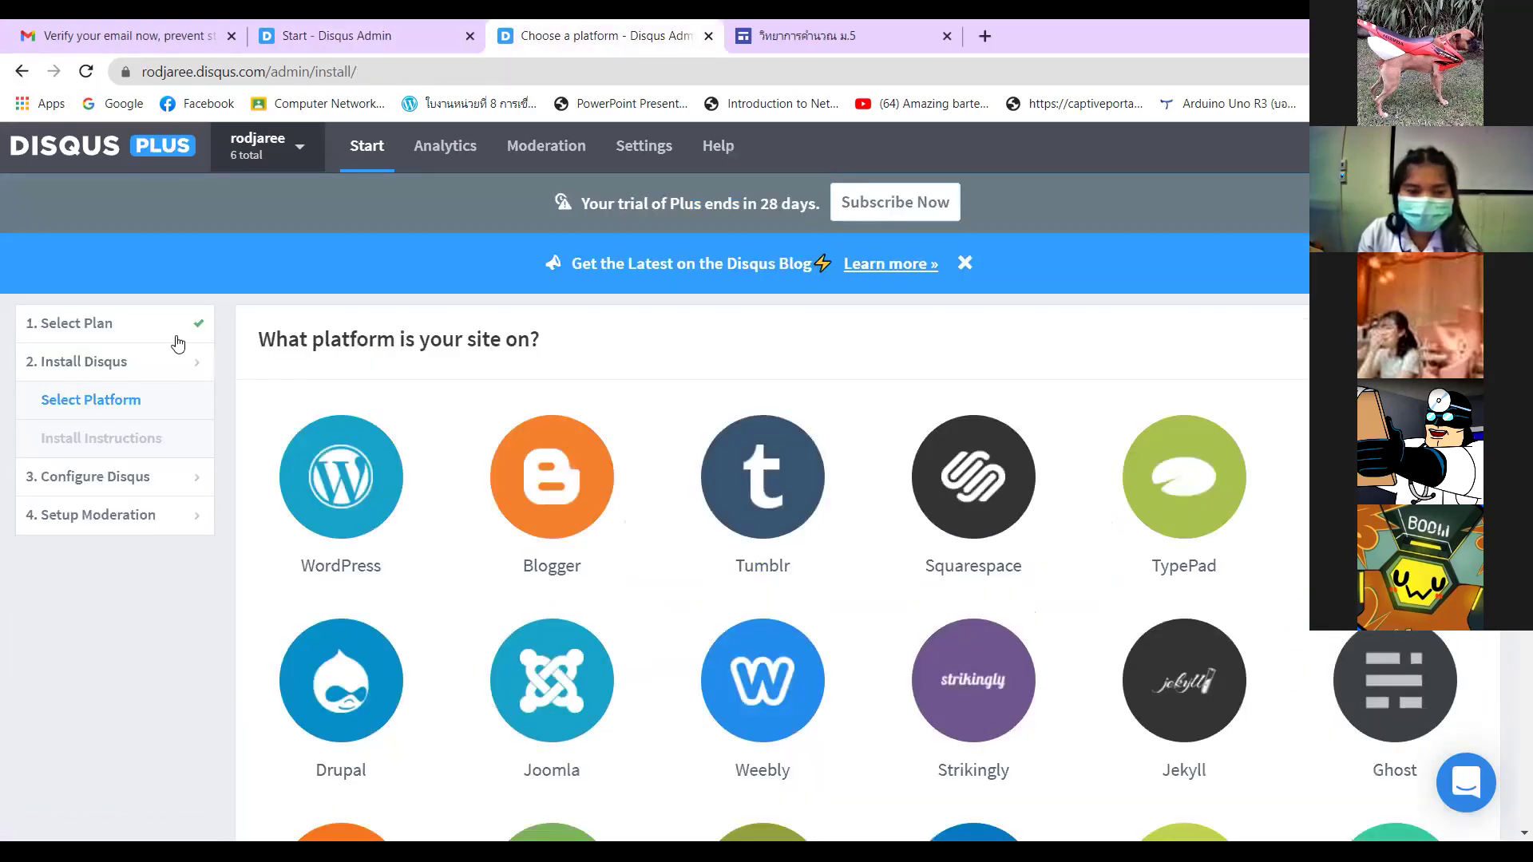
left_click(88, 152)
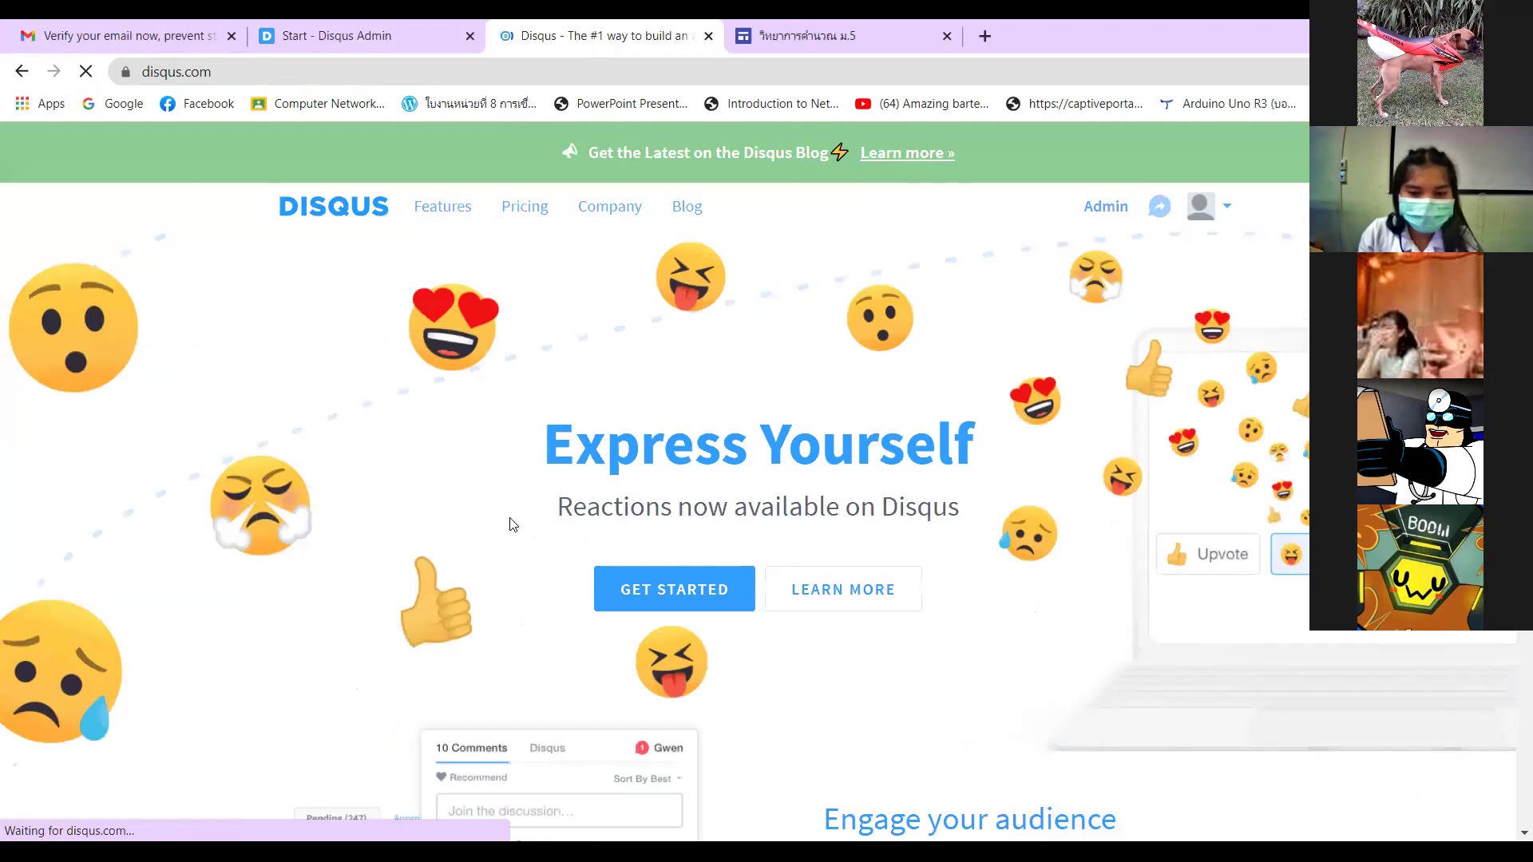
left_click(671, 595)
left_click(722, 581)
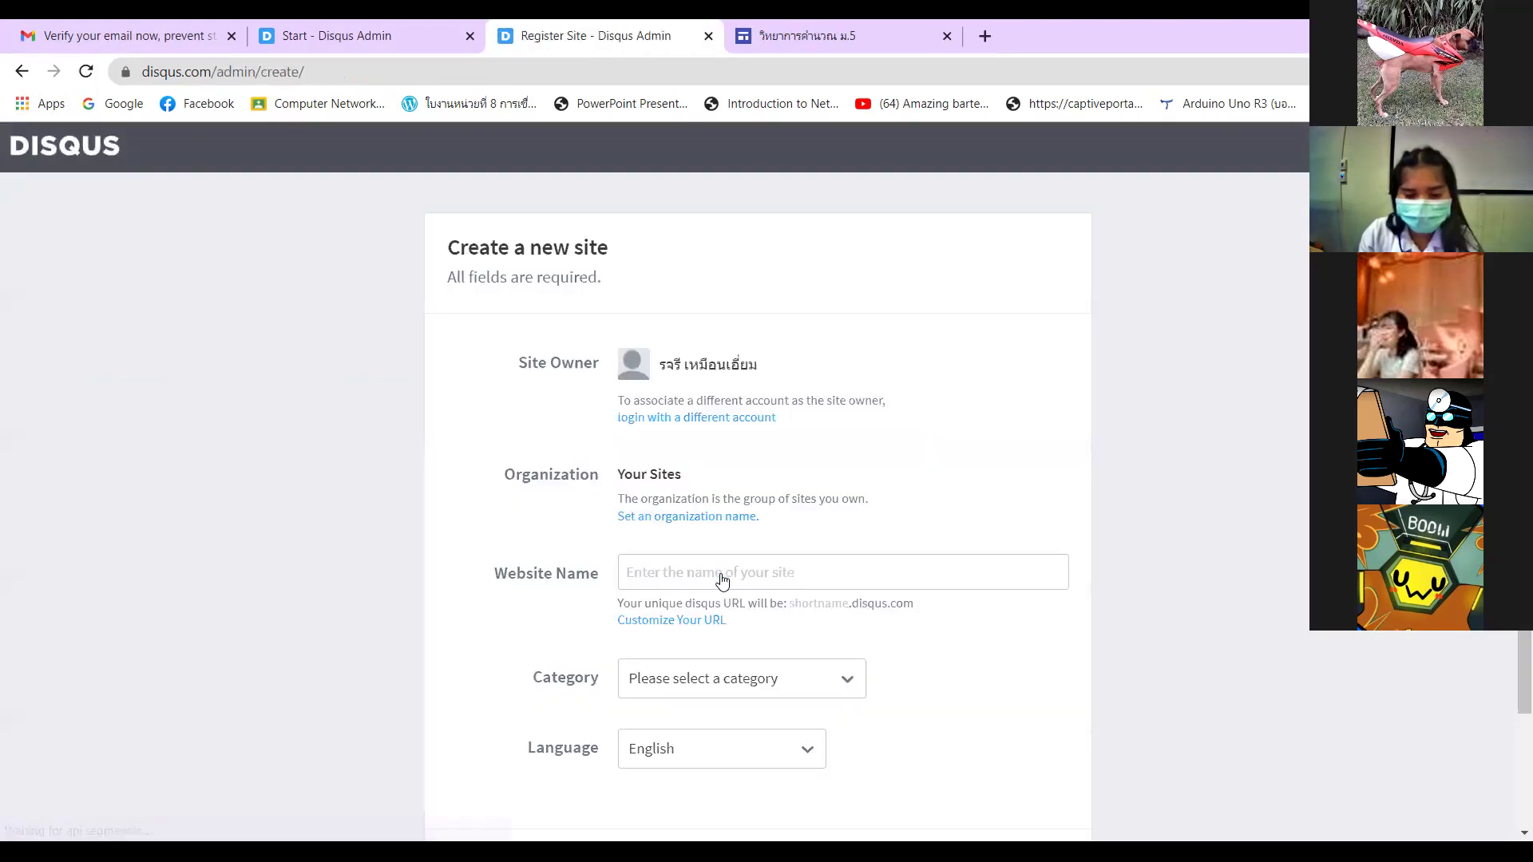
- Outline the Website Name field, the Category field and the Create Site button with red rectangles
scroll(719, 582, "down", 1)
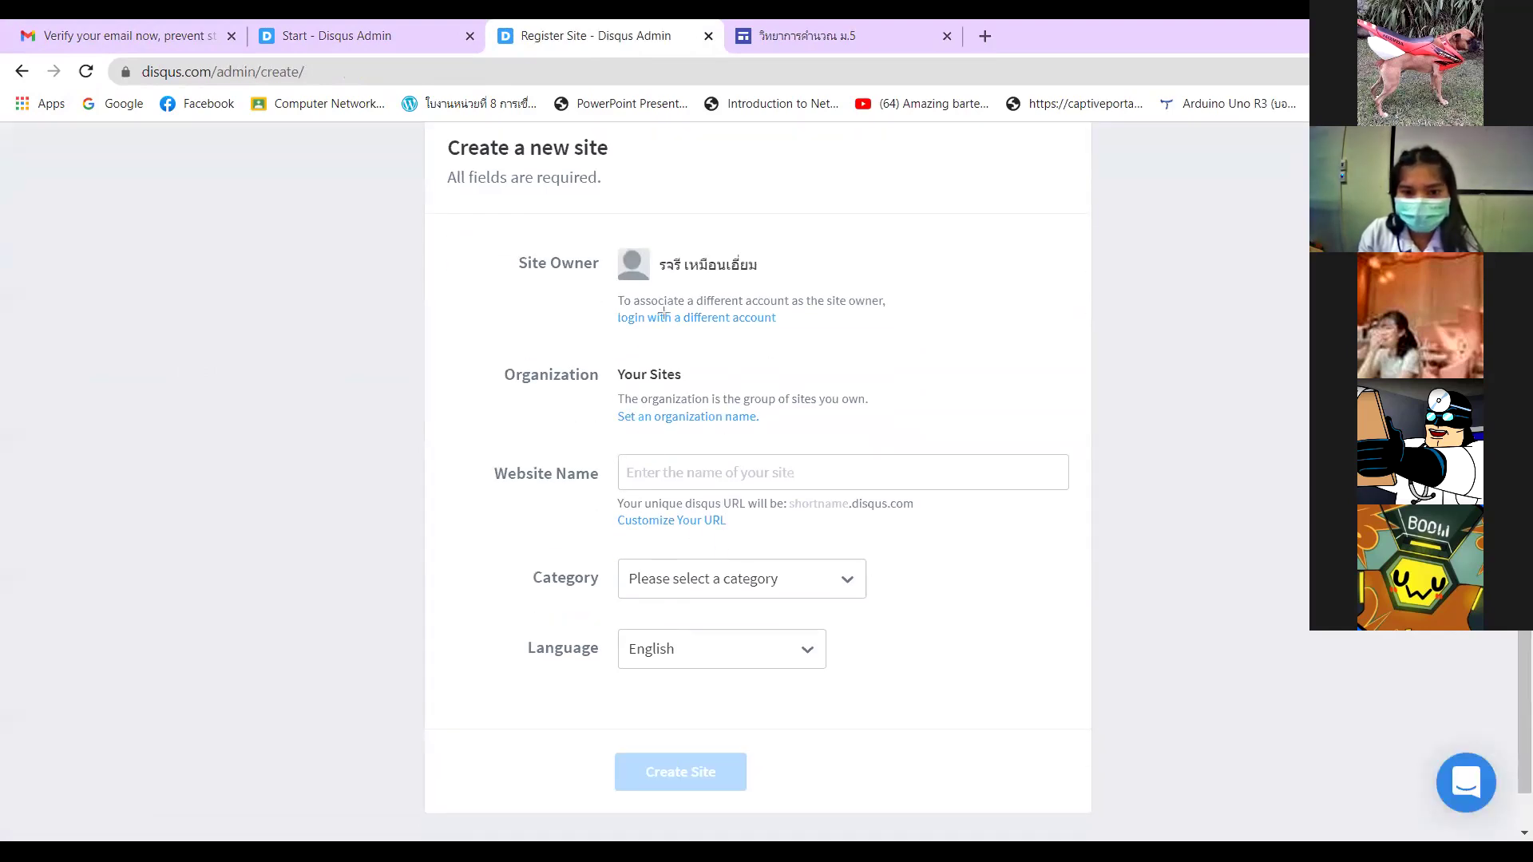
mouse_move(445, 427)
left_mouse_down()
mouse_move(609, 479)
mouse_move(1111, 503)
left_mouse_up()
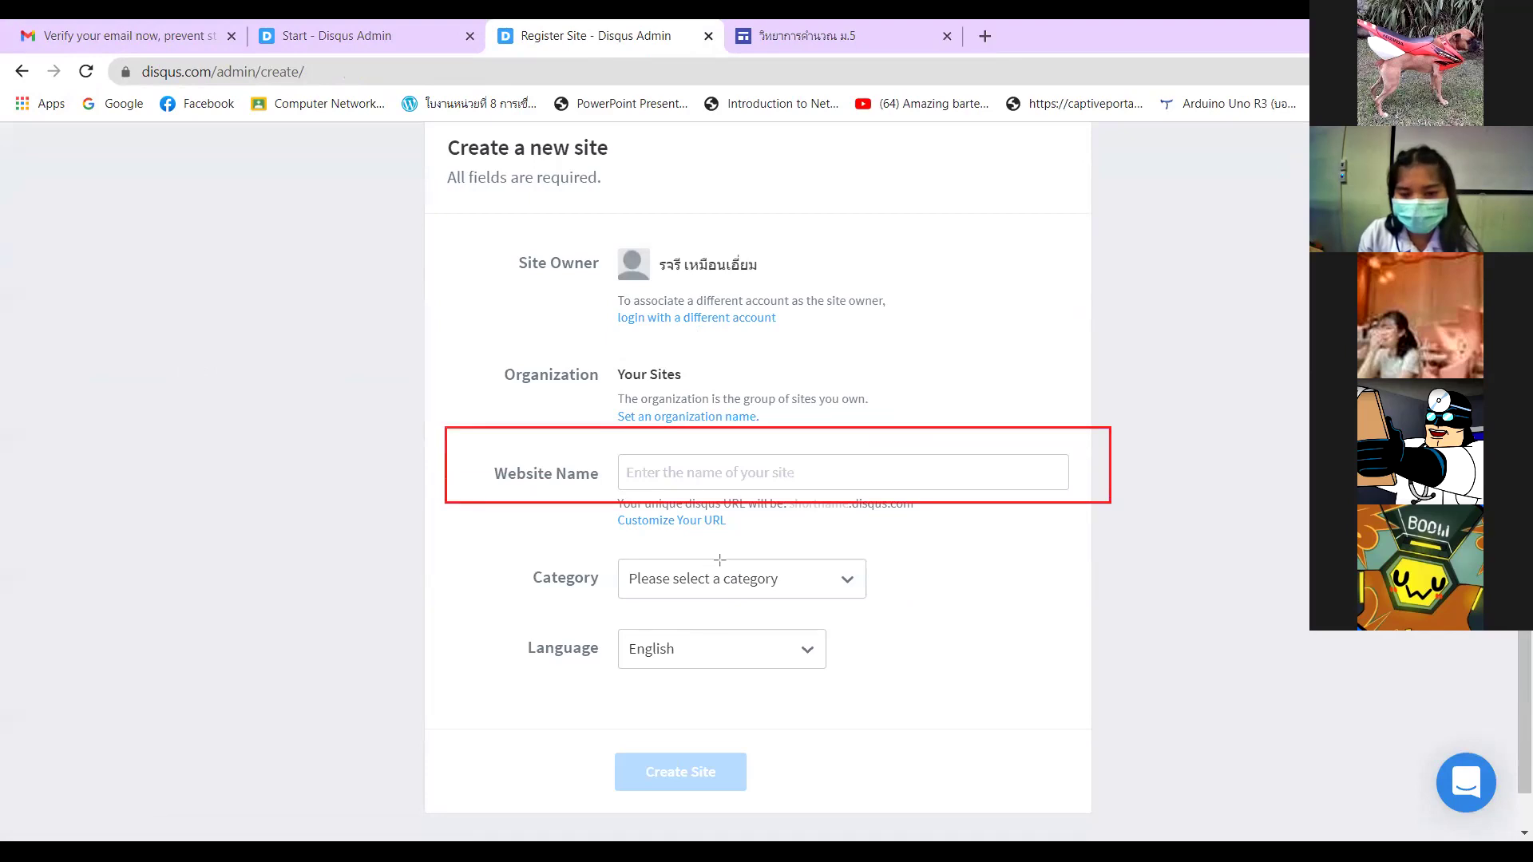
left_click_drag(489, 535, 804, 603)
left_click_drag(952, 598, 954, 599)
left_click_drag(569, 731, 835, 808)
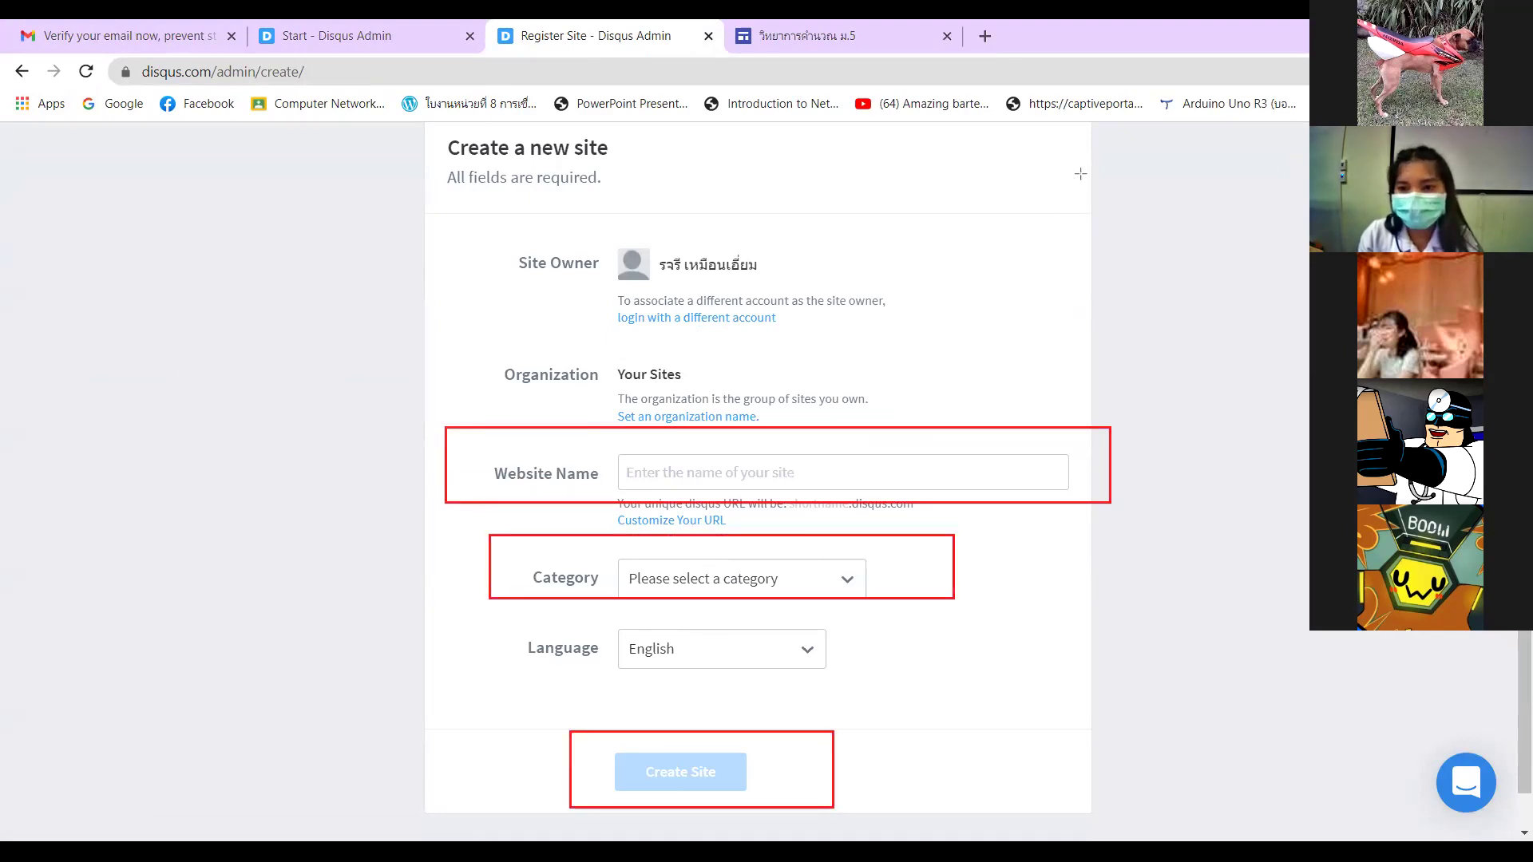
- Enter the site owner's first name as the website name, set the category to News, and create the site
left_click(776, 467)
left_click(716, 595)
left_click(710, 582)
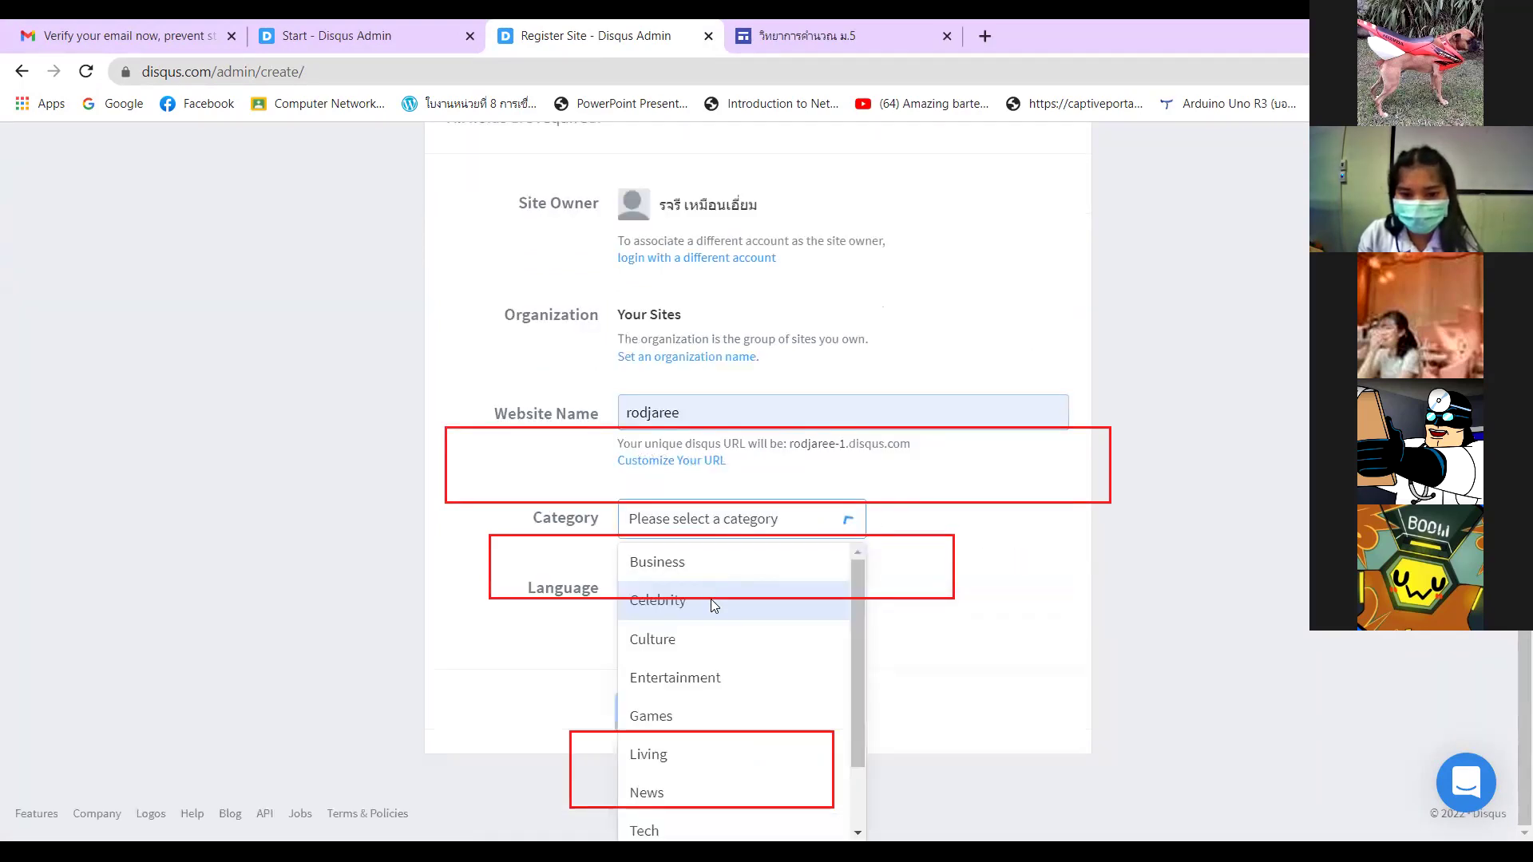
left_click(696, 791)
scroll(728, 659, "up", 1)
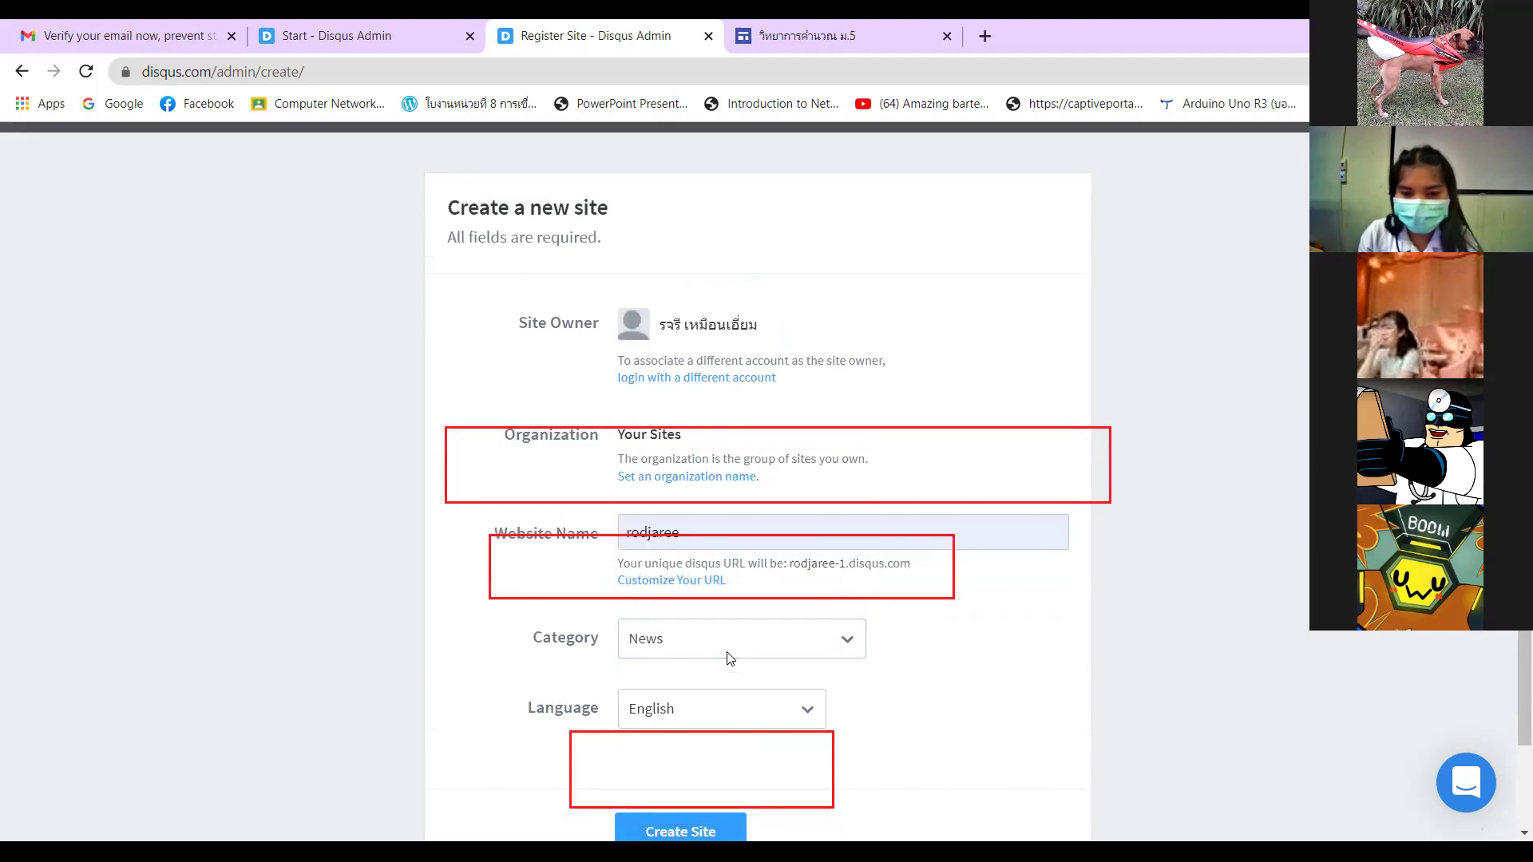
scroll(728, 656, "down", 1)
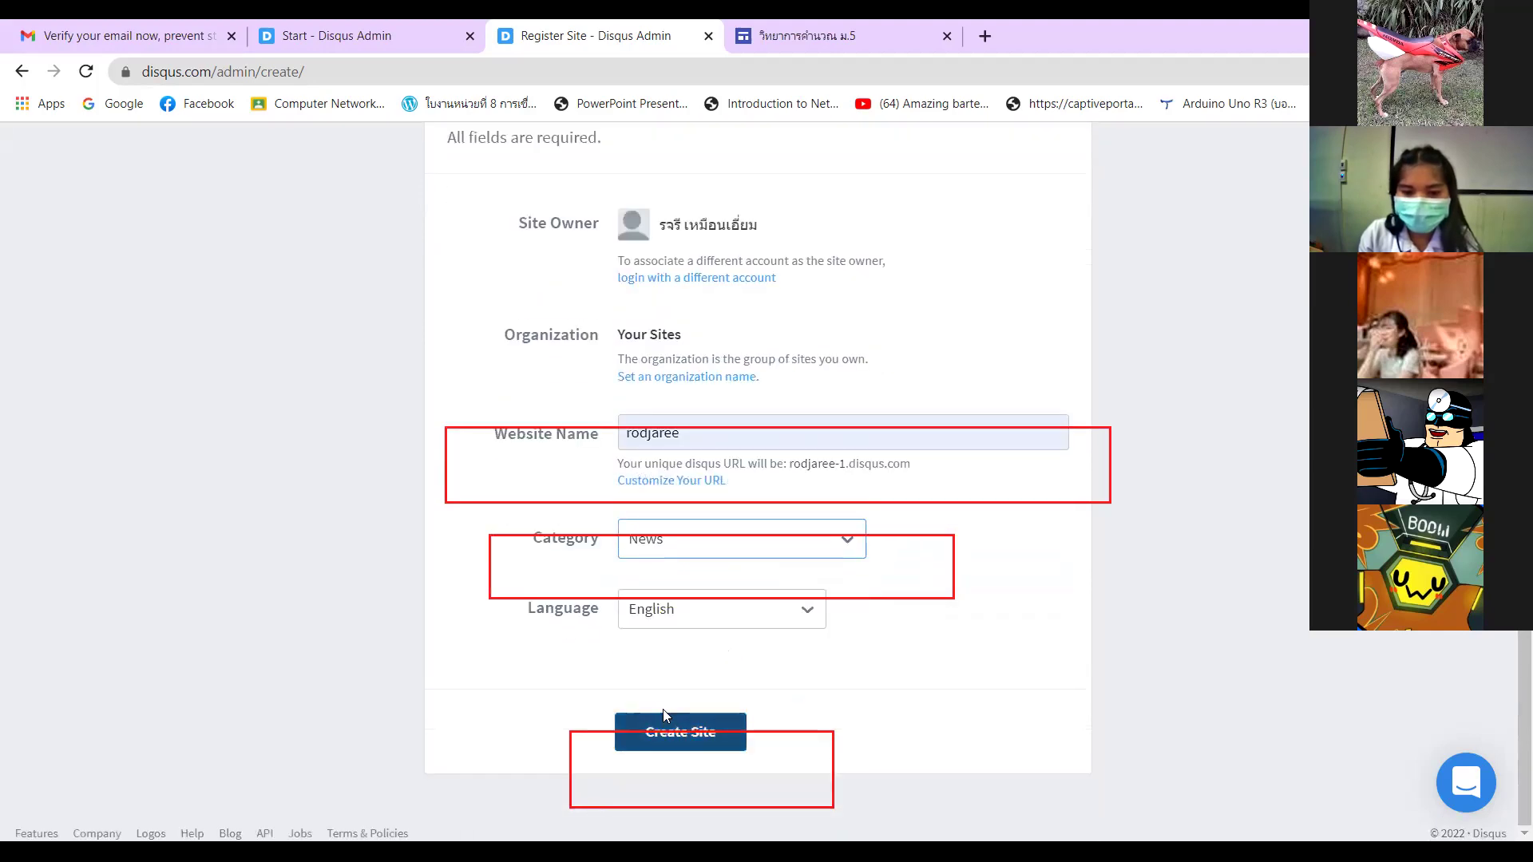
scroll(684, 780, "up", 1)
scroll(718, 766, "down", 1)
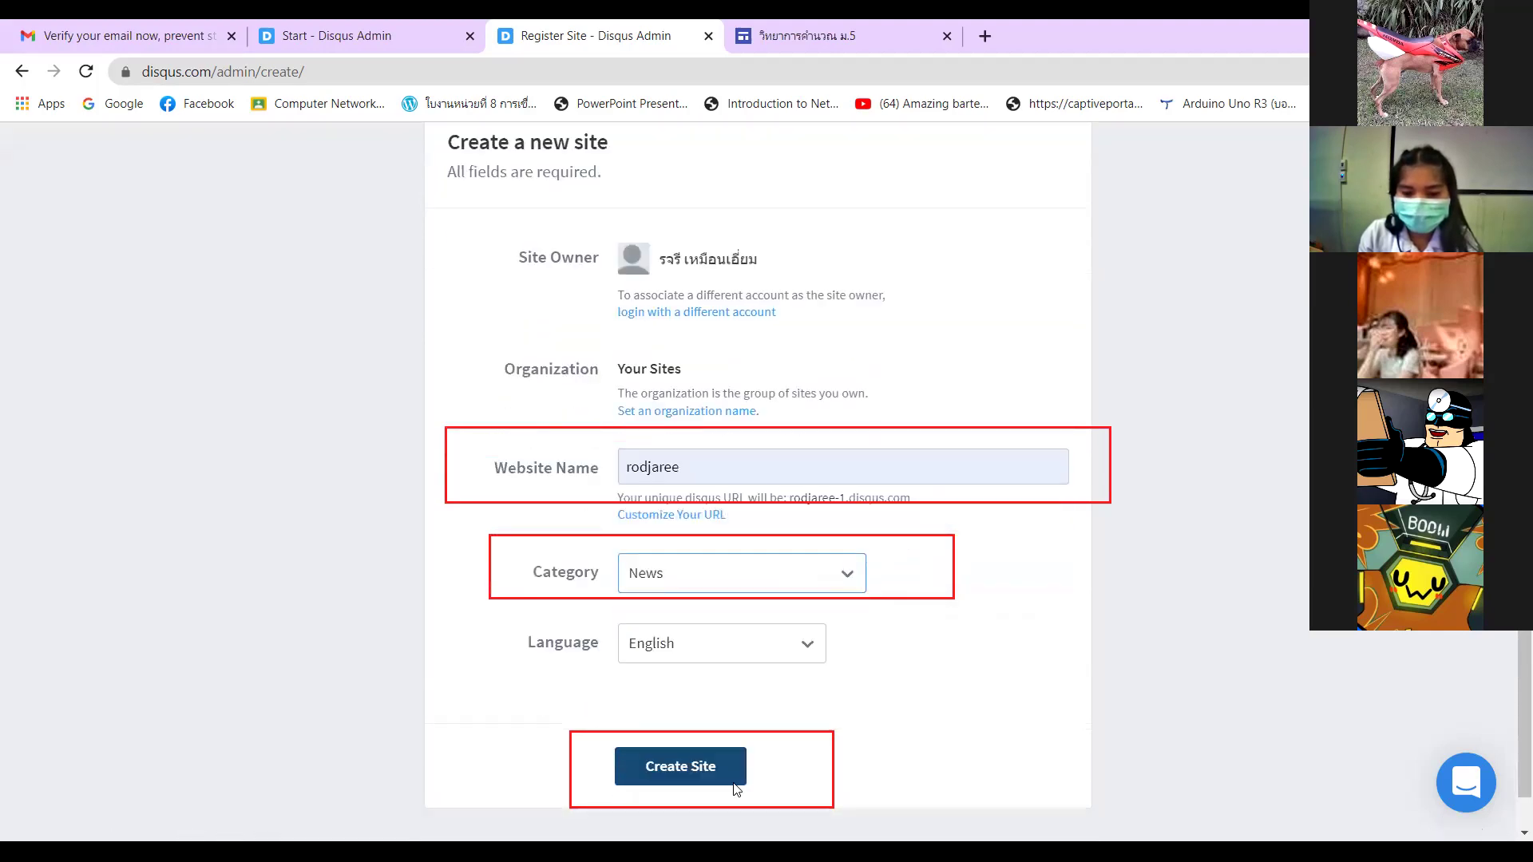
scroll(718, 767, "up", 1)
left_click(695, 831)
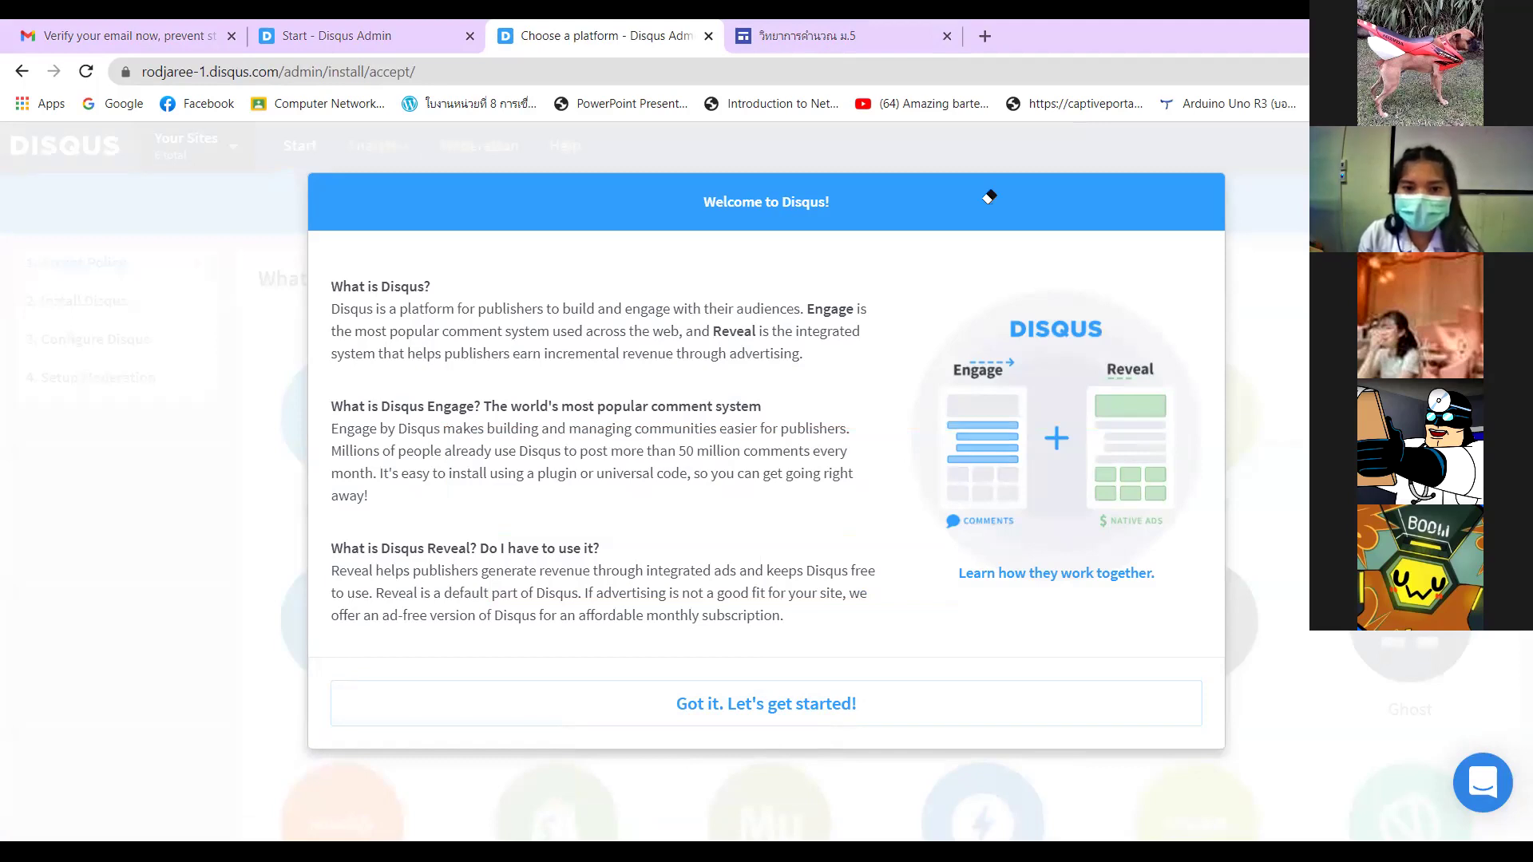
- Outline the "Learn how they work together" link in red, open it and read through the features page to its end
left_click_drag(944, 550, 1173, 592)
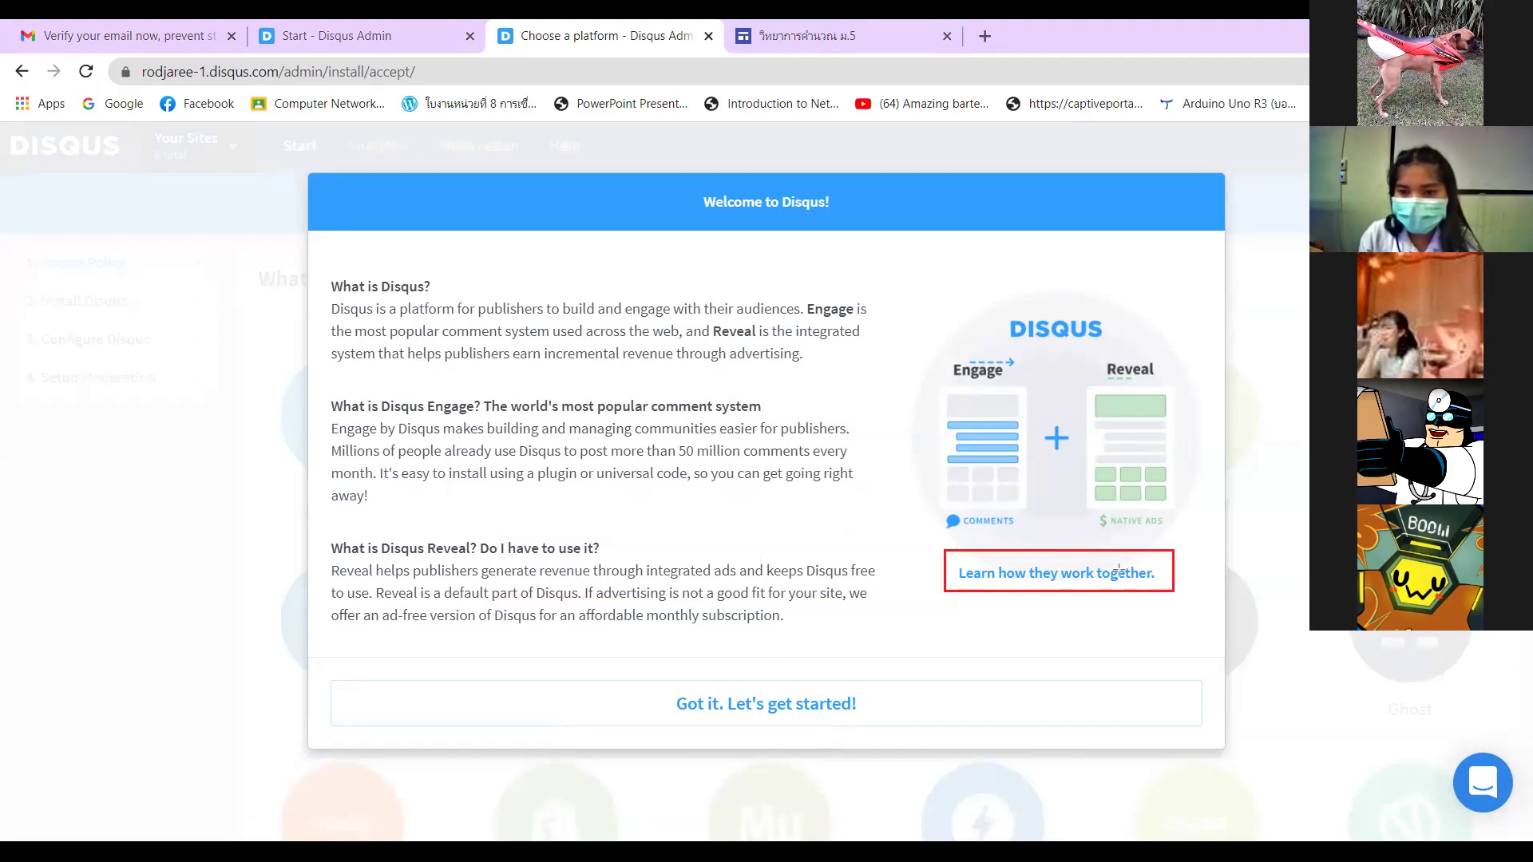
left_click(1064, 574)
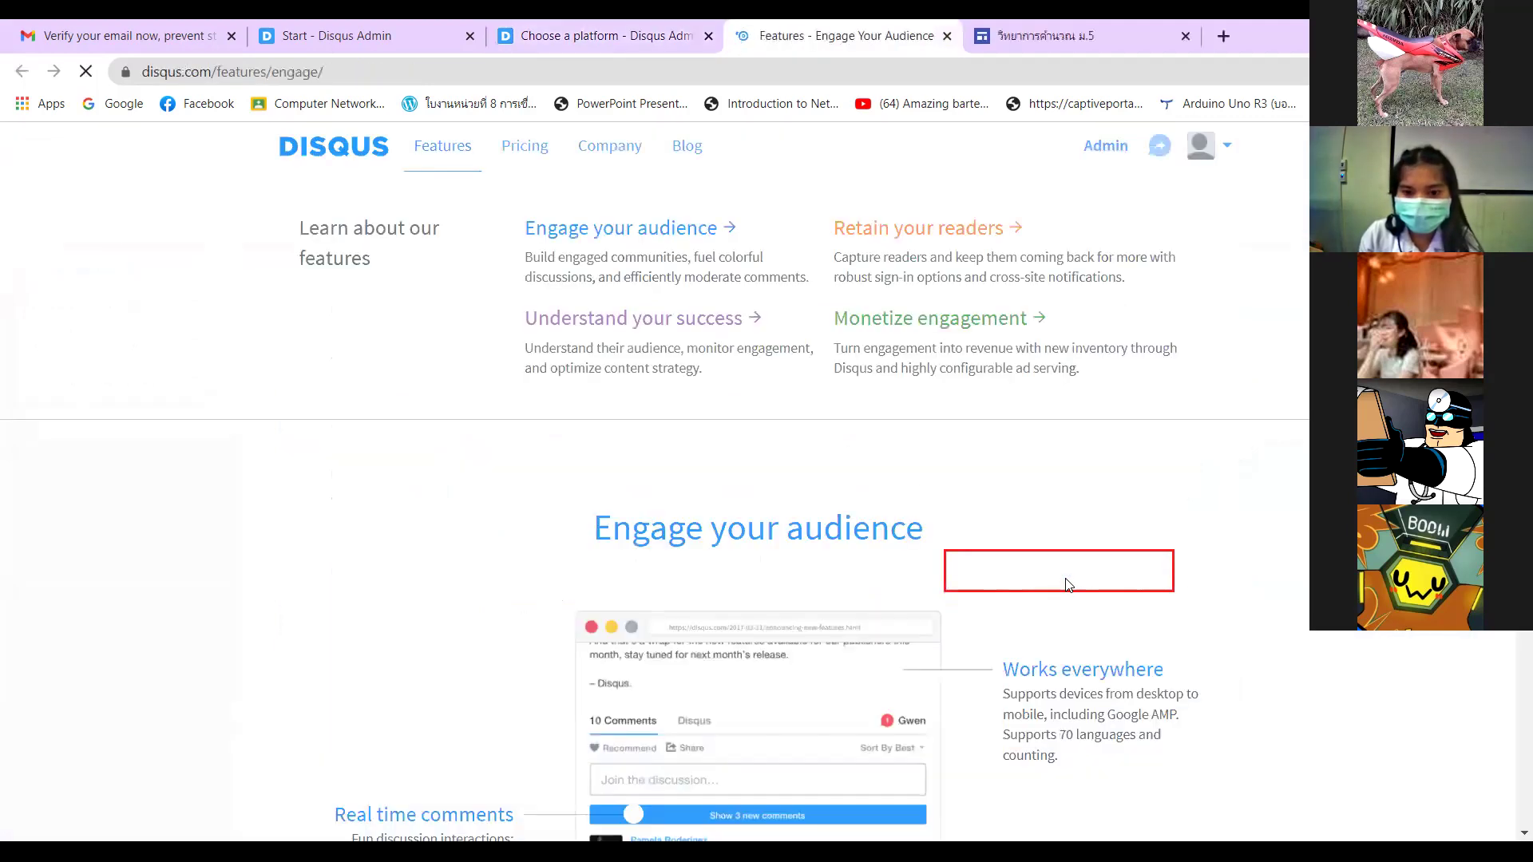
scroll(631, 459, "down", 15)
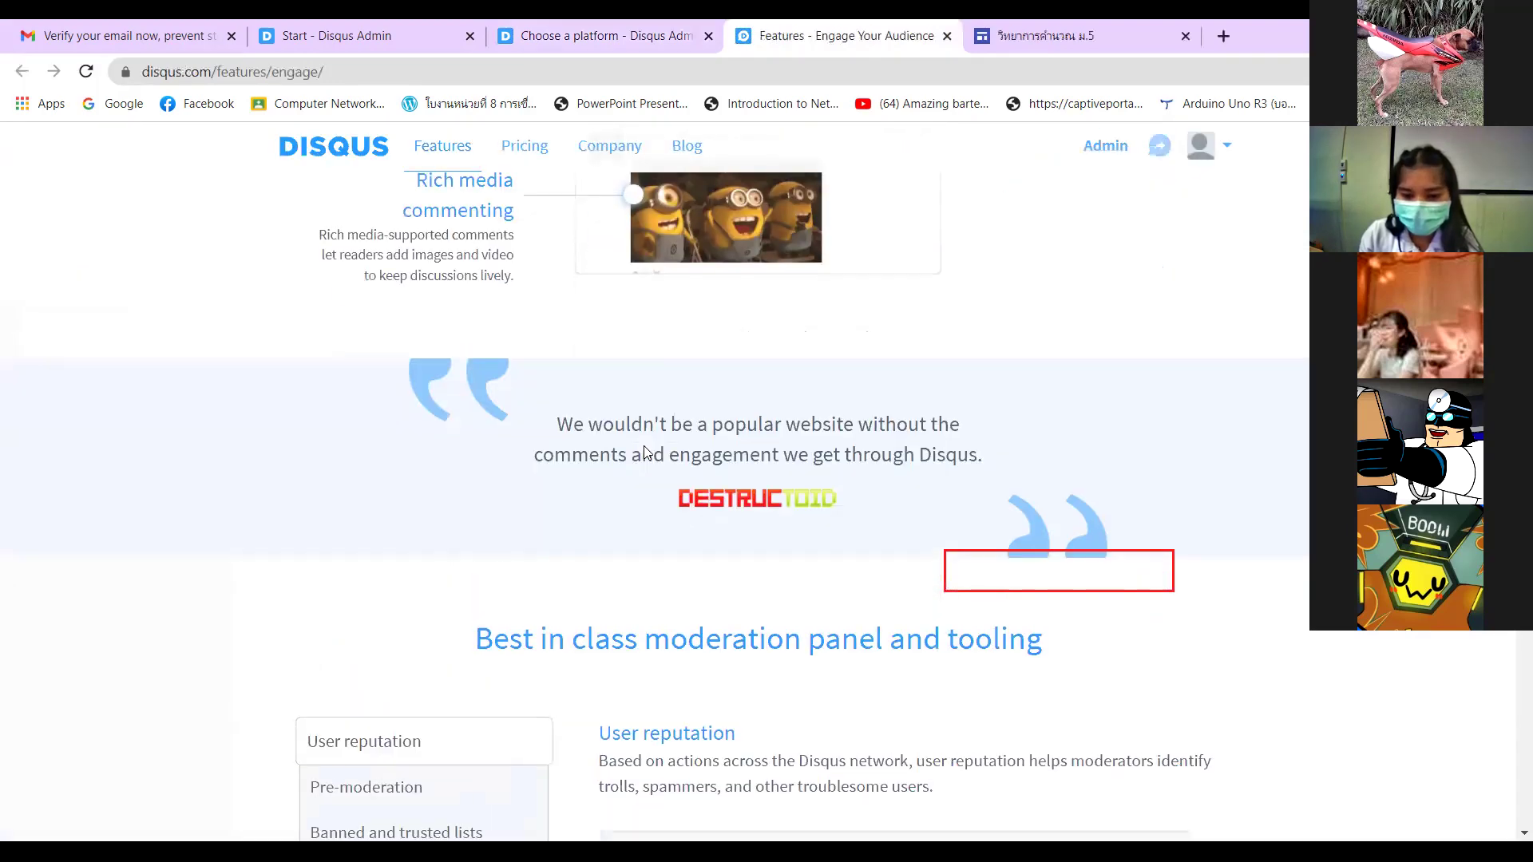
scroll(646, 452, "down", 12)
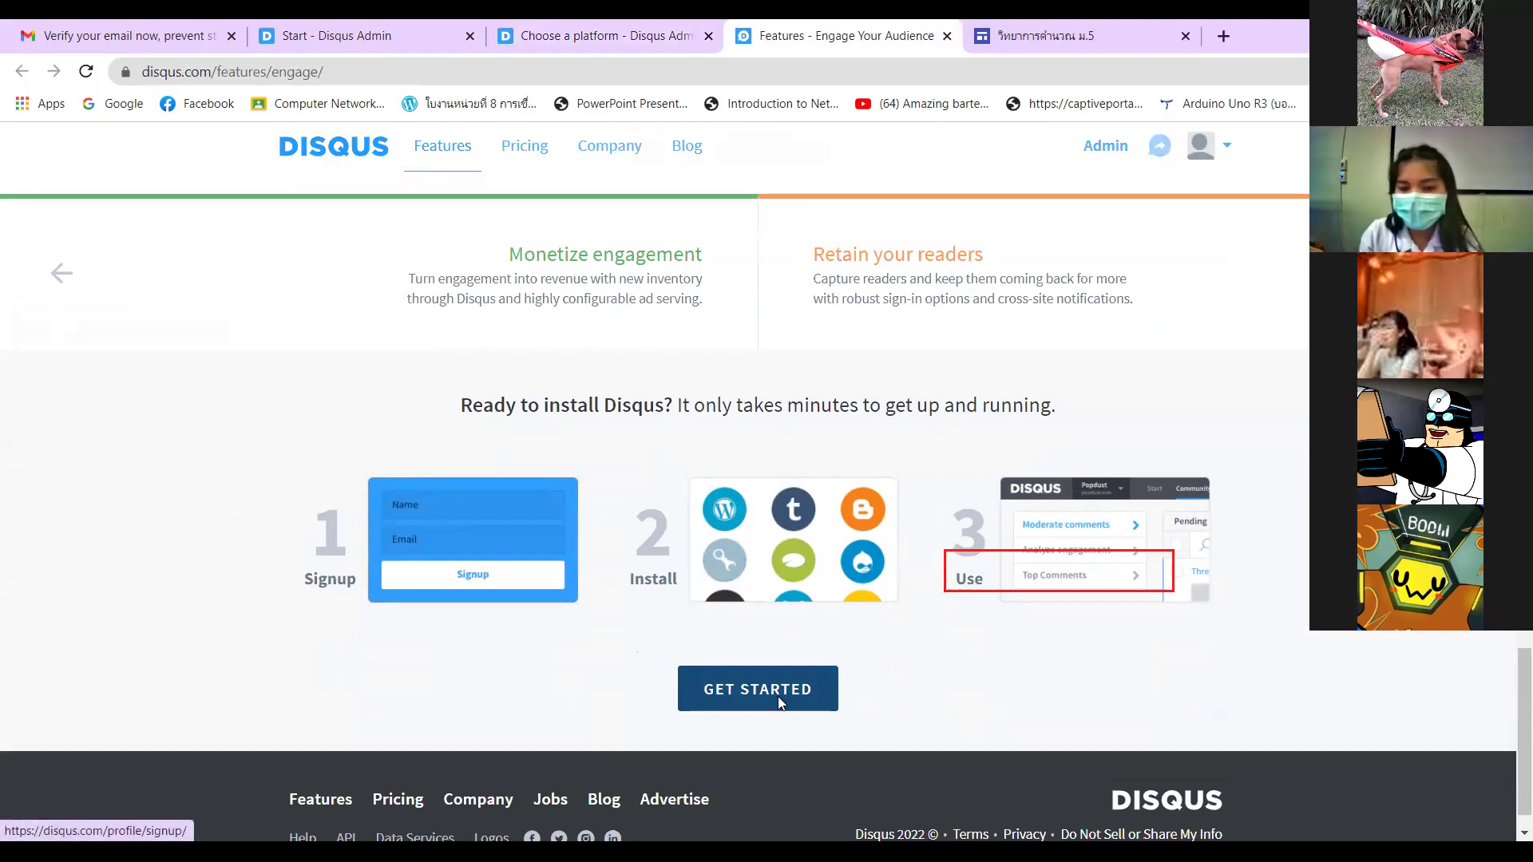
- Start another site registration from the features page and enter the owner's first name prefixed with "nook" as the website name
left_click(781, 702)
left_click(780, 592)
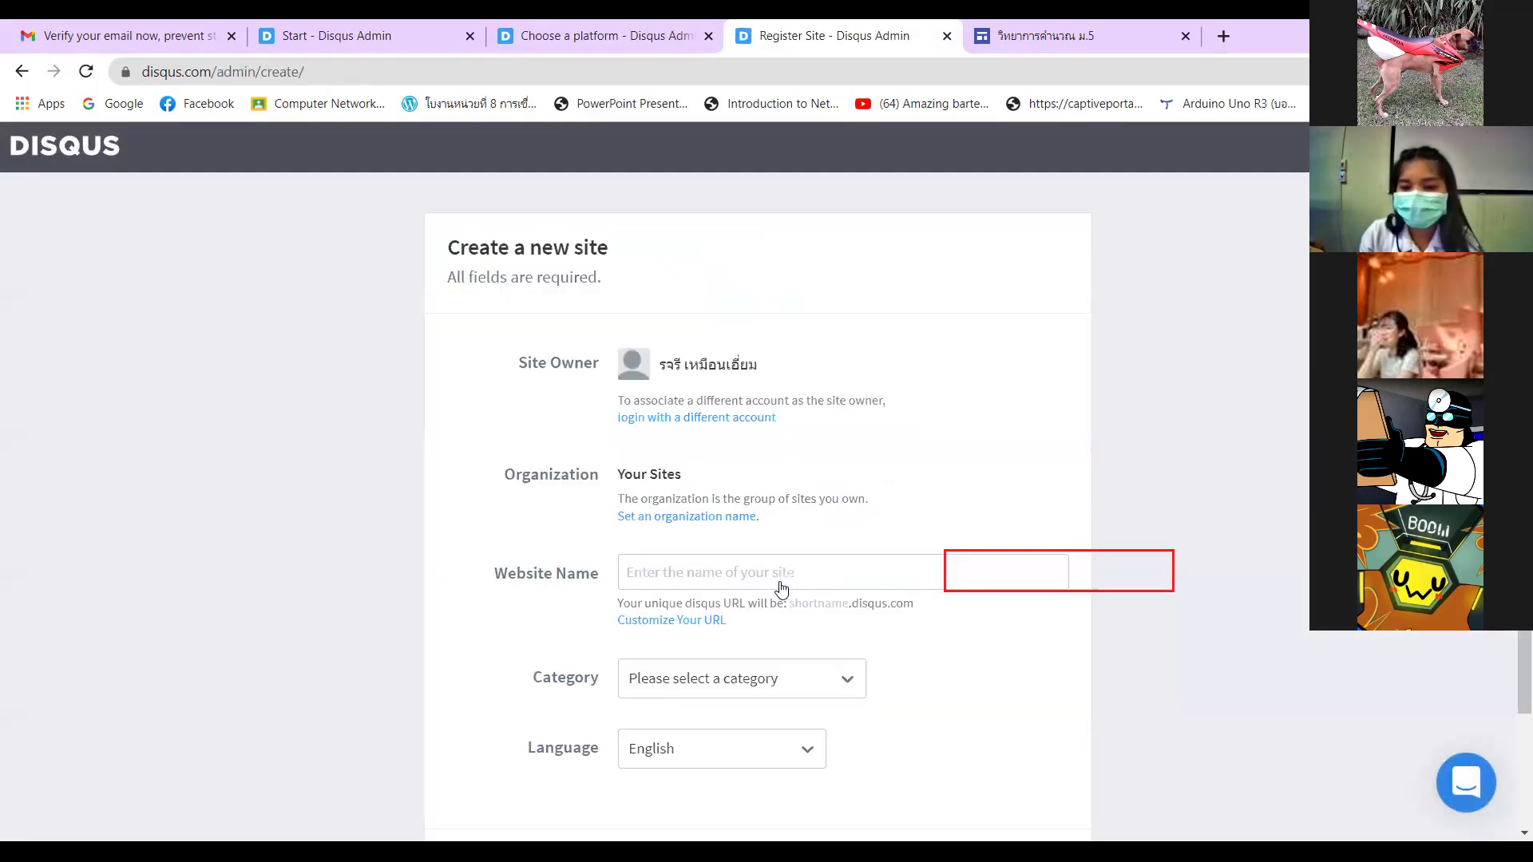
scroll(756, 477, "down", 1)
left_click(755, 477)
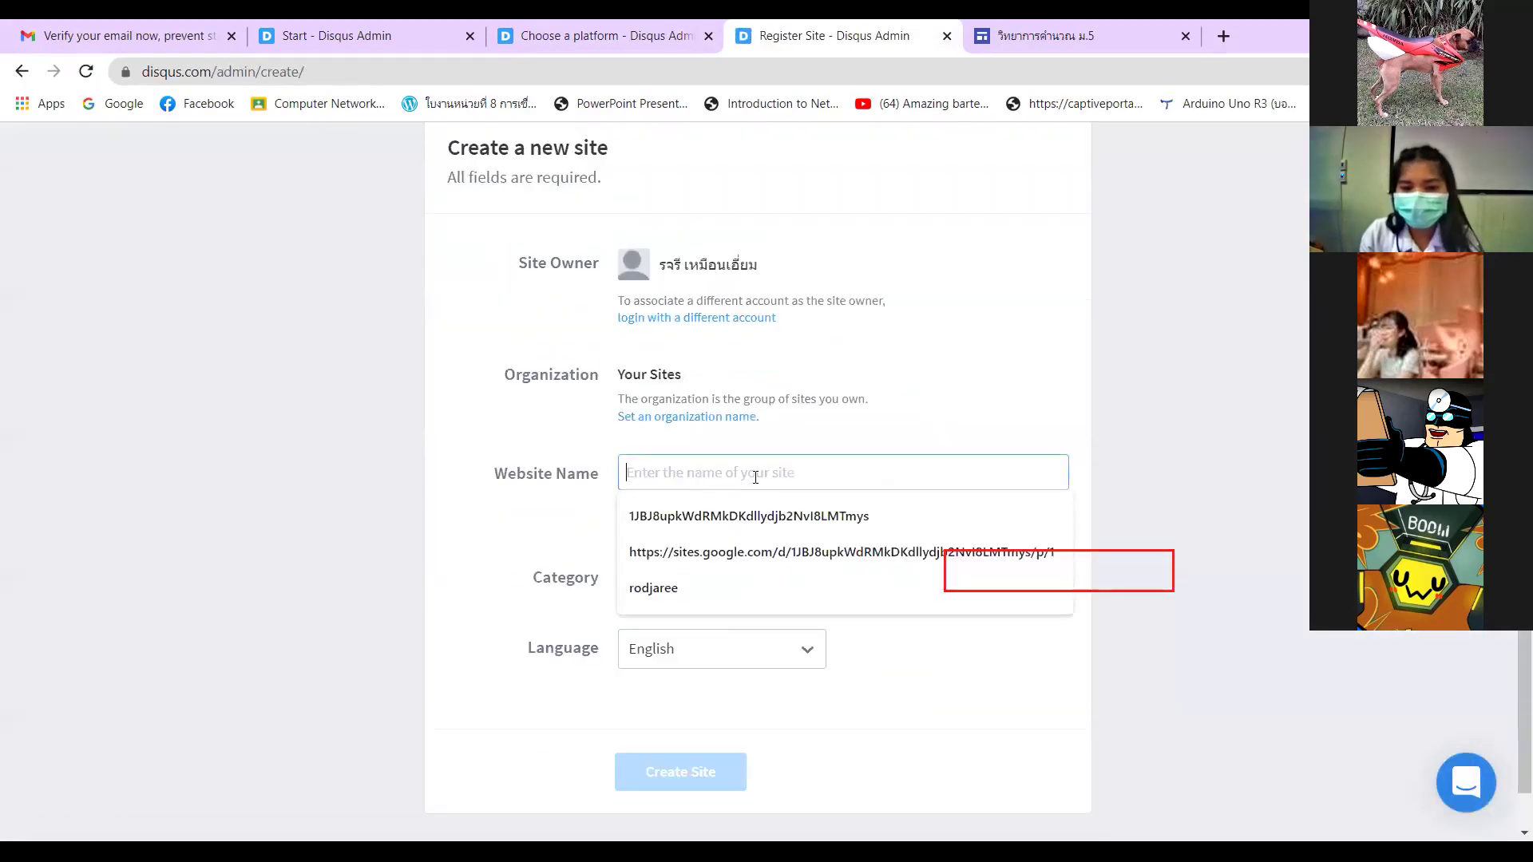
left_click(723, 586)
left_click_drag(688, 473, 615, 475)
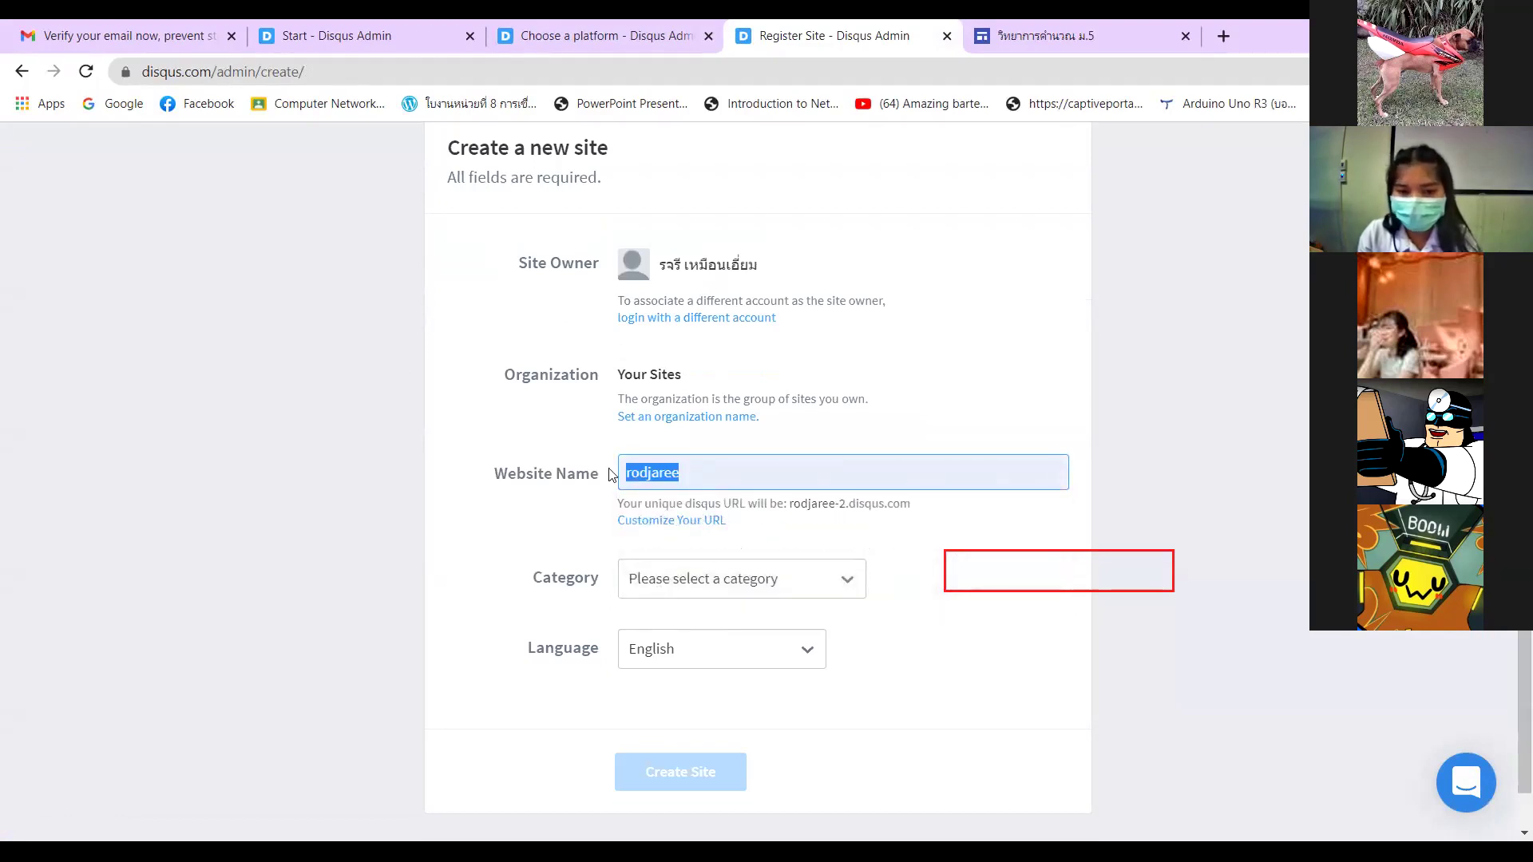
left_click(627, 477)
type("nook")
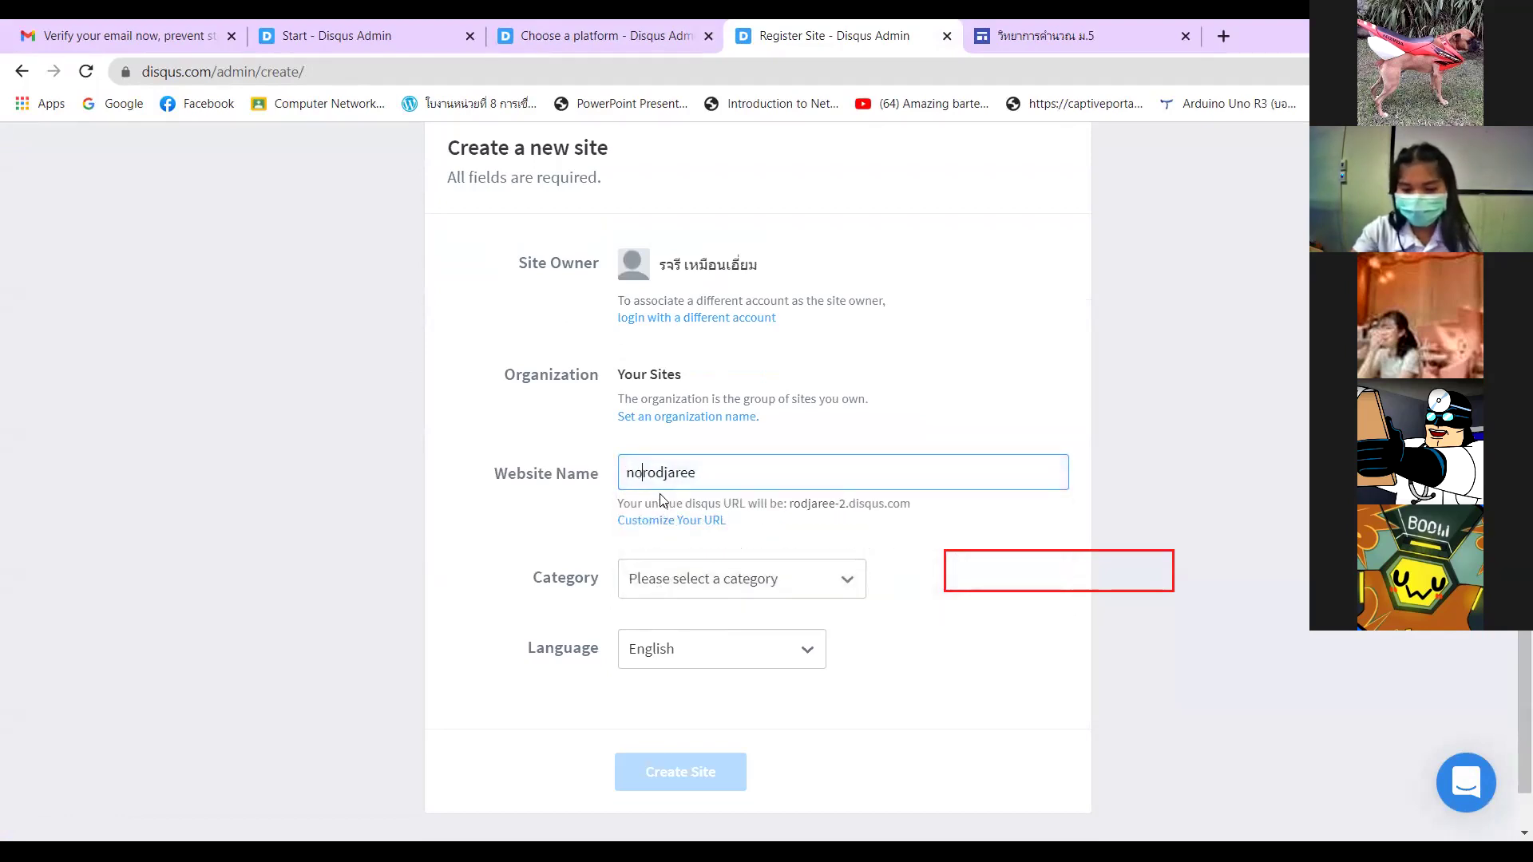
- Set the new site's category to News and create the site
left_click(728, 595)
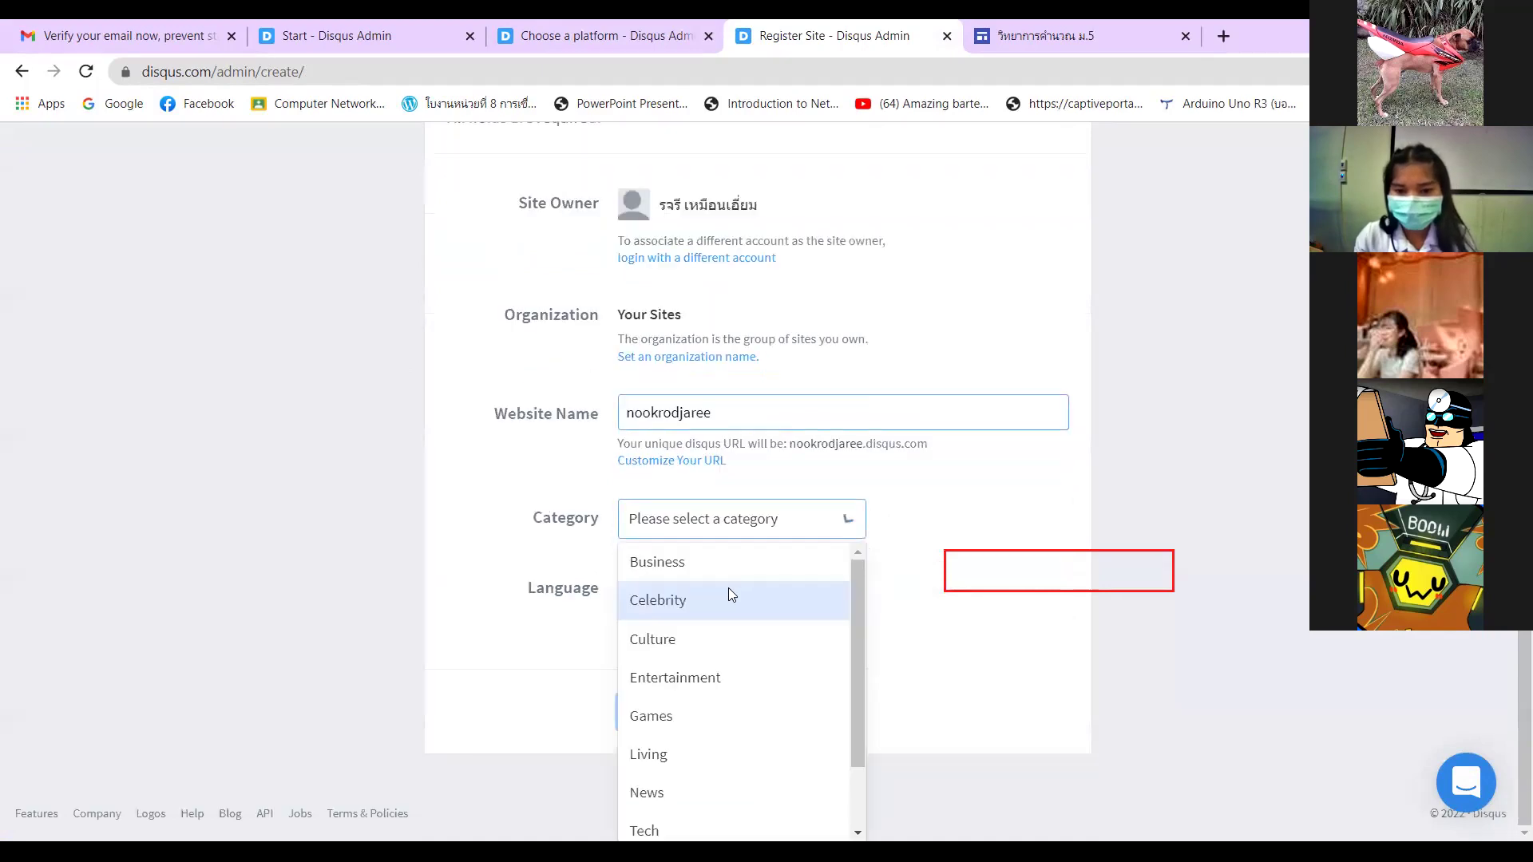
left_click(714, 790)
left_click(679, 749)
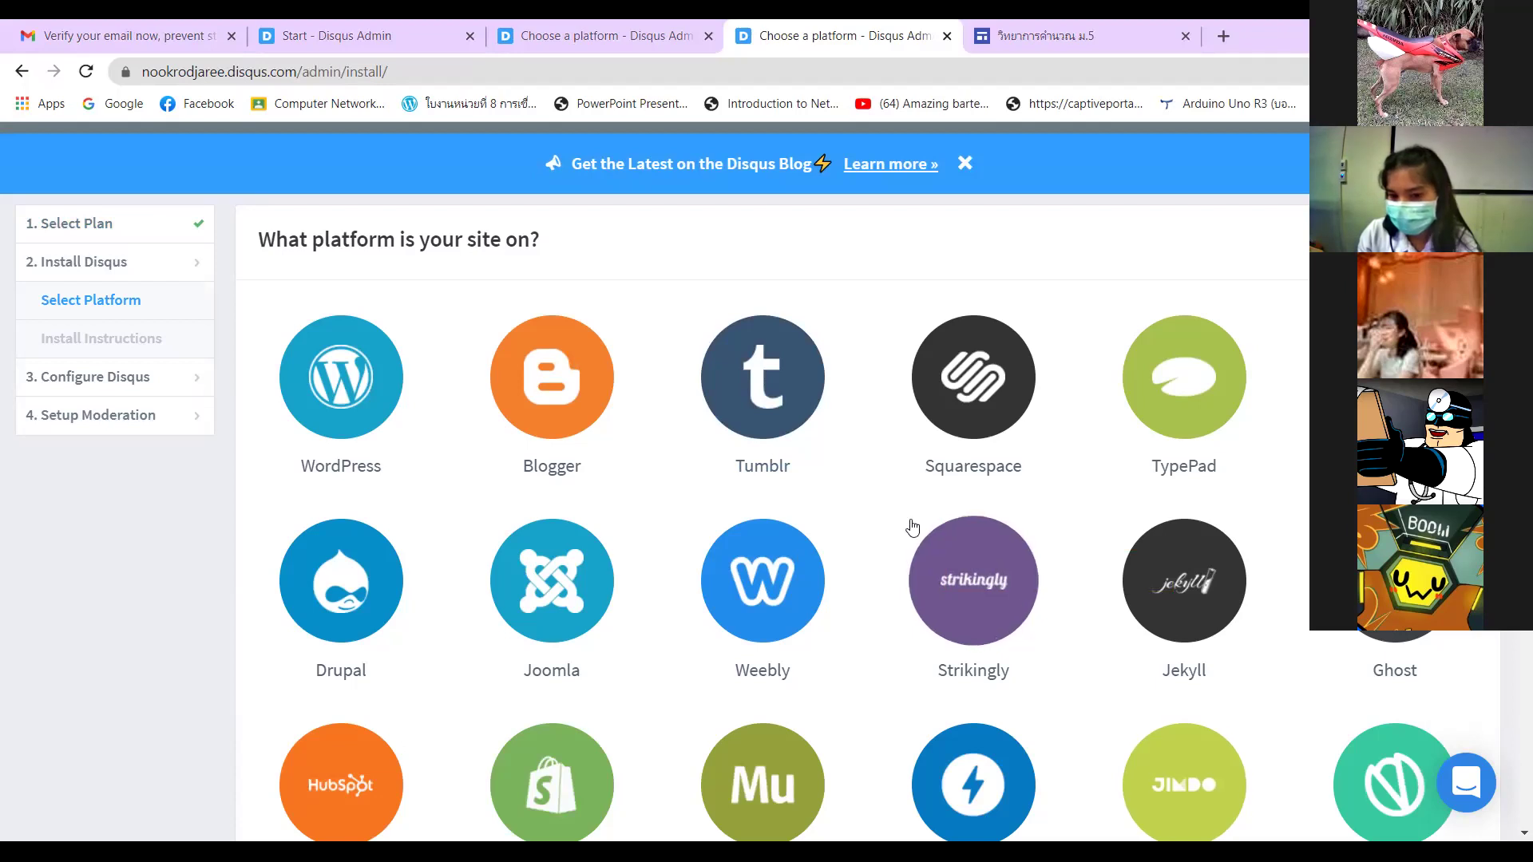
- Look through the list of site platforms down to the option for manual installation with Universal Code
scroll(870, 503, "down", 3)
scroll(868, 501, "up", 4)
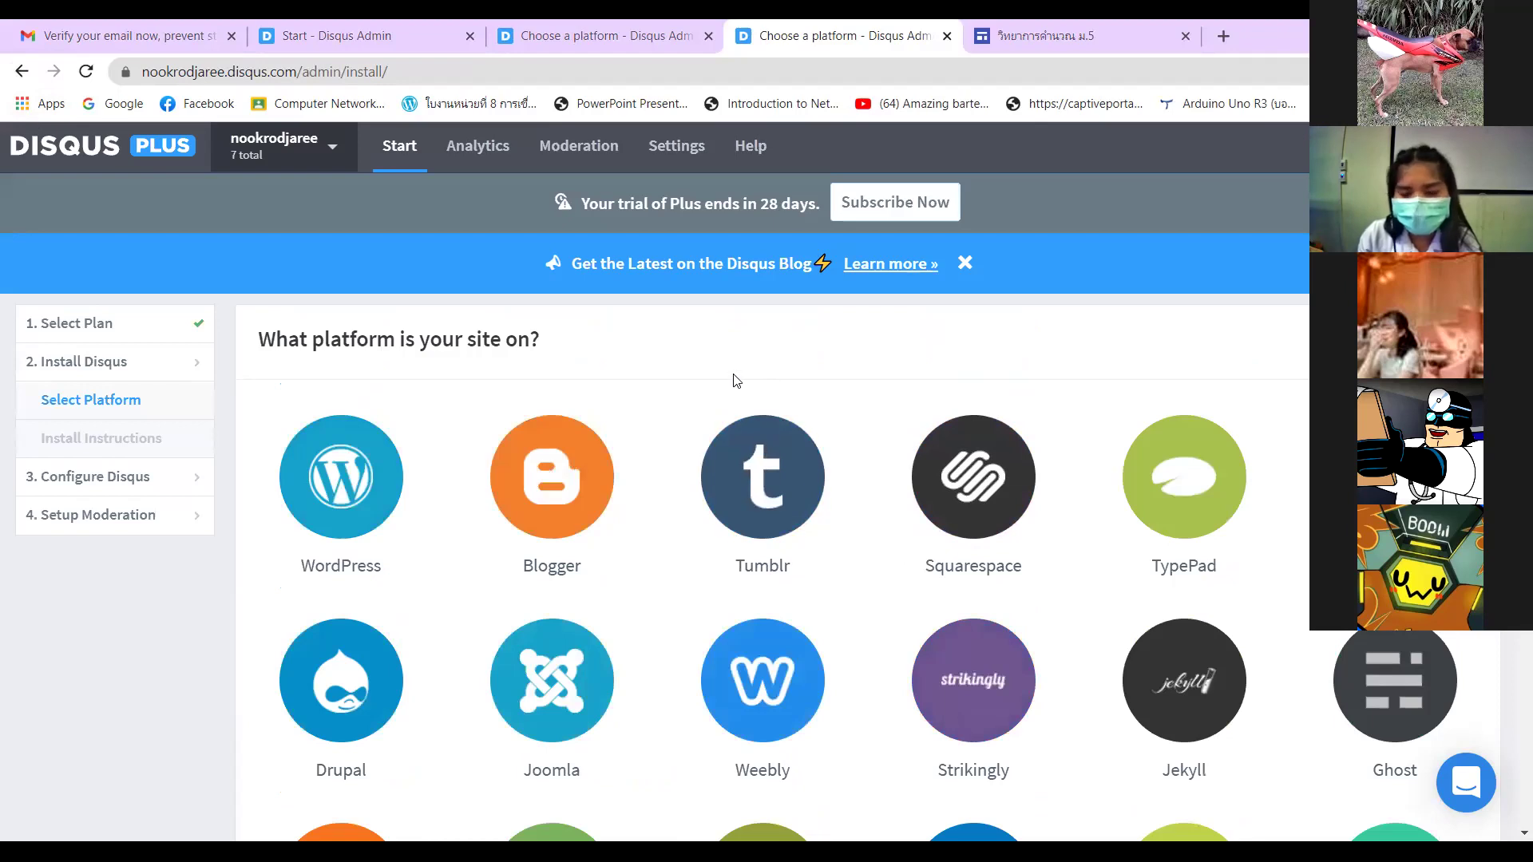
scroll(738, 378, "down", 8)
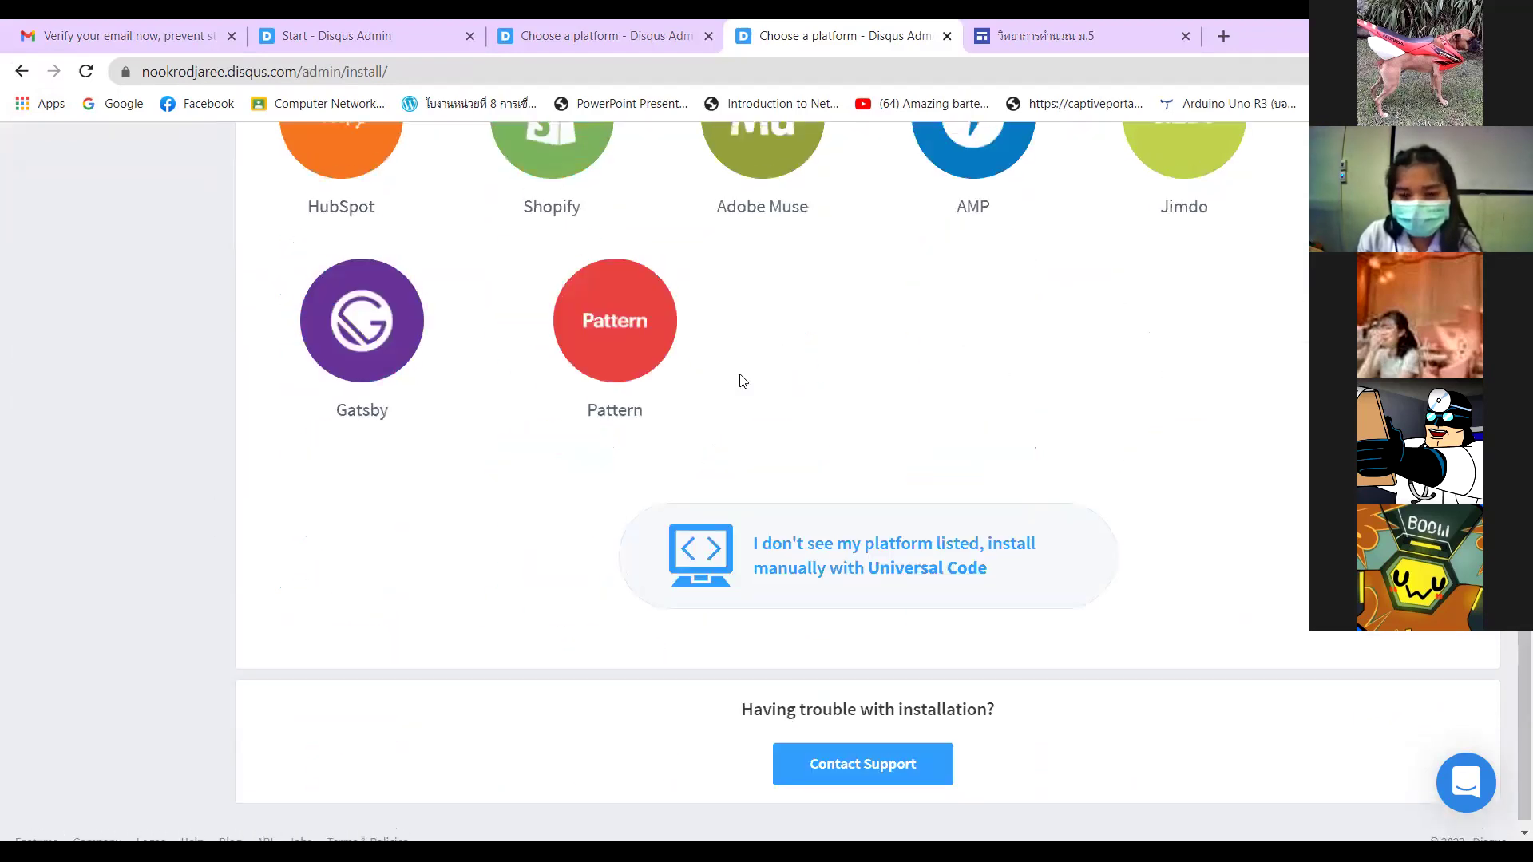
scroll(741, 380, "up", 5)
scroll(747, 383, "up", 5)
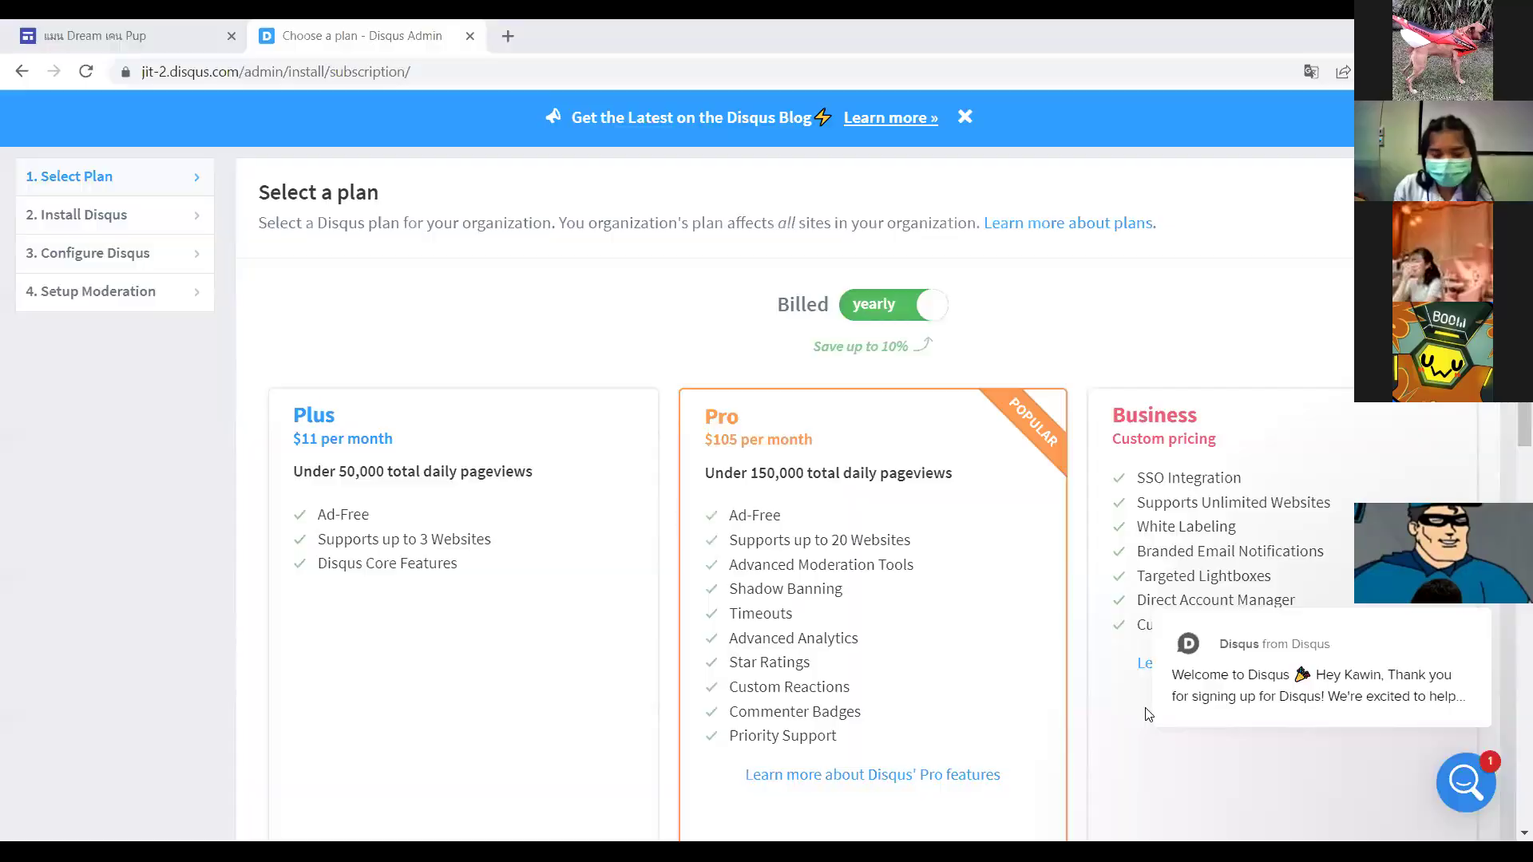
- Examine the Plus, Pro, Business and Basic plans and the Frequently Asked Questions on the plan selection page
scroll(1033, 631, "down", 3)
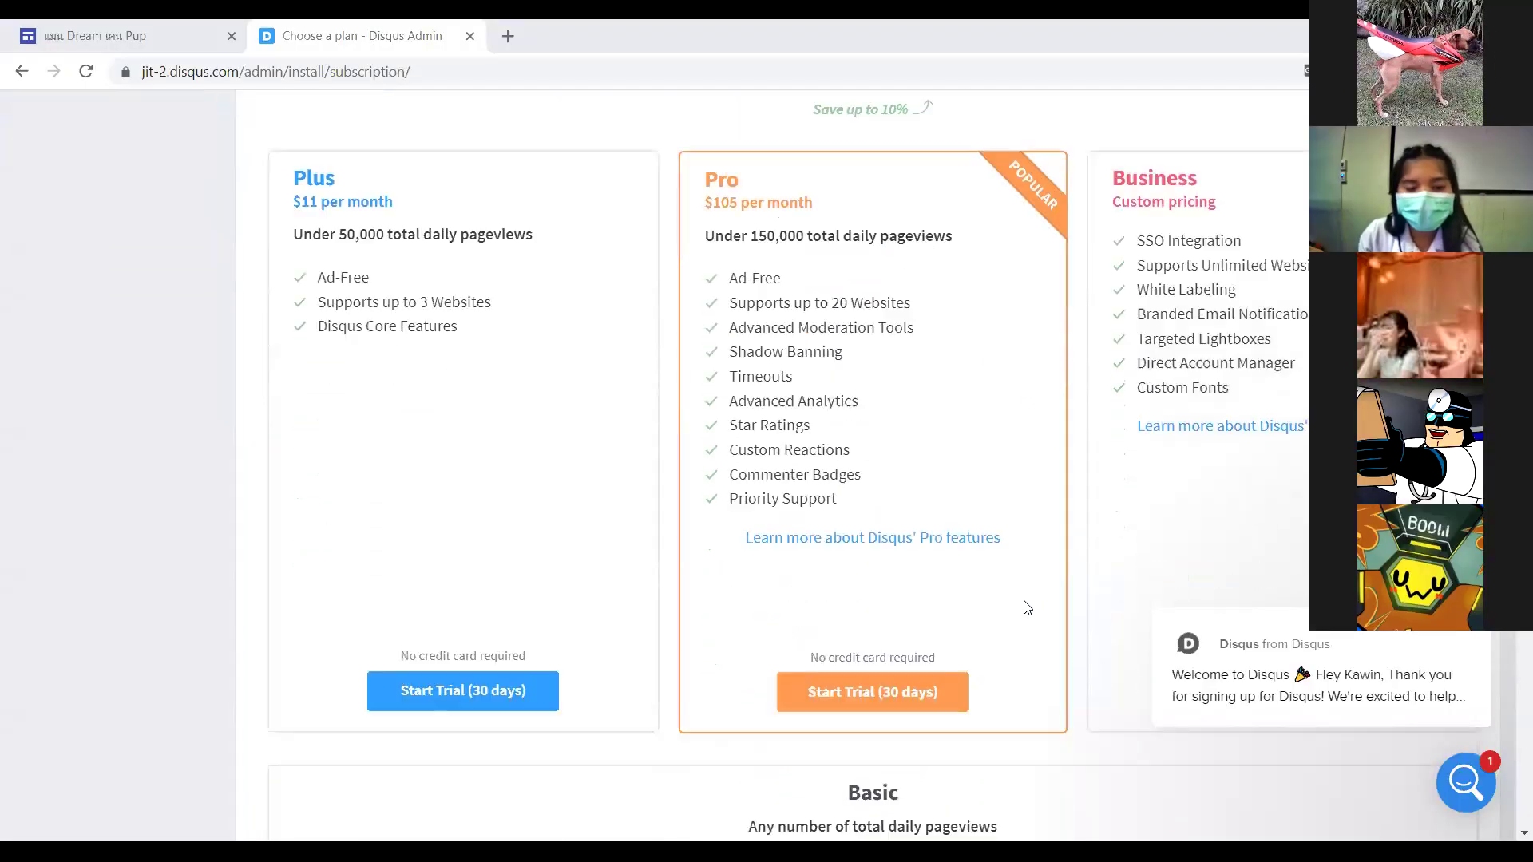
scroll(1039, 581, "up", 2)
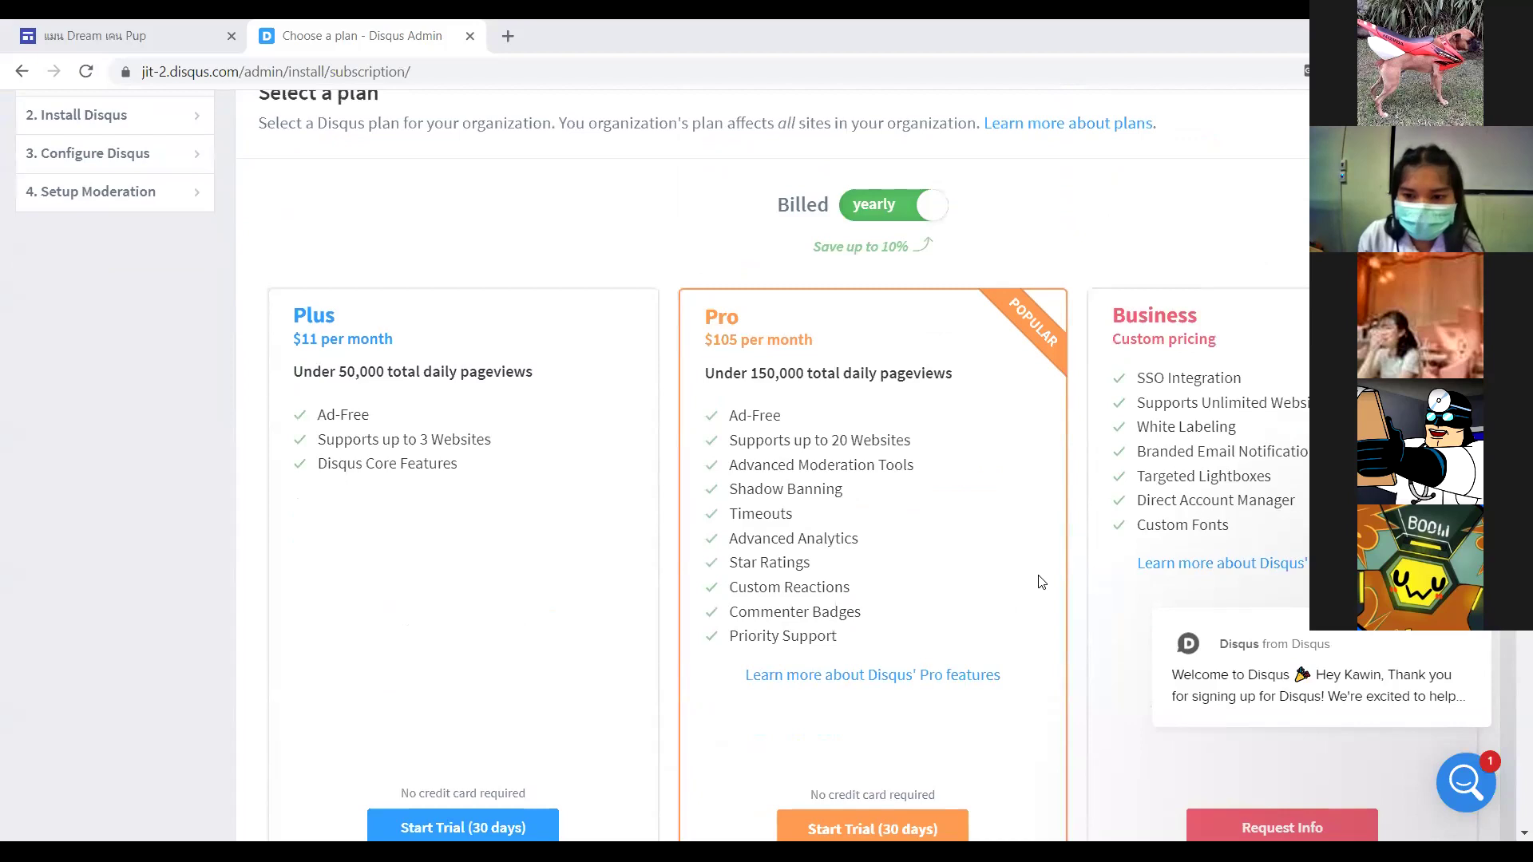
scroll(1034, 573, "down", 3)
scroll(1028, 567, "up", 4)
scroll(1019, 565, "down", 2)
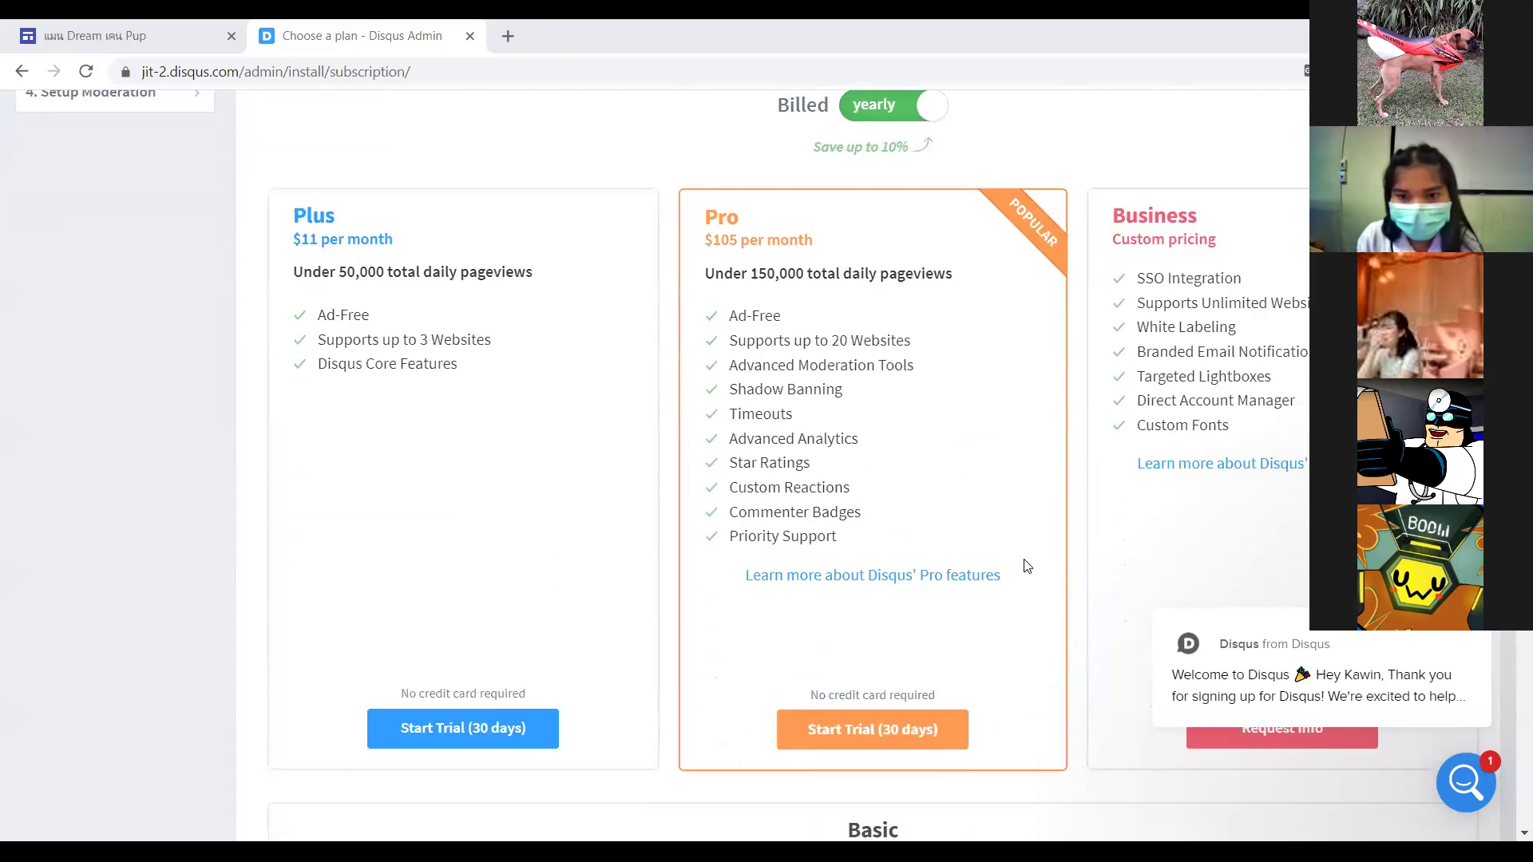
scroll(814, 281, "up", 1)
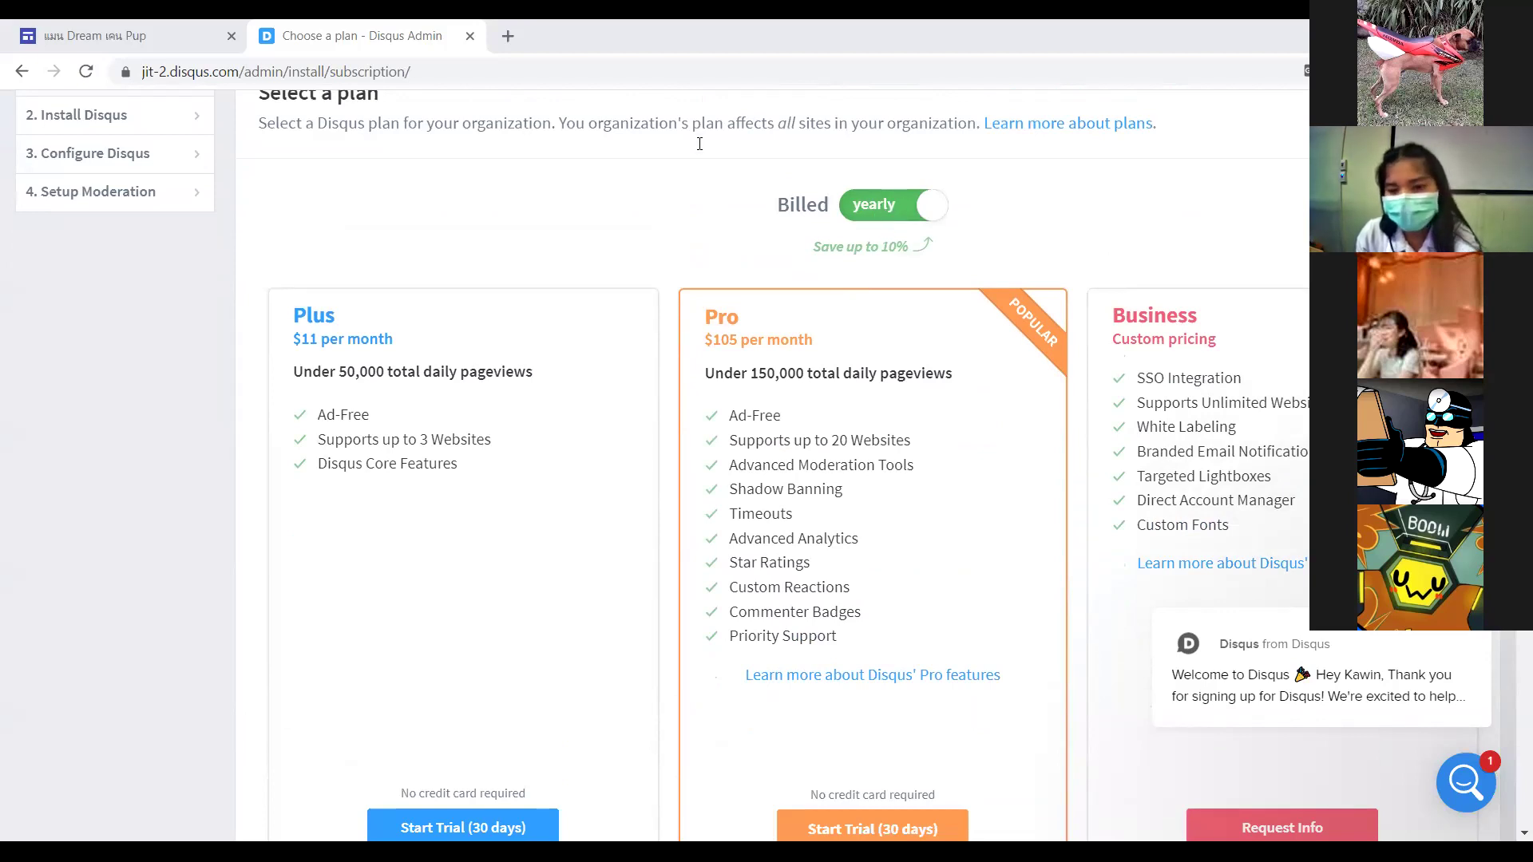
scroll(619, 122, "down", 7)
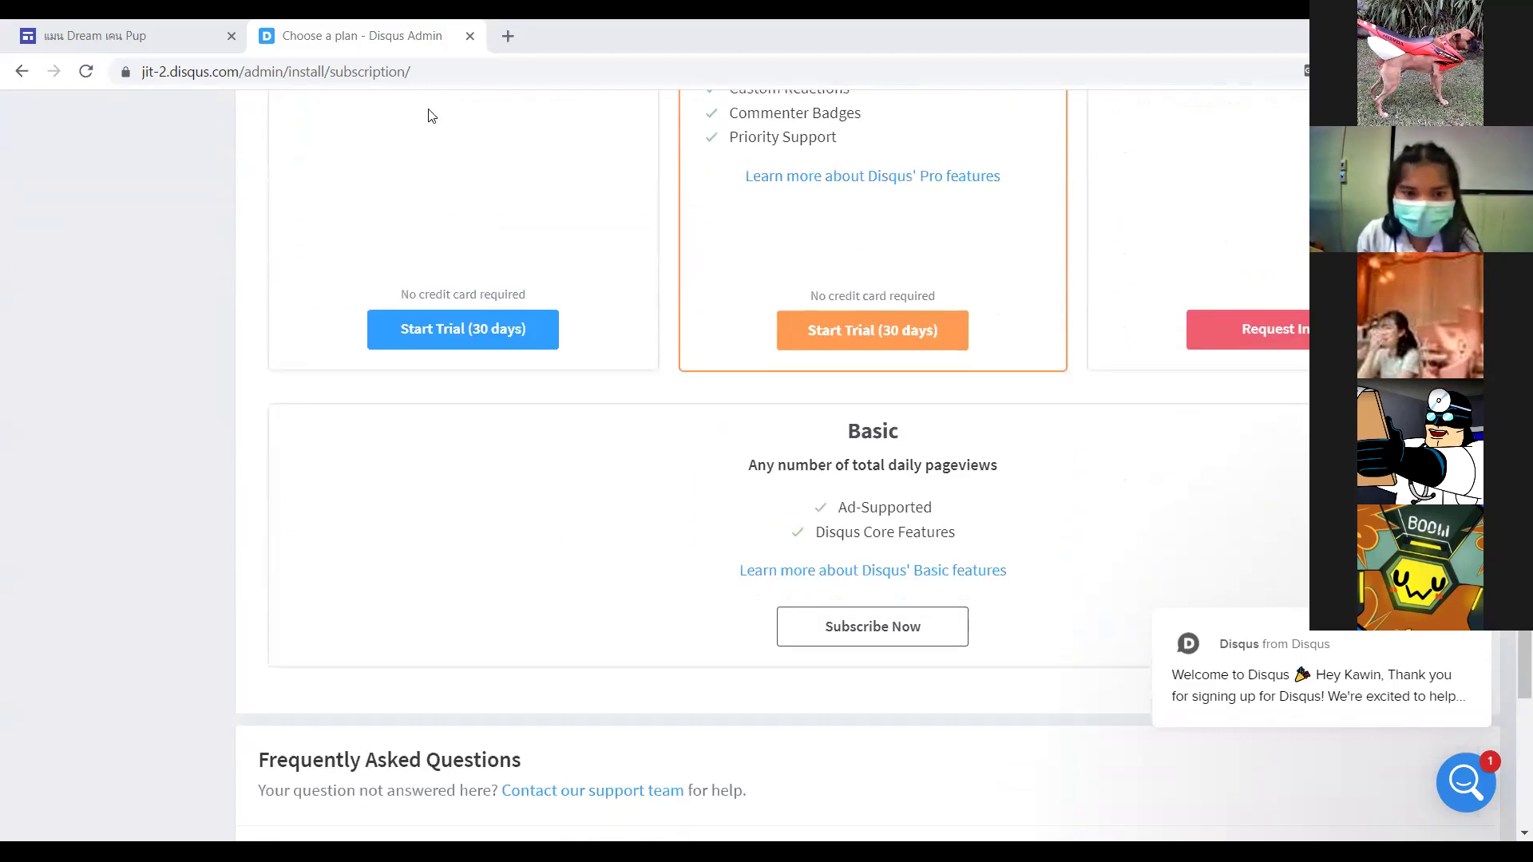
scroll(426, 111, "down", 2)
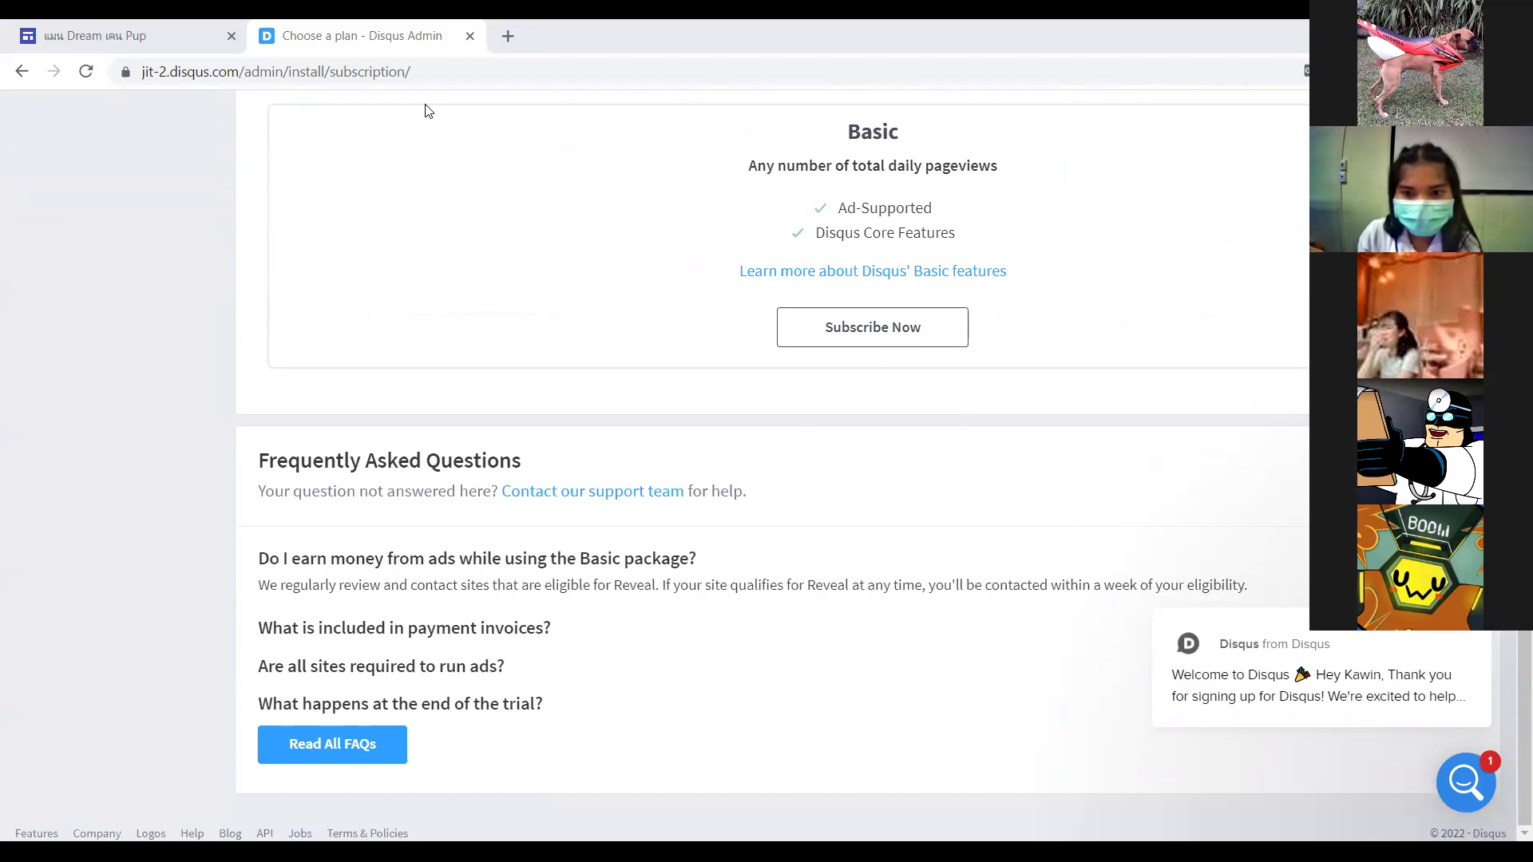
- Review the plan cards again and switch the plan billing from yearly to monthly
scroll(621, 454, "up", 7)
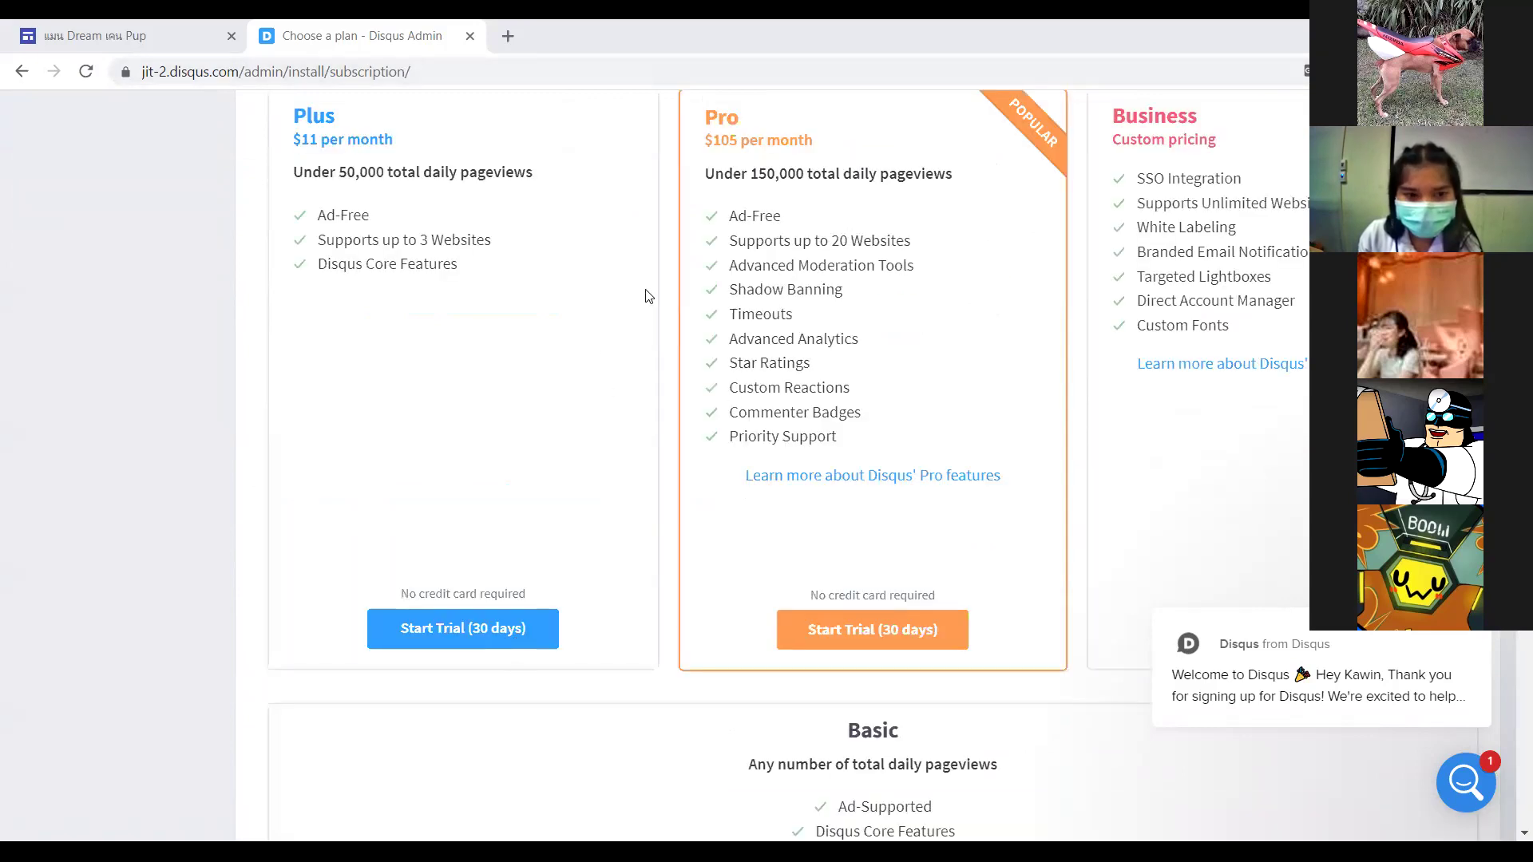
scroll(923, 671, "down", 1)
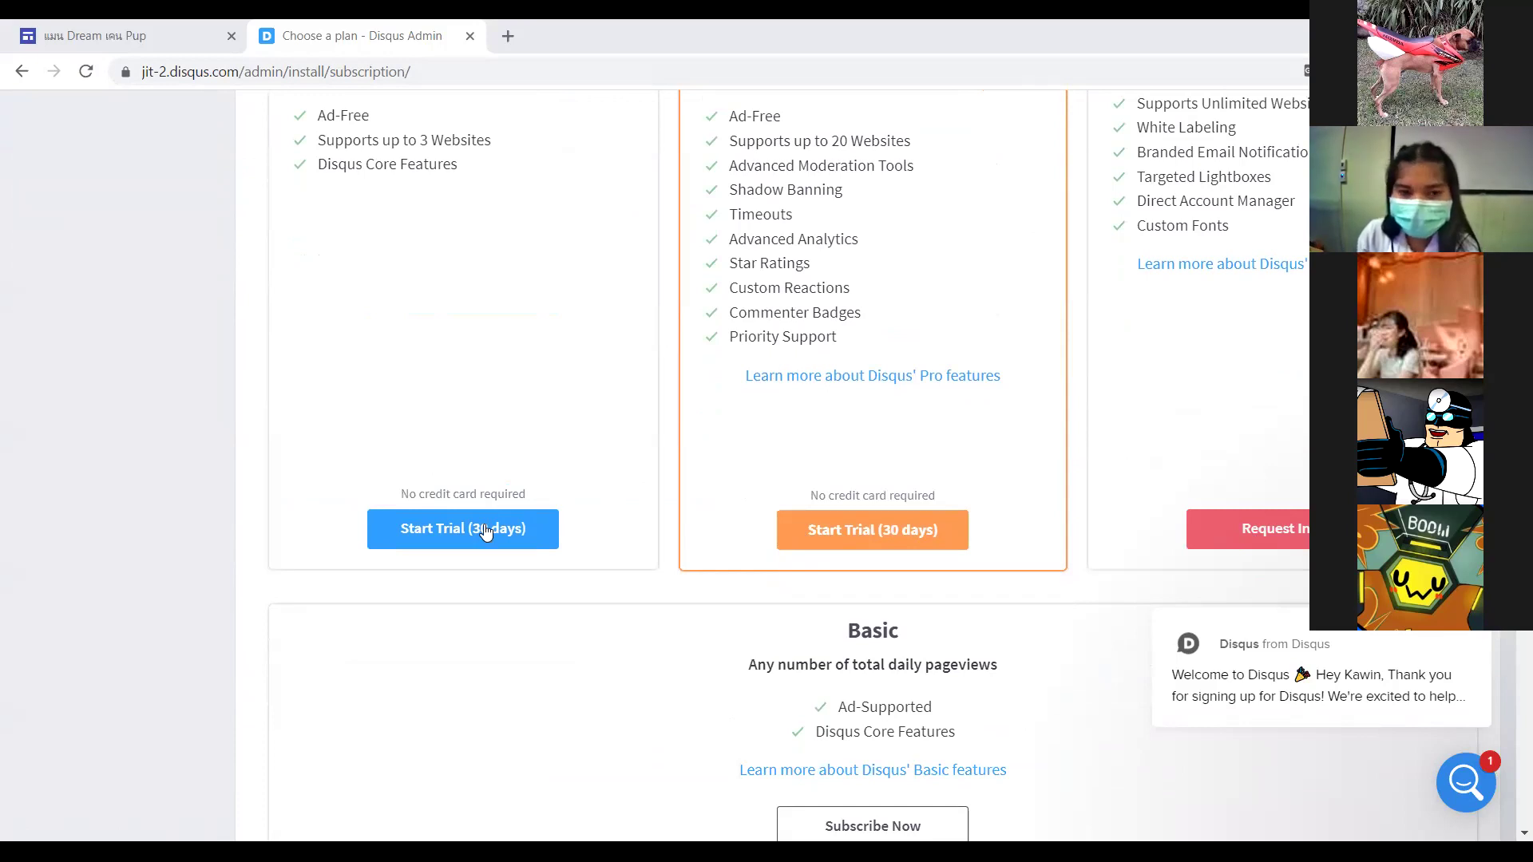
scroll(567, 237, "up", 5)
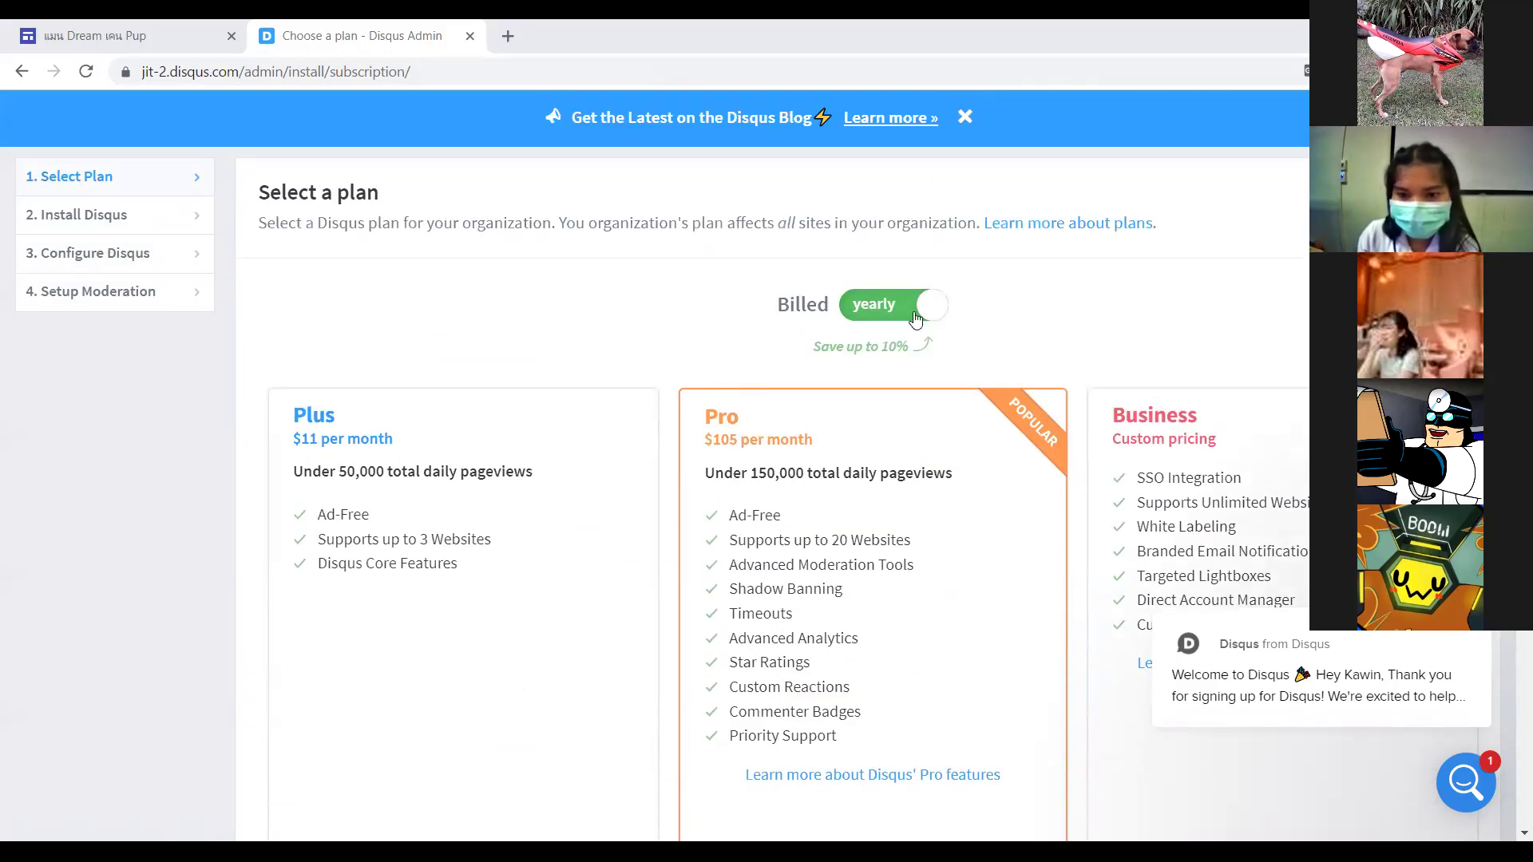
left_click(915, 318)
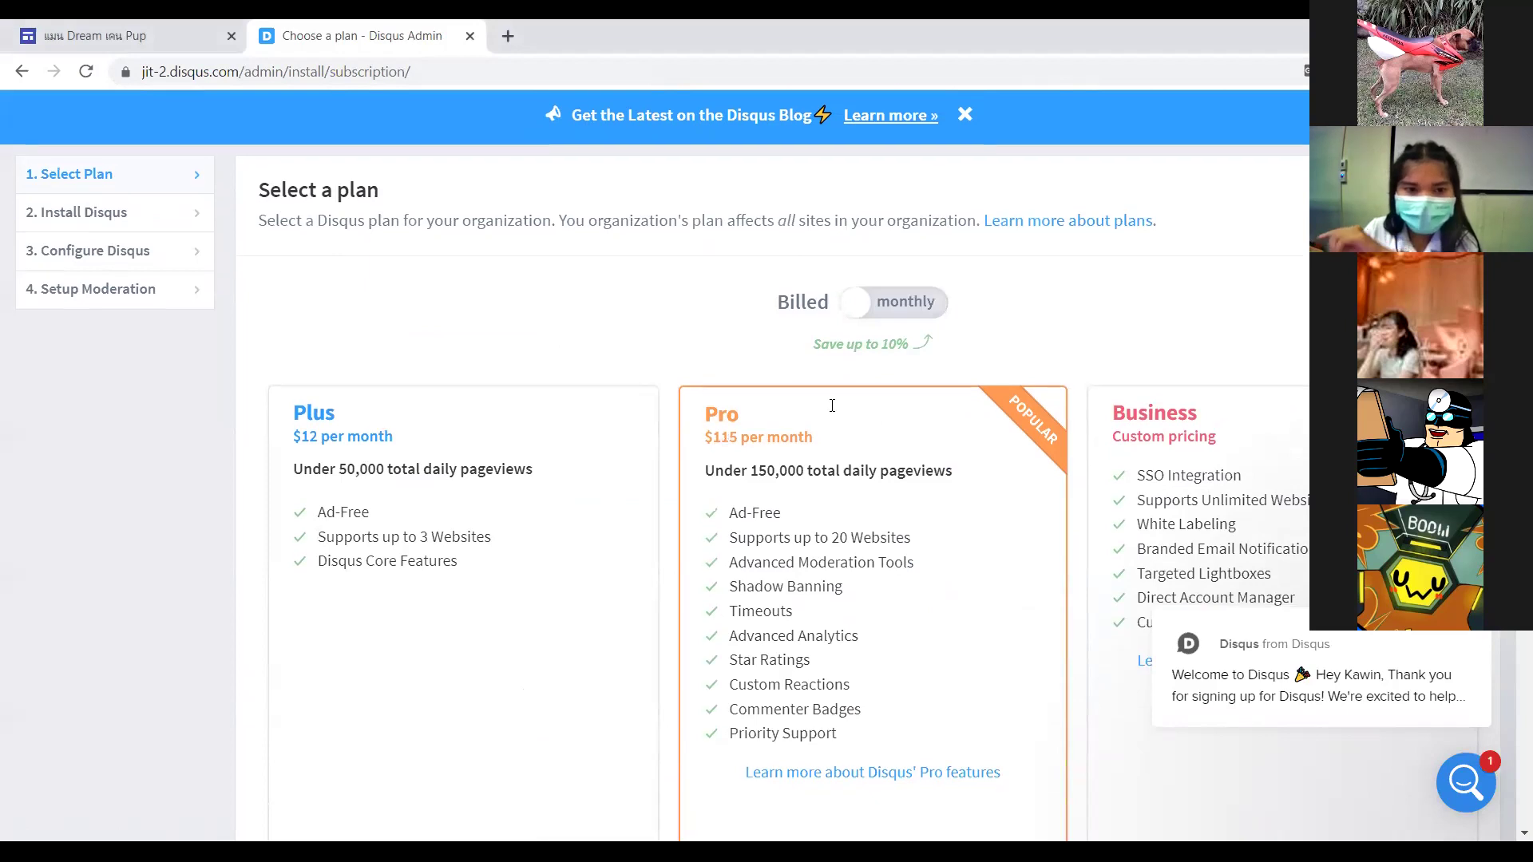
- Compare the plan options under monthly billing and subscribe to the Basic plan
scroll(642, 411, "down", 5)
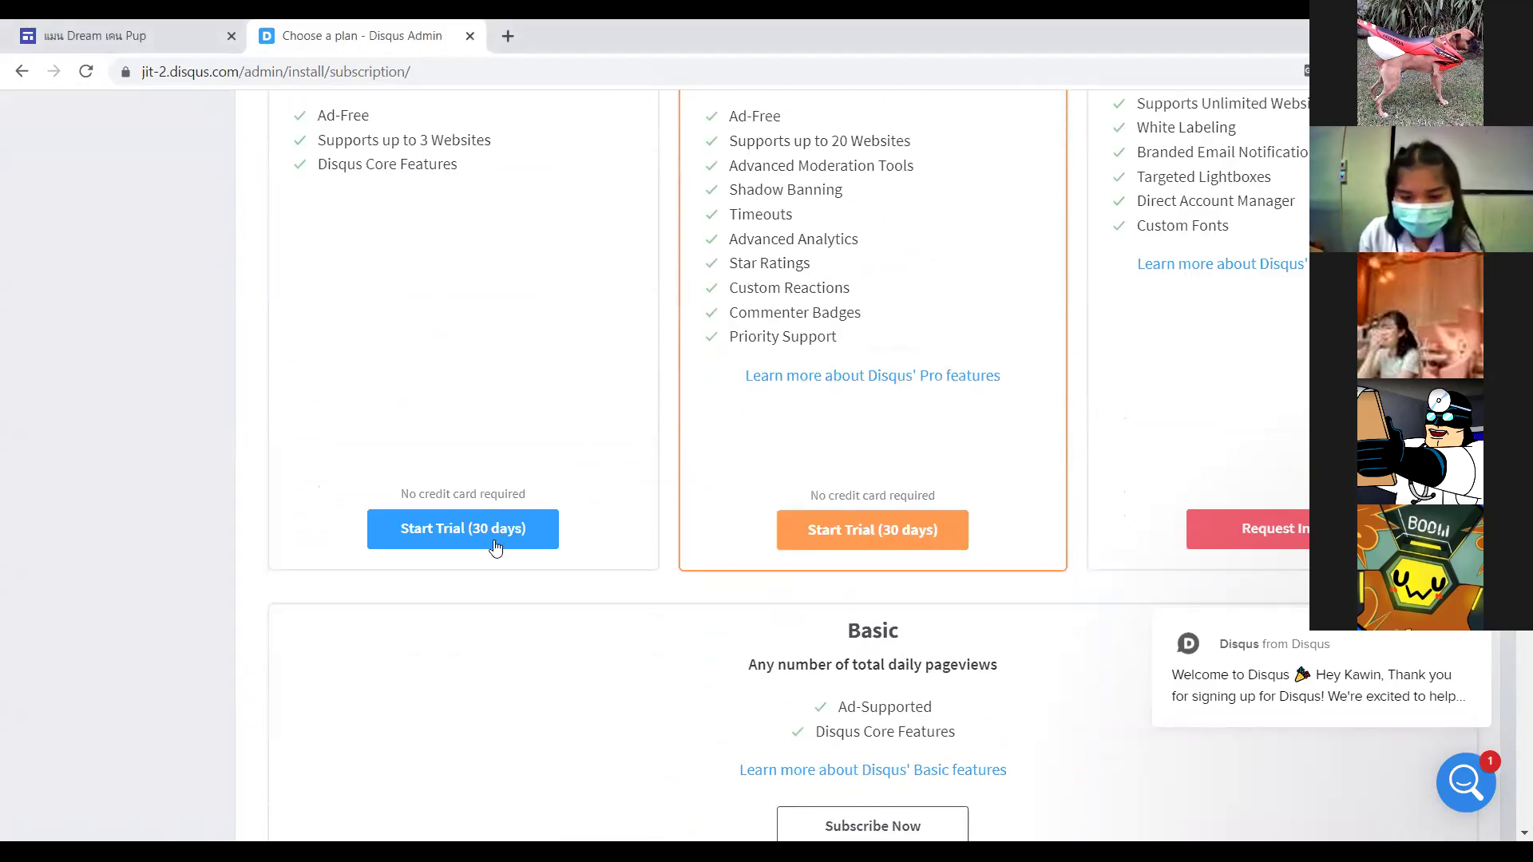
scroll(861, 631, "up", 3)
scroll(846, 630, "down", 6)
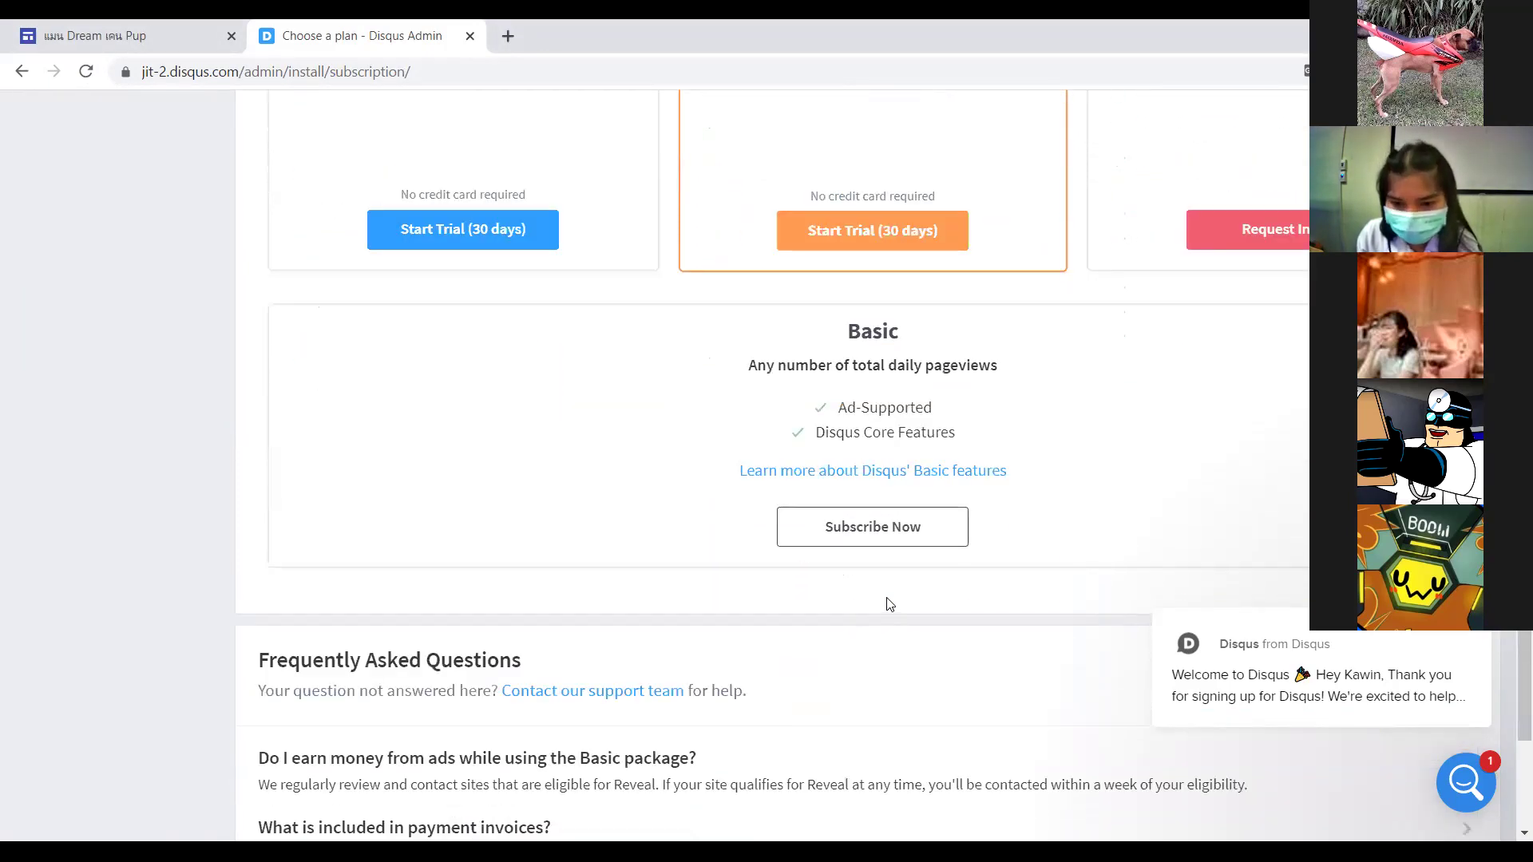
scroll(889, 605, "down", 1)
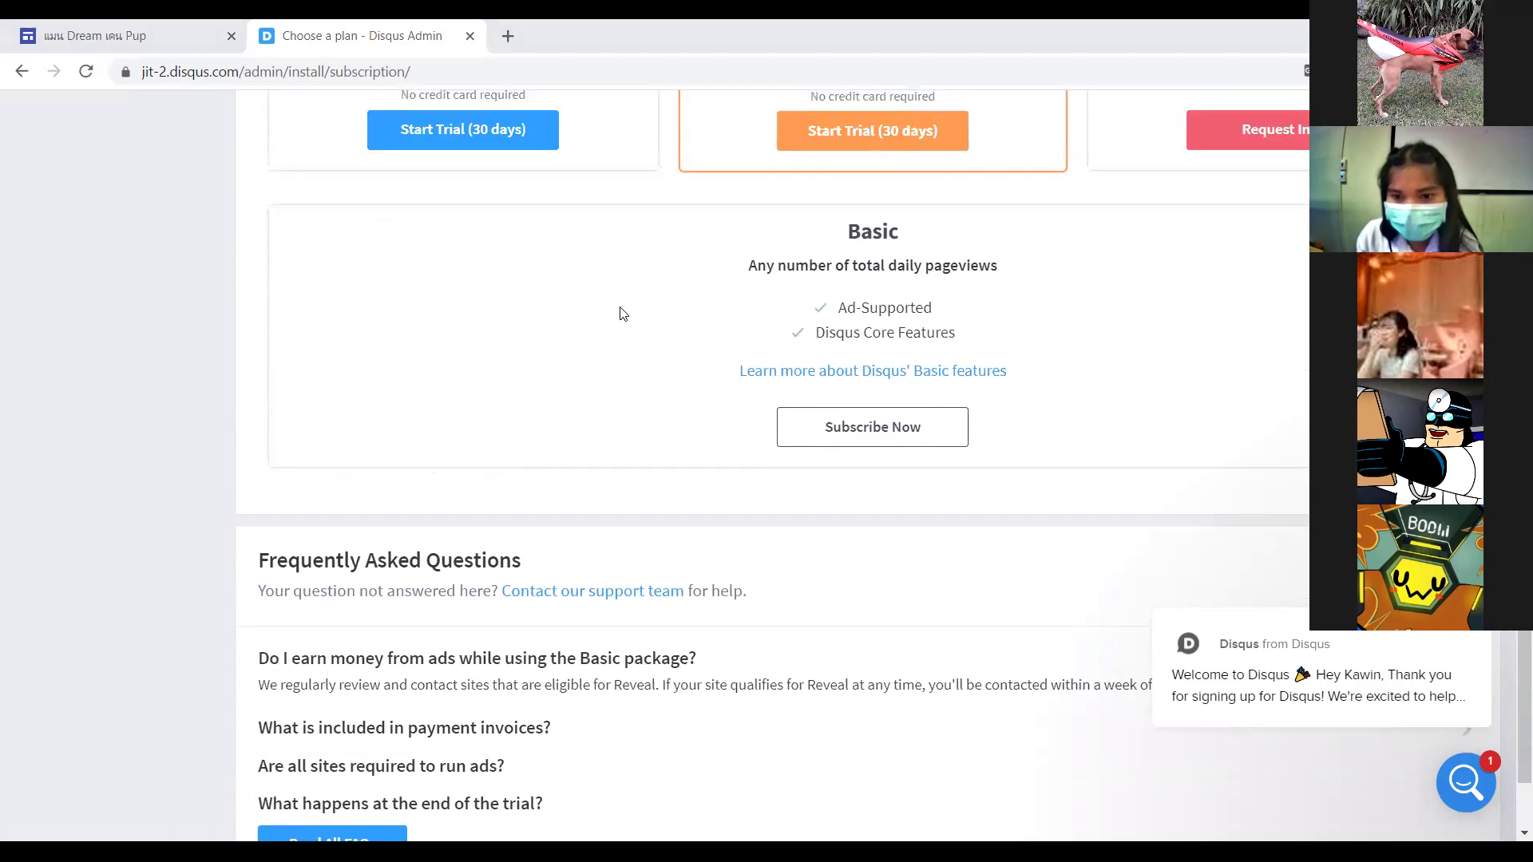
scroll(619, 316, "down", 1)
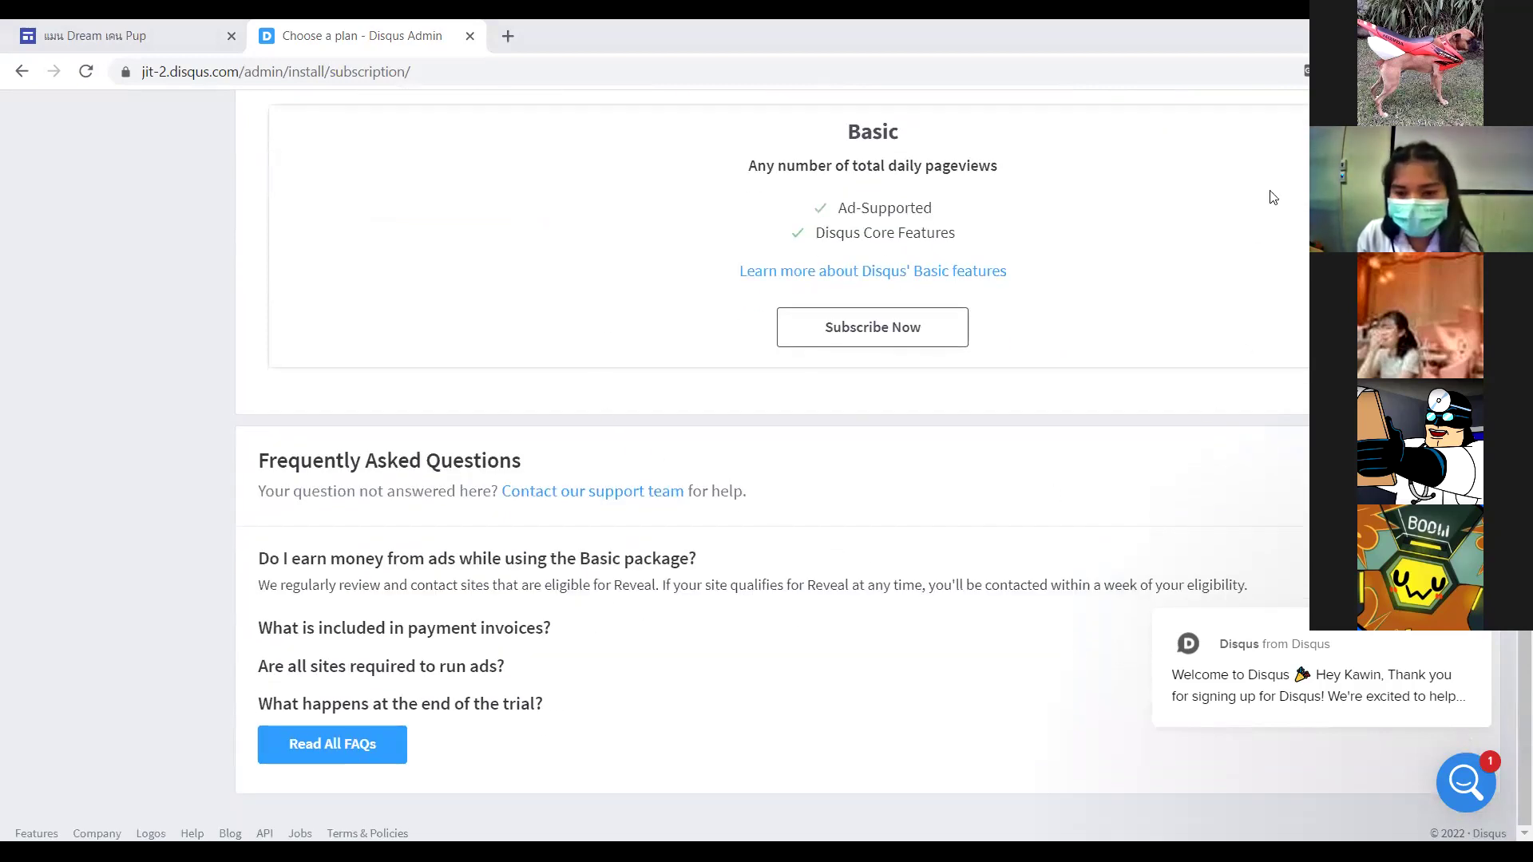
left_click(908, 329)
- Choose manual installation with Universal Code as the site platform and view its install instructions
scroll(902, 328, "up", 5)
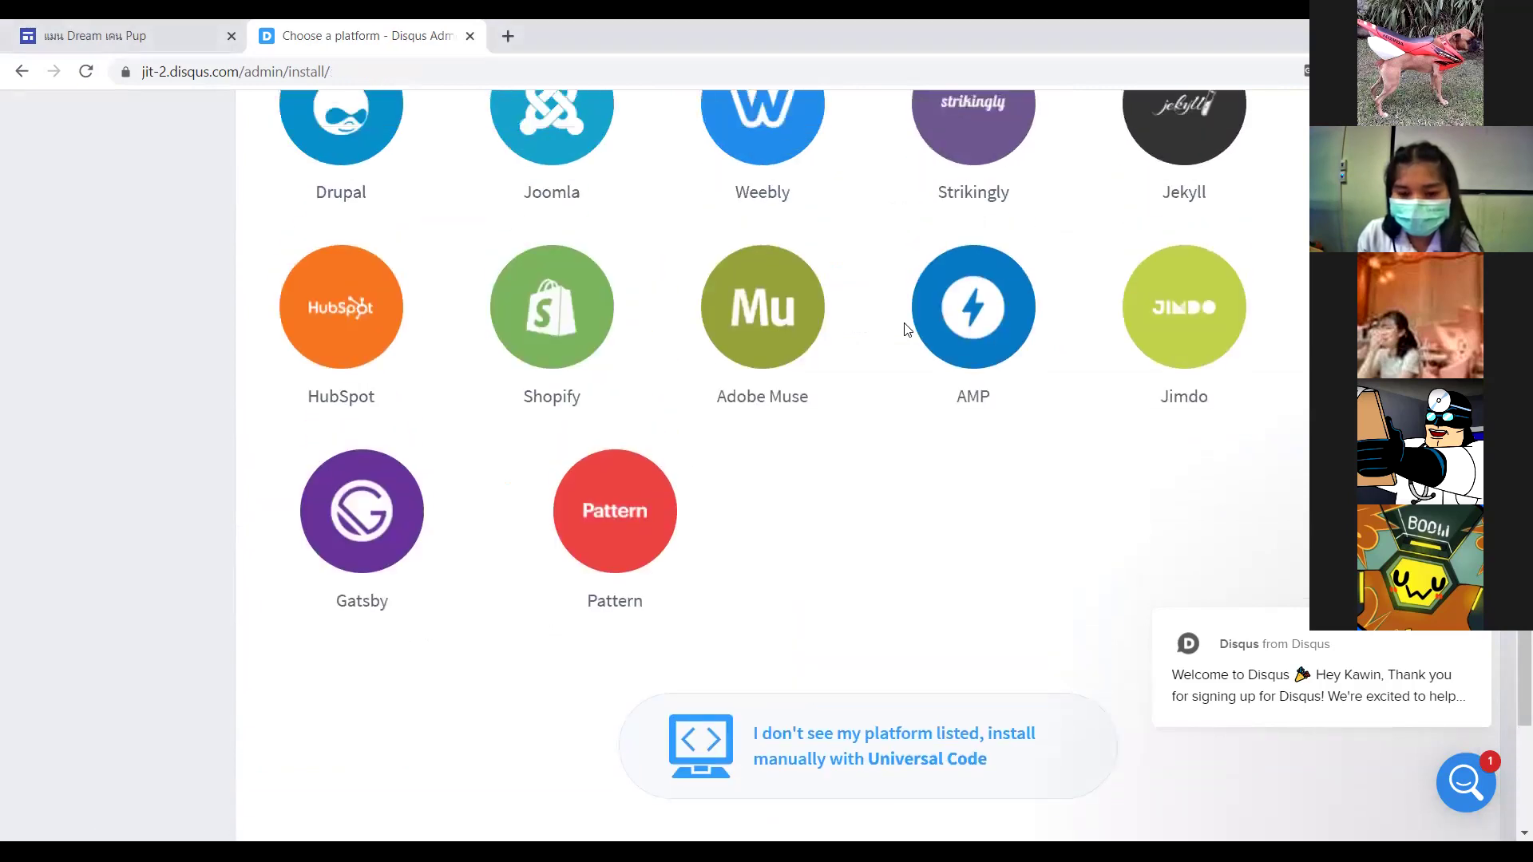
scroll(884, 313, "up", 3)
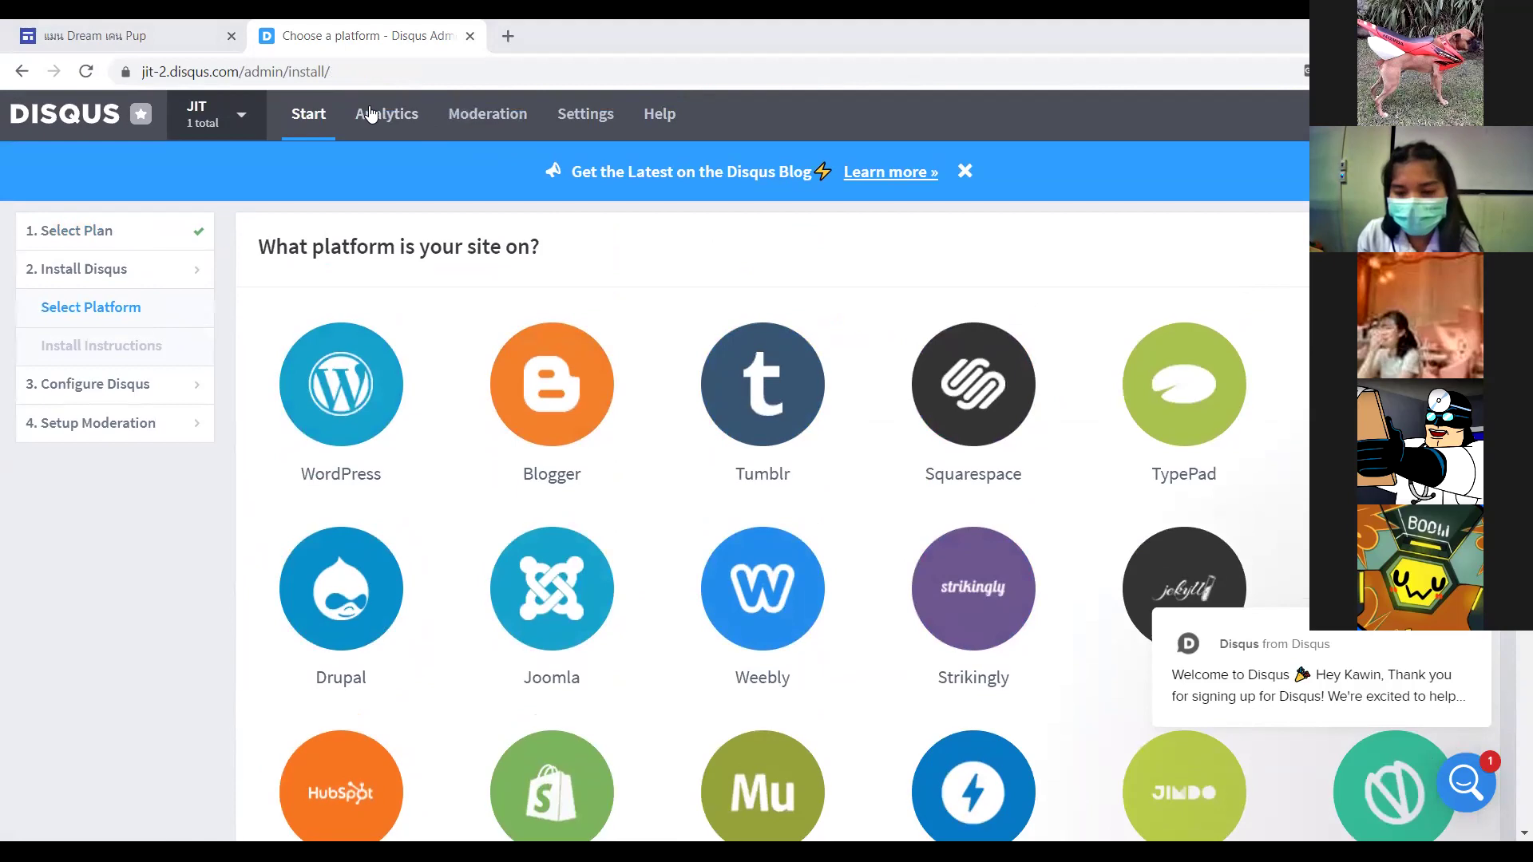
scroll(1171, 558, "down", 1)
scroll(989, 520, "down", 8)
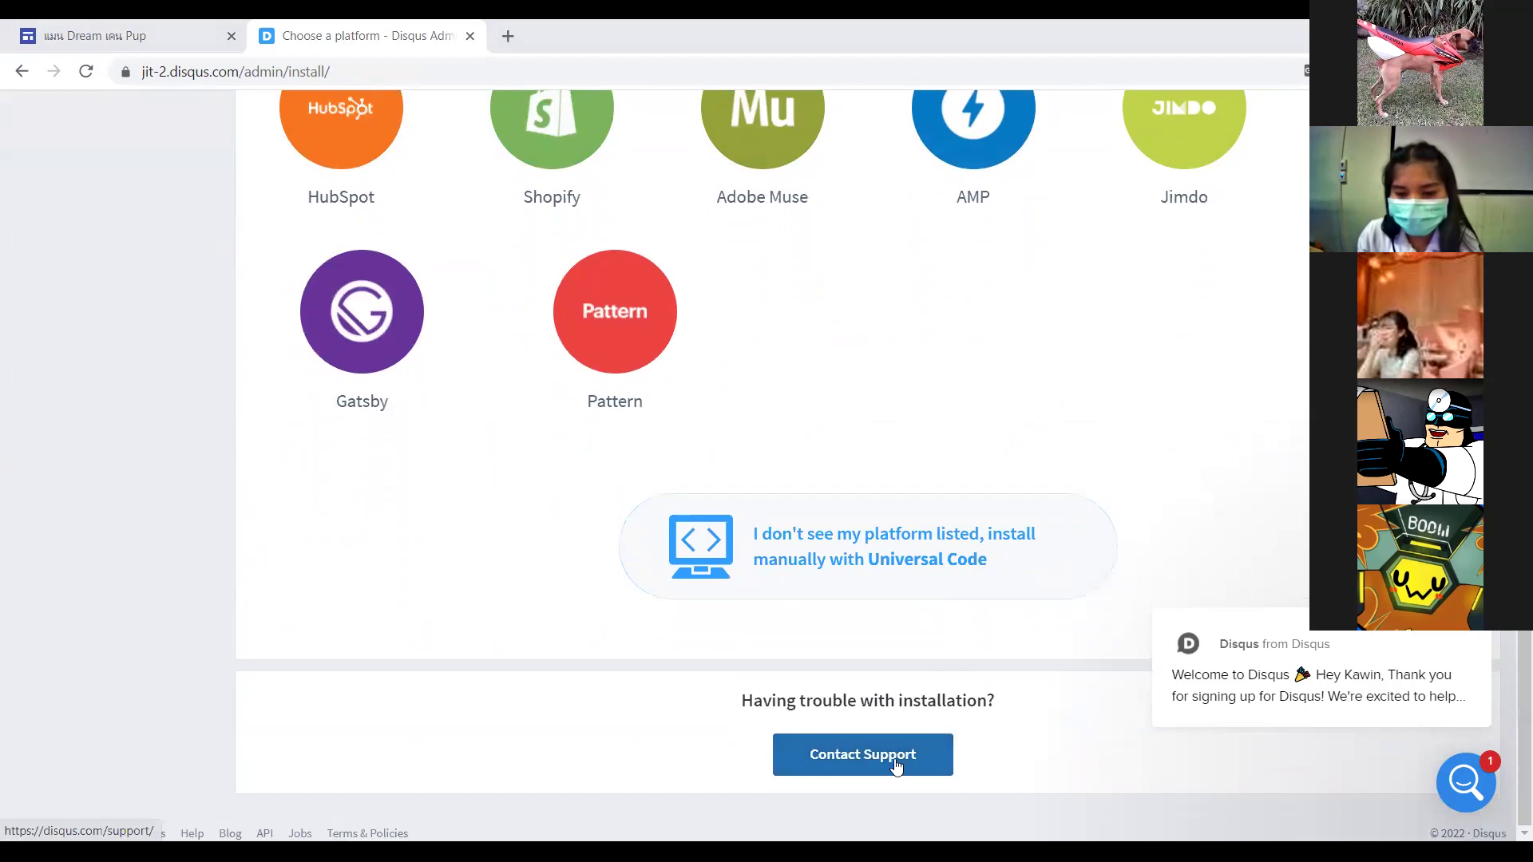
left_click(881, 554)
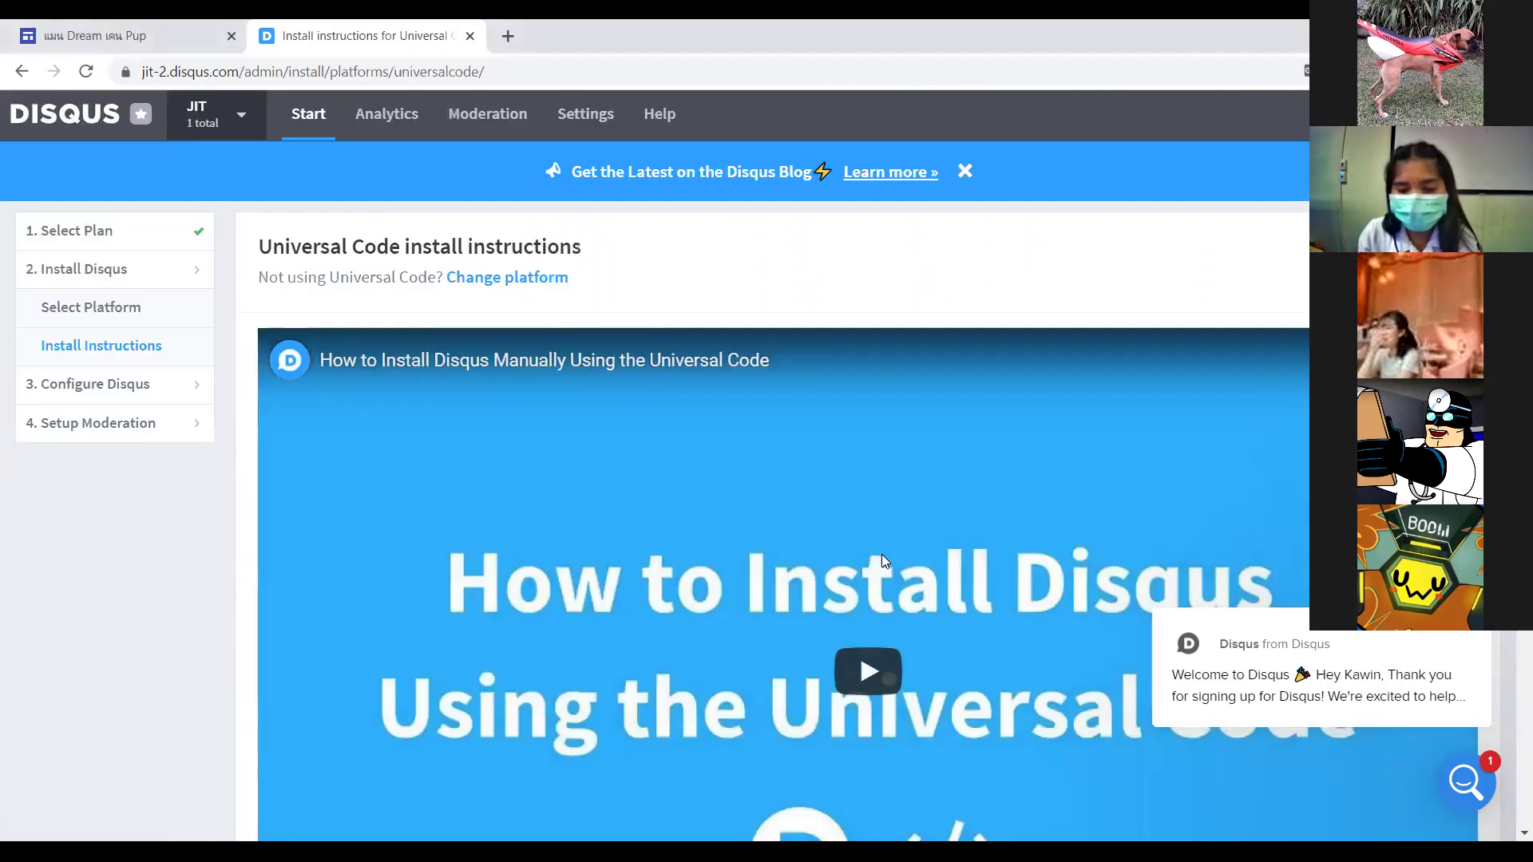
scroll(882, 543, "down", 3)
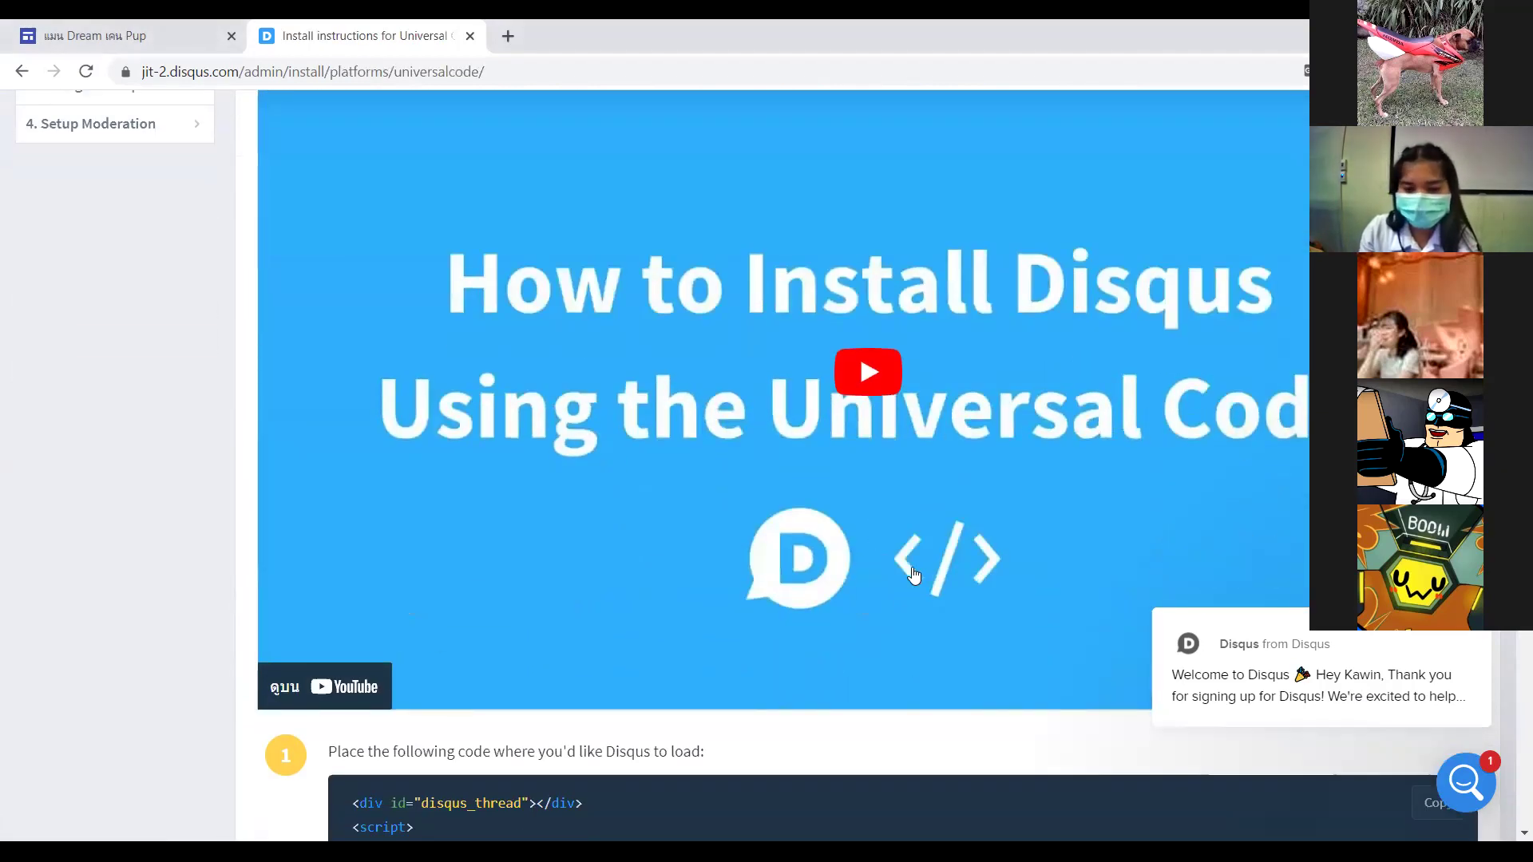
scroll(914, 575, "up", 1)
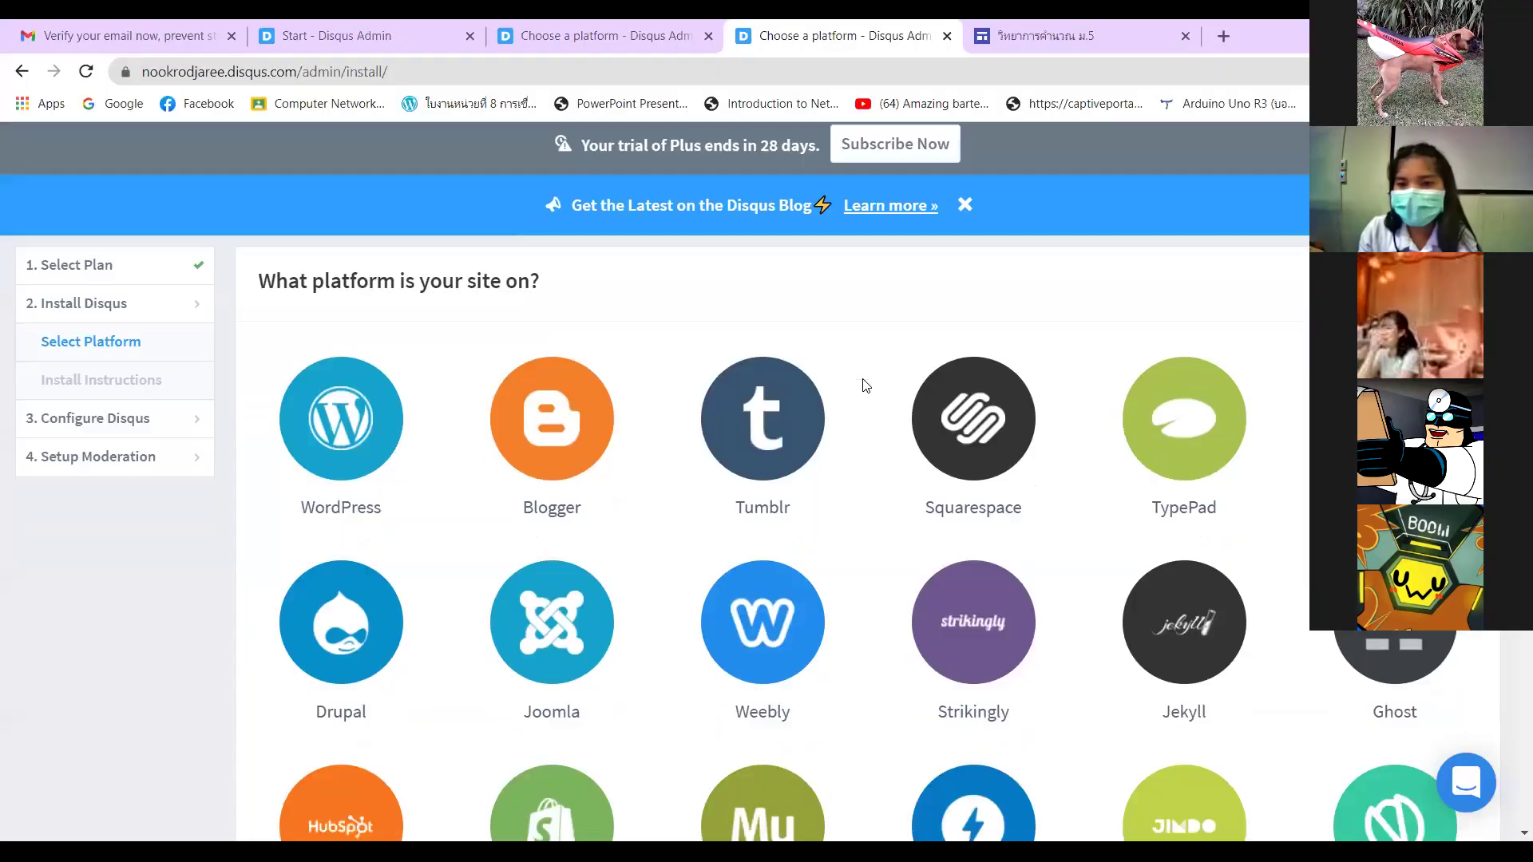
- On the site with the Plus trial, choose manual Universal Code installation and bring up the embed code in instruction 1
scroll(866, 386, "down", 8)
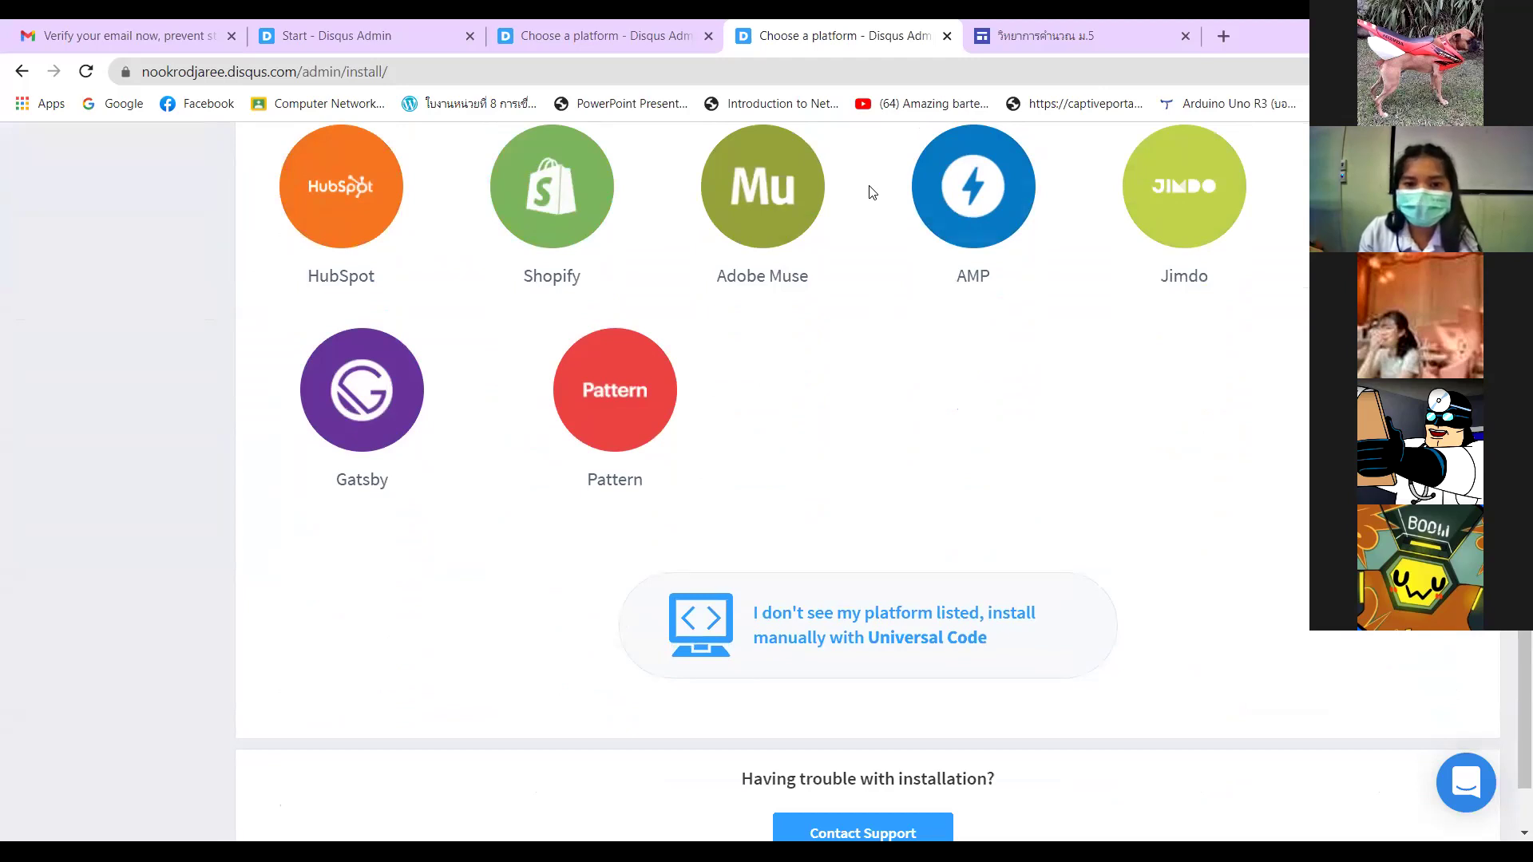
left_click_drag(600, 531, 1159, 709)
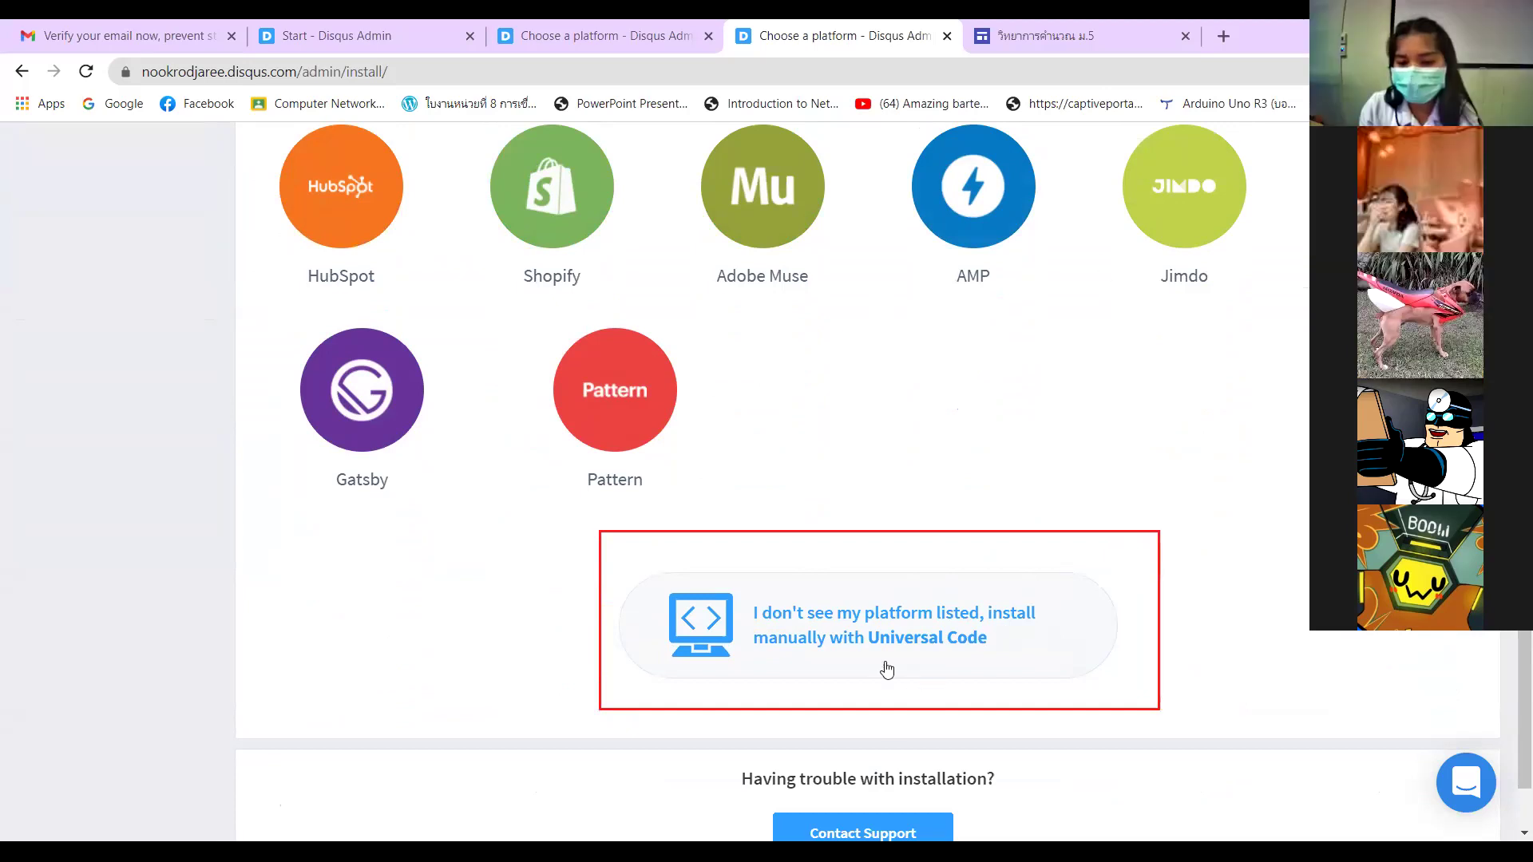
left_click(851, 622)
scroll(830, 542, "down", 6)
scroll(830, 542, "down", 5)
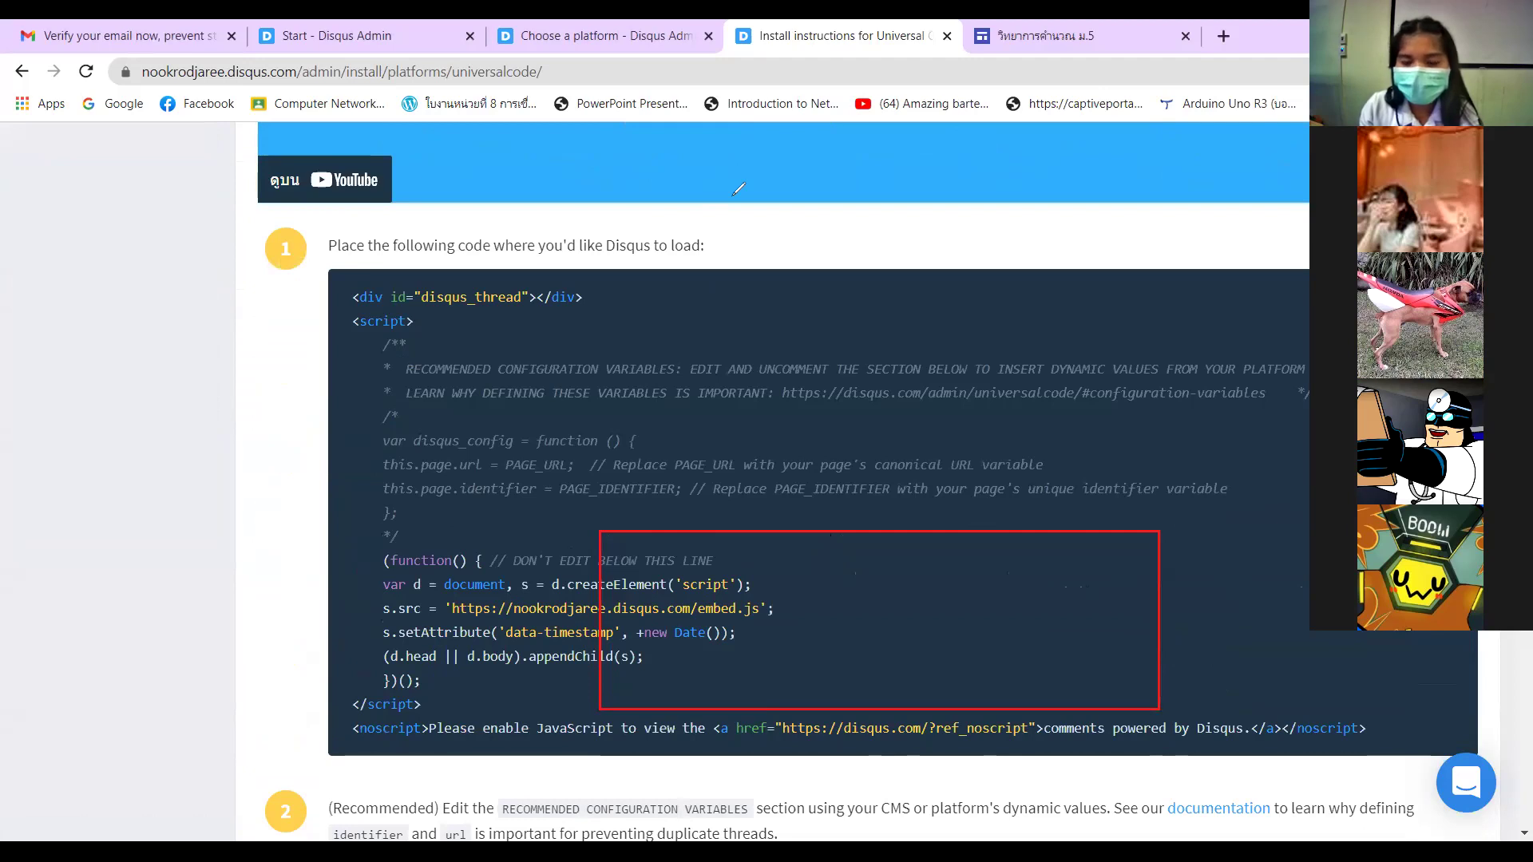
left_click(896, 530)
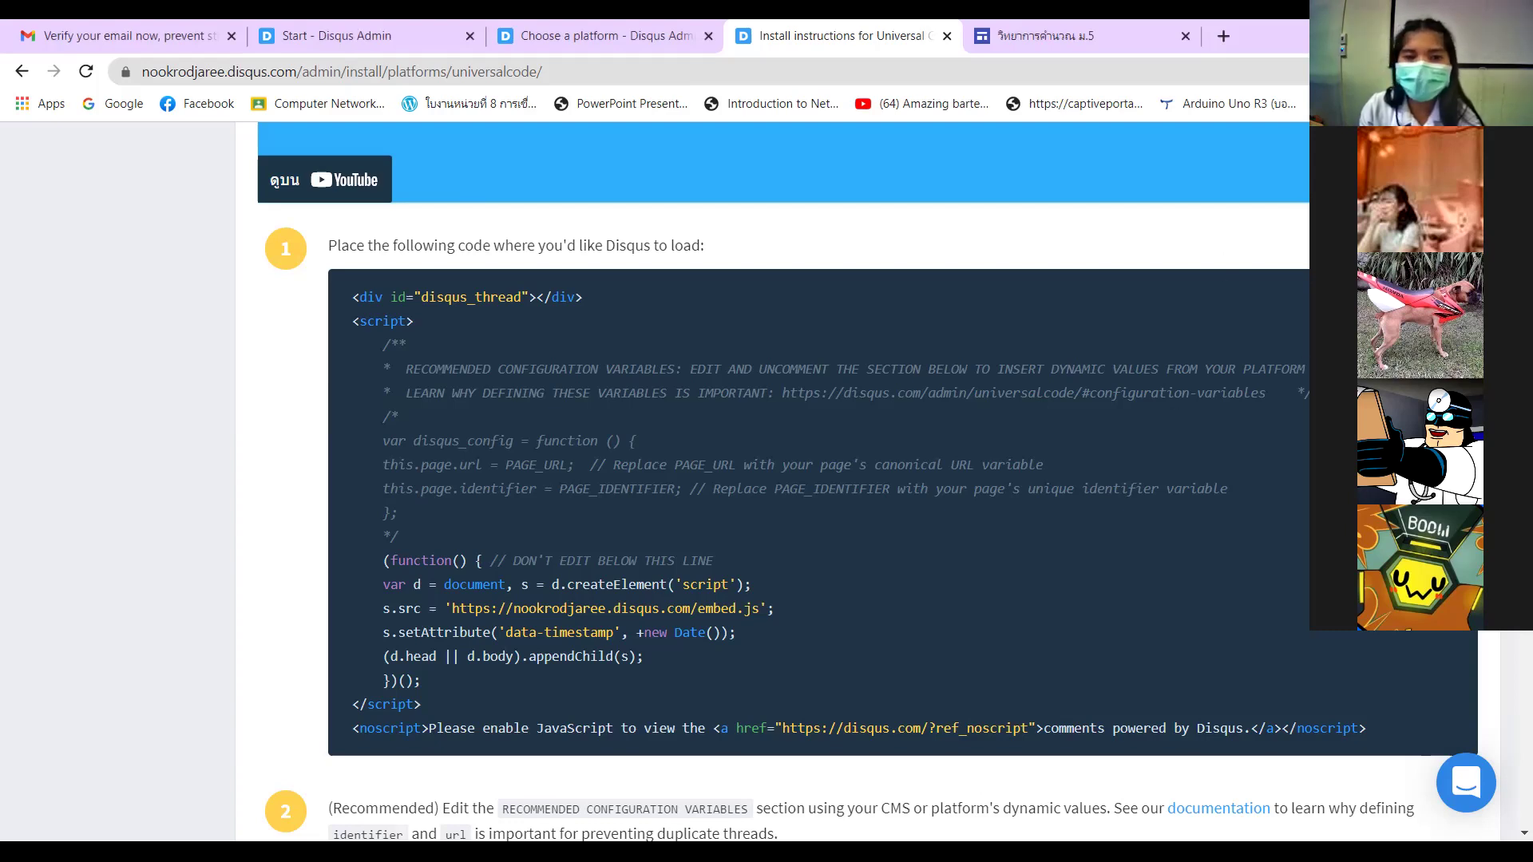
- Switch to Google Sites and open the รีวิว page of the ขายของ website for editing
left_click(1052, 39)
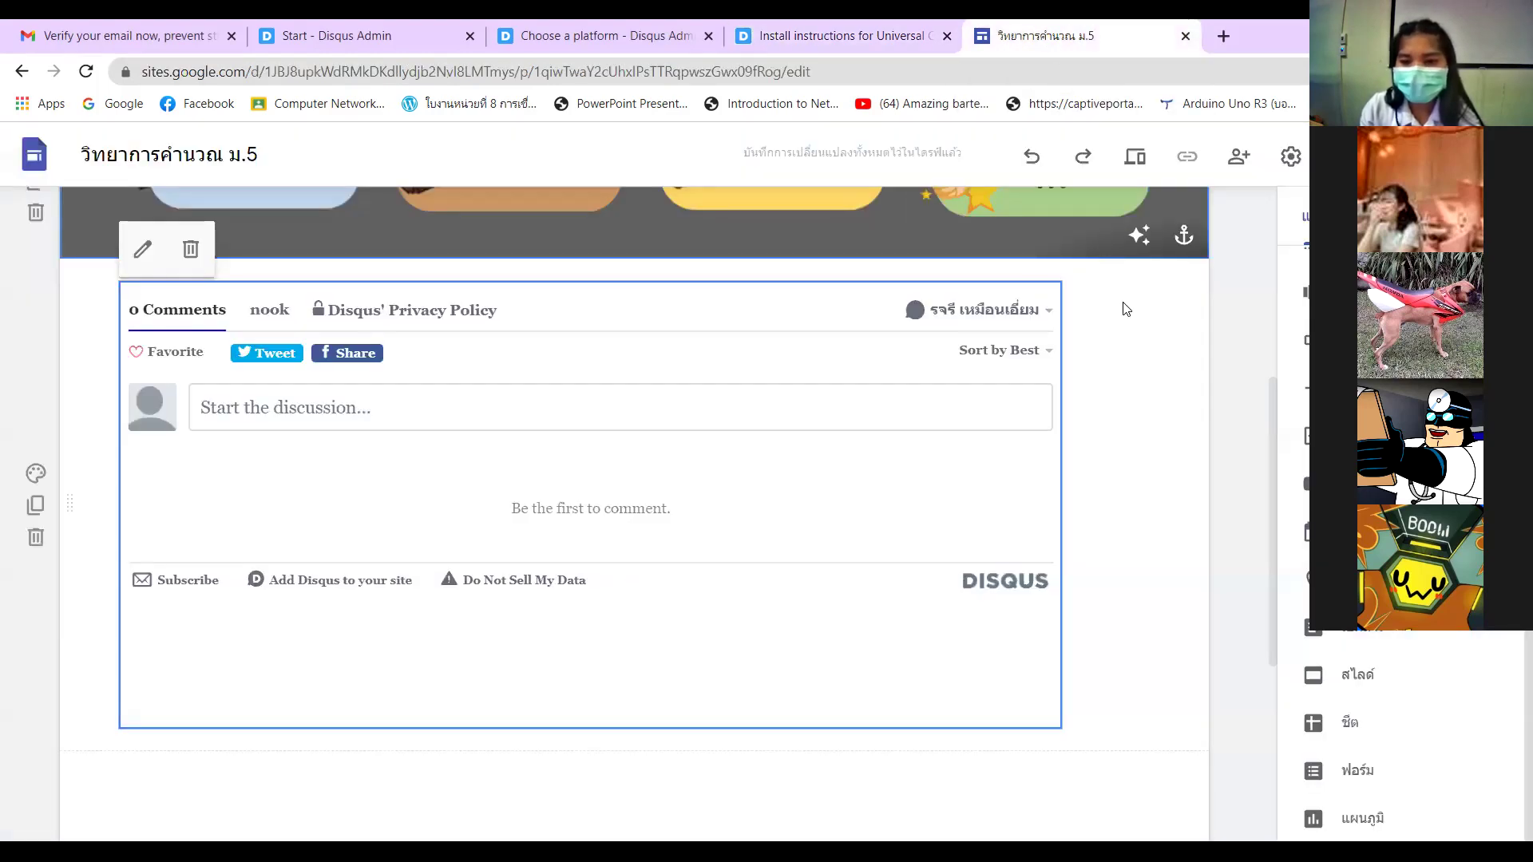
left_click(86, 71)
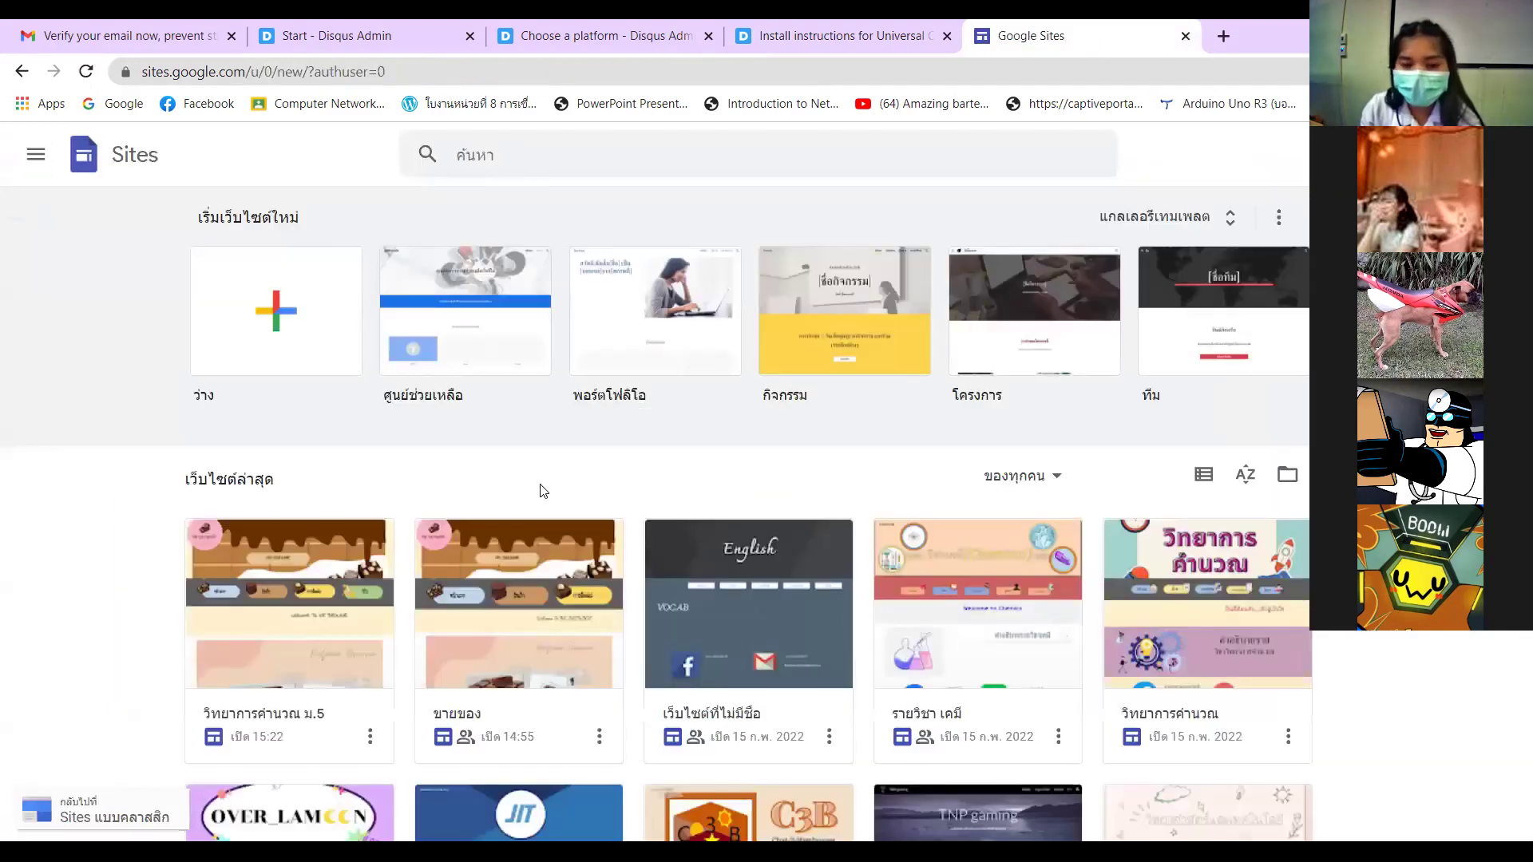
scroll(540, 490, "down", 1)
left_click(510, 534)
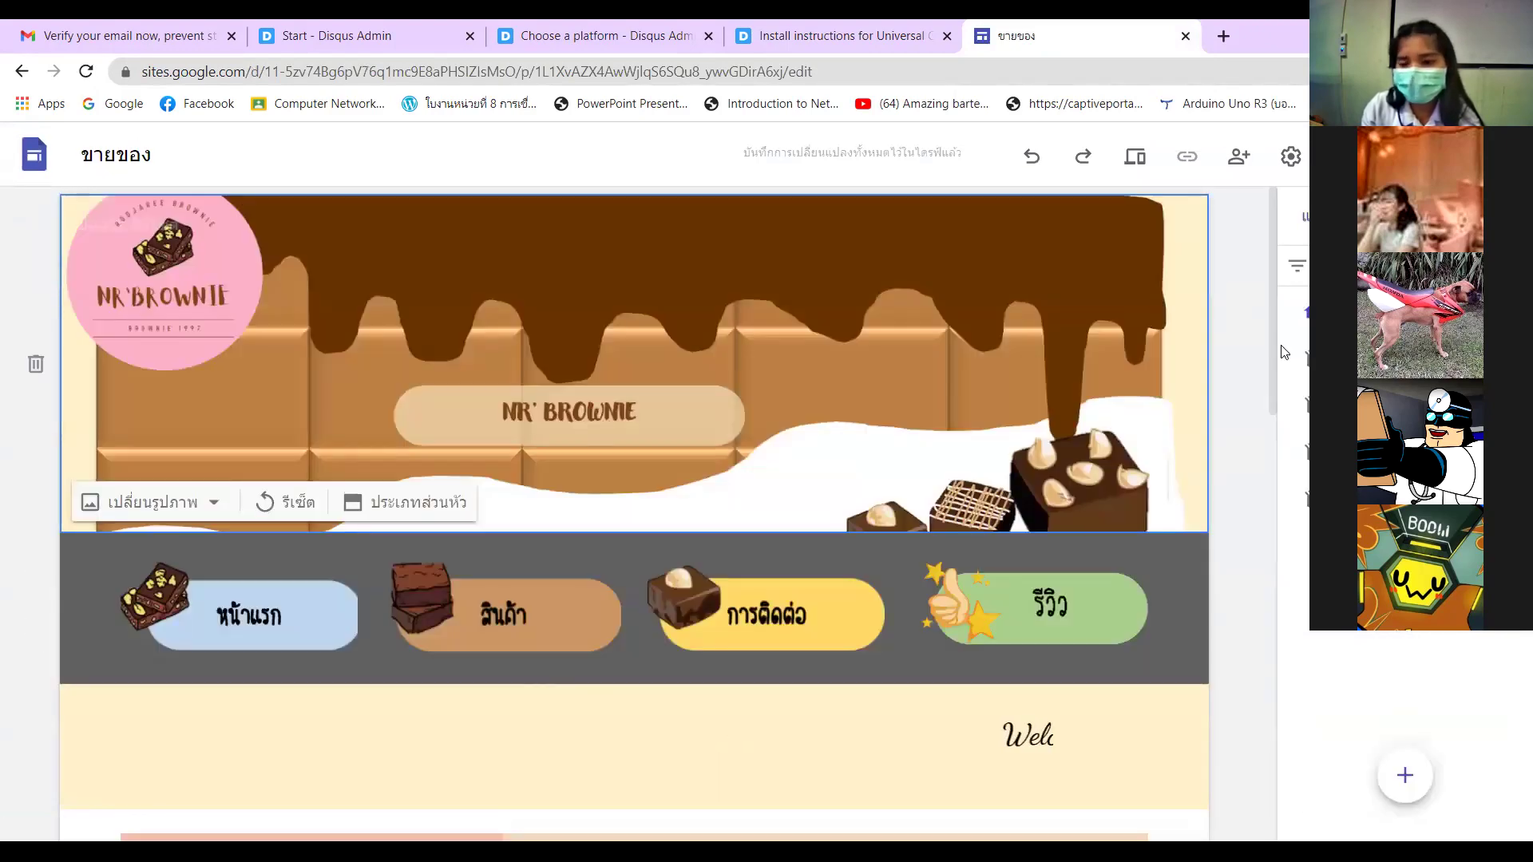
left_click(1293, 357)
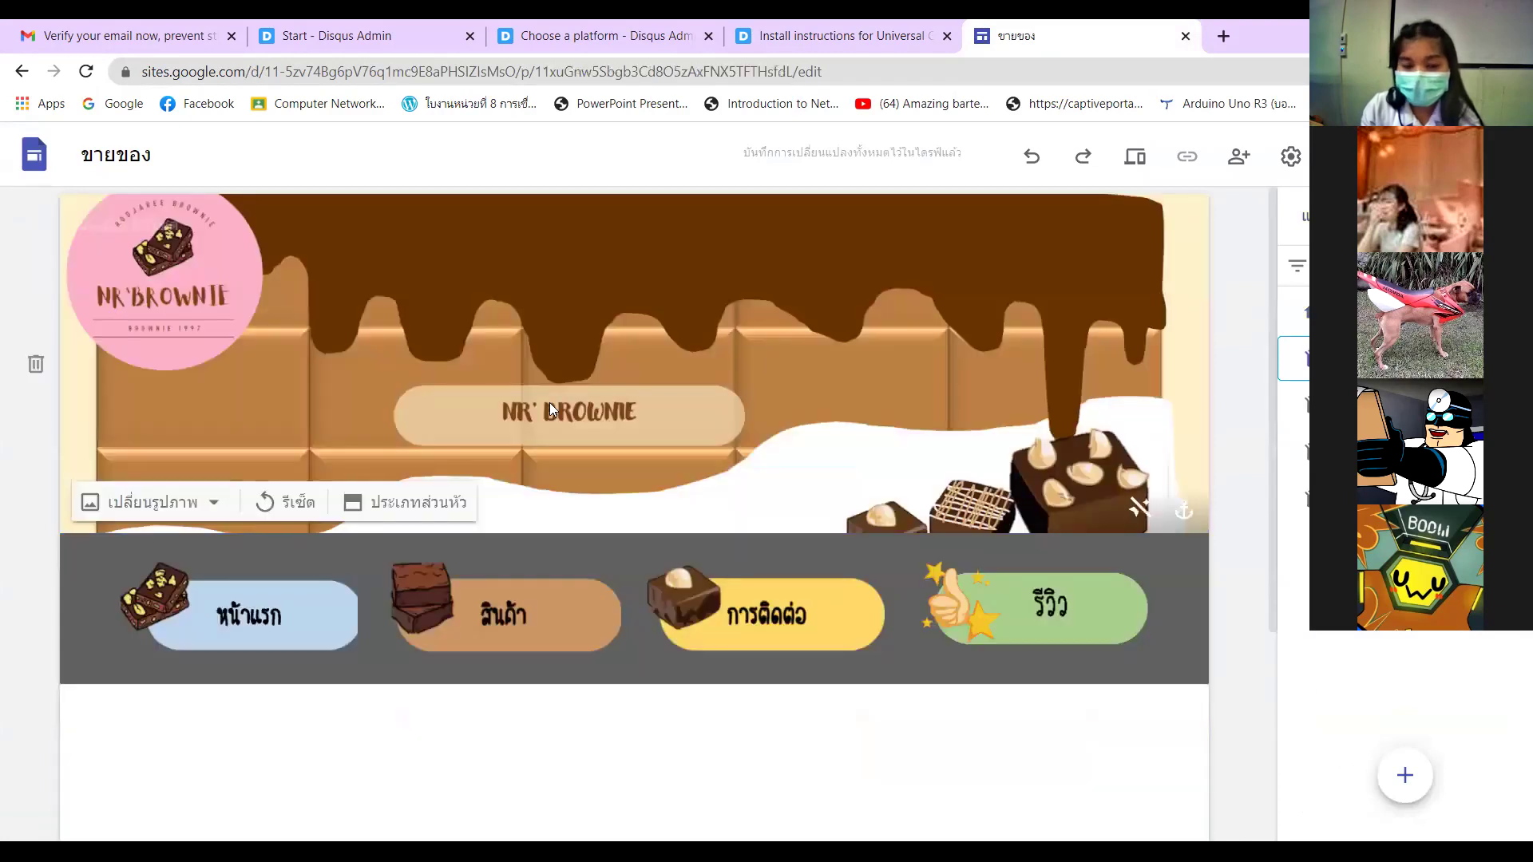
- Add a web embed in the blank area below the page's navigation banner and paste the Disqus Universal Code as embed code
scroll(558, 403, "down", 3)
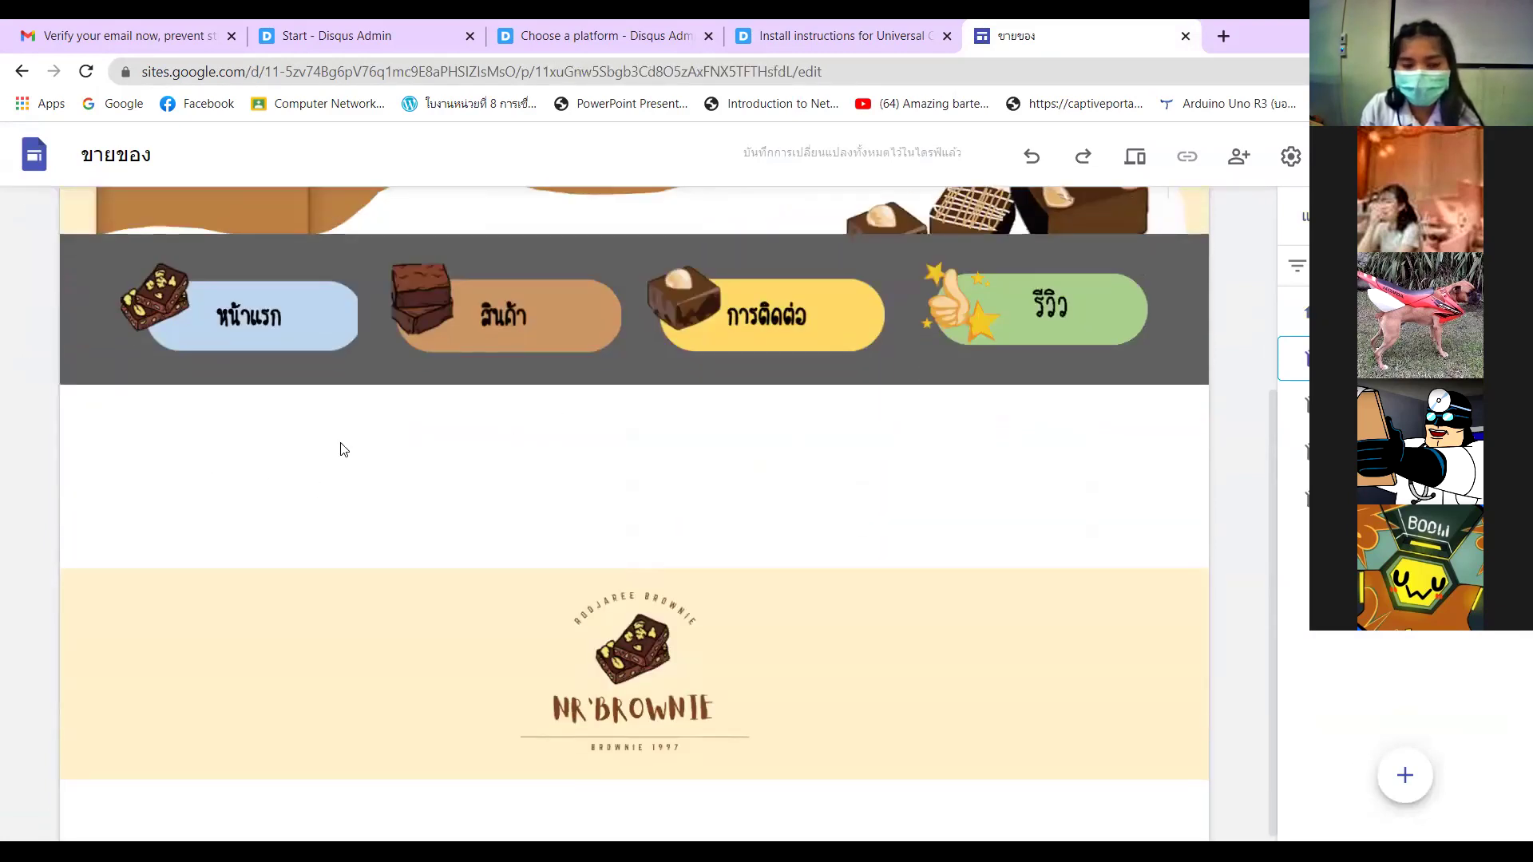
double_click(307, 437)
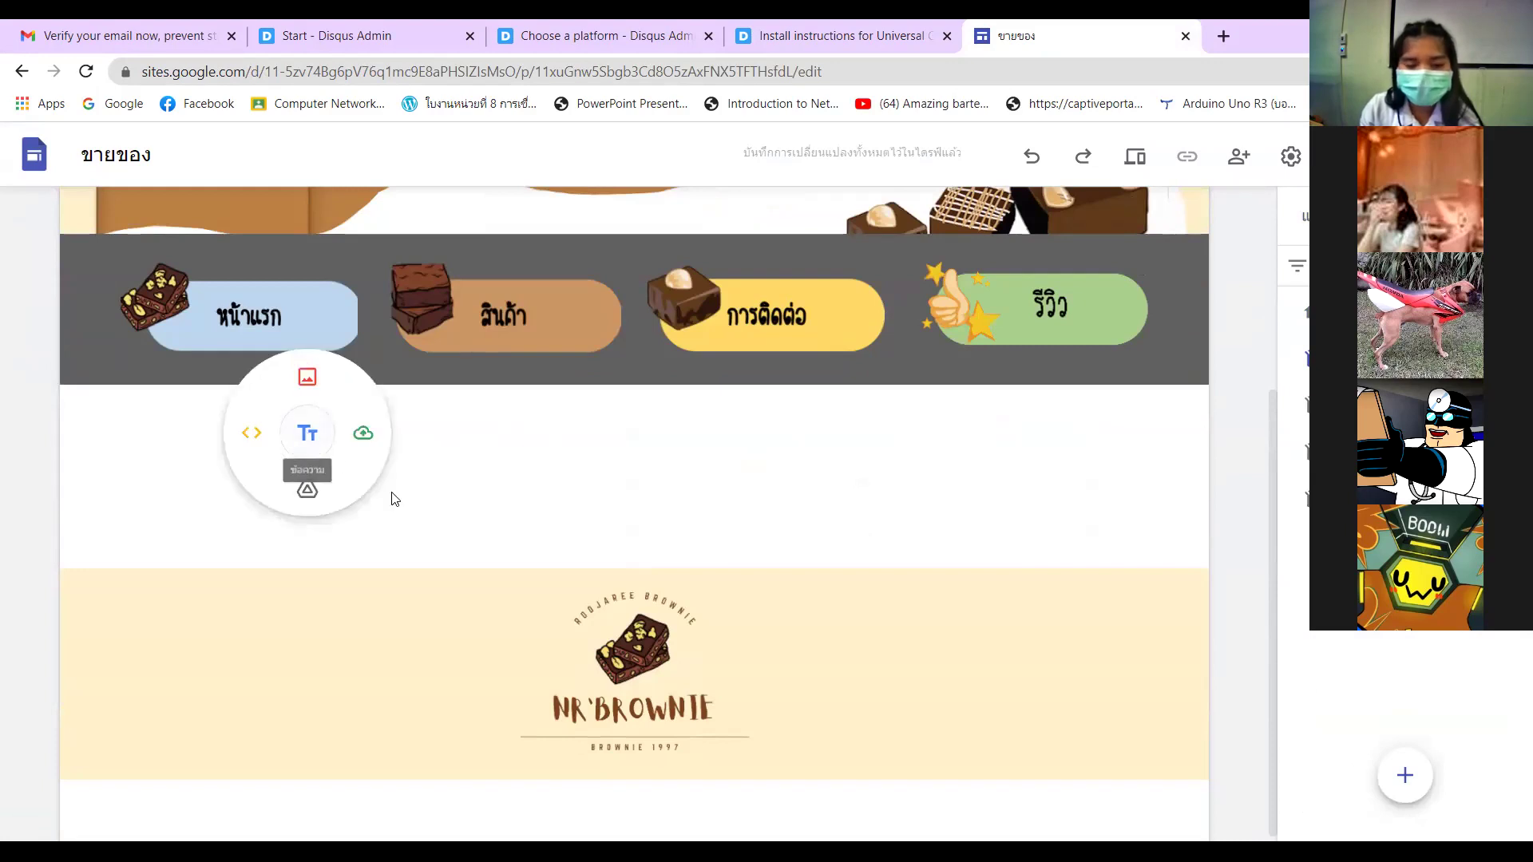
left_click(252, 435)
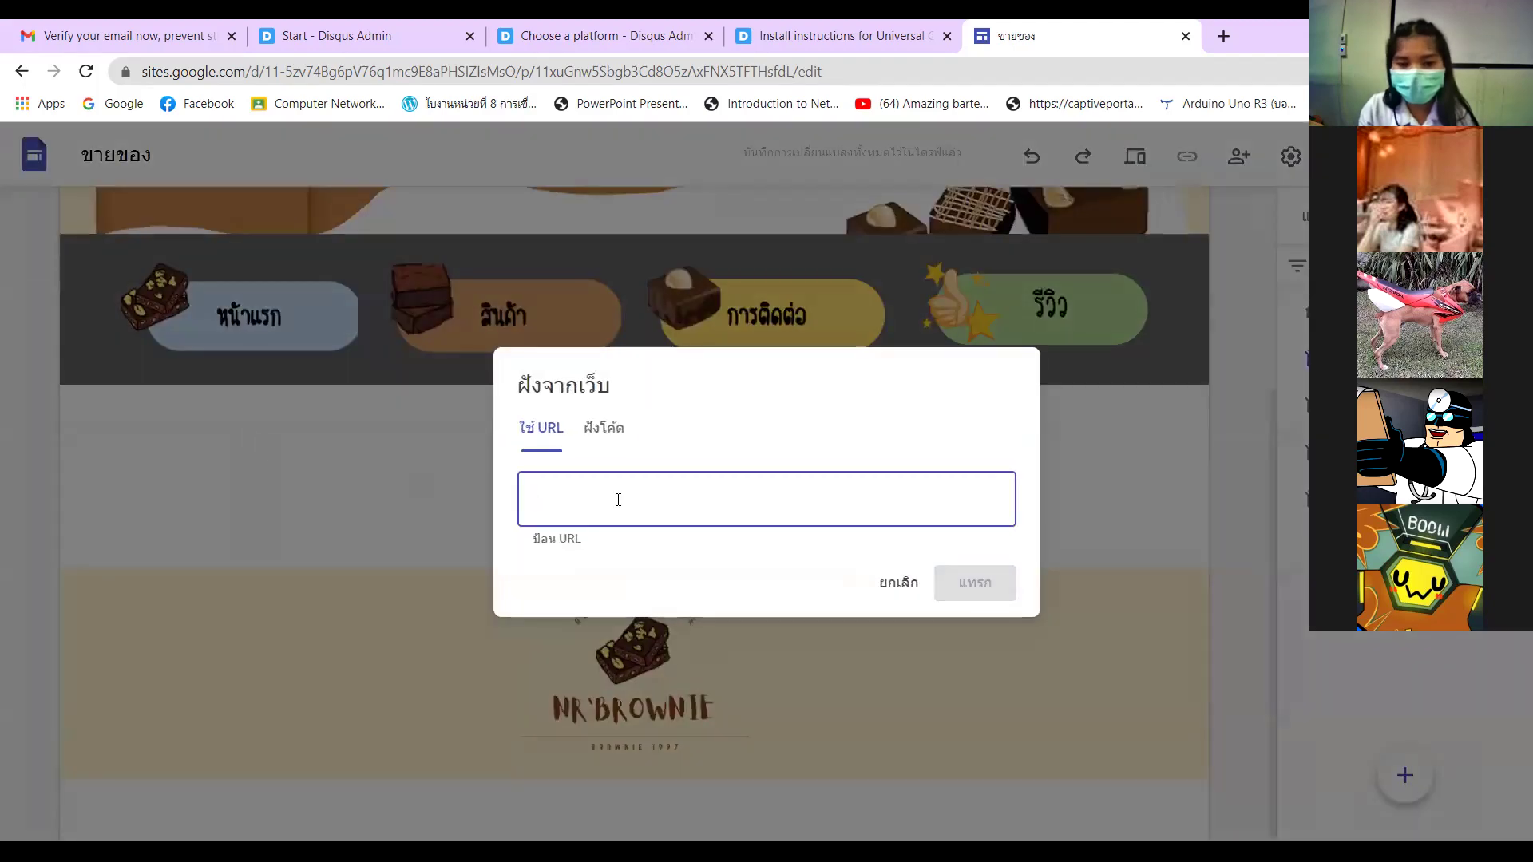
left_click(605, 431)
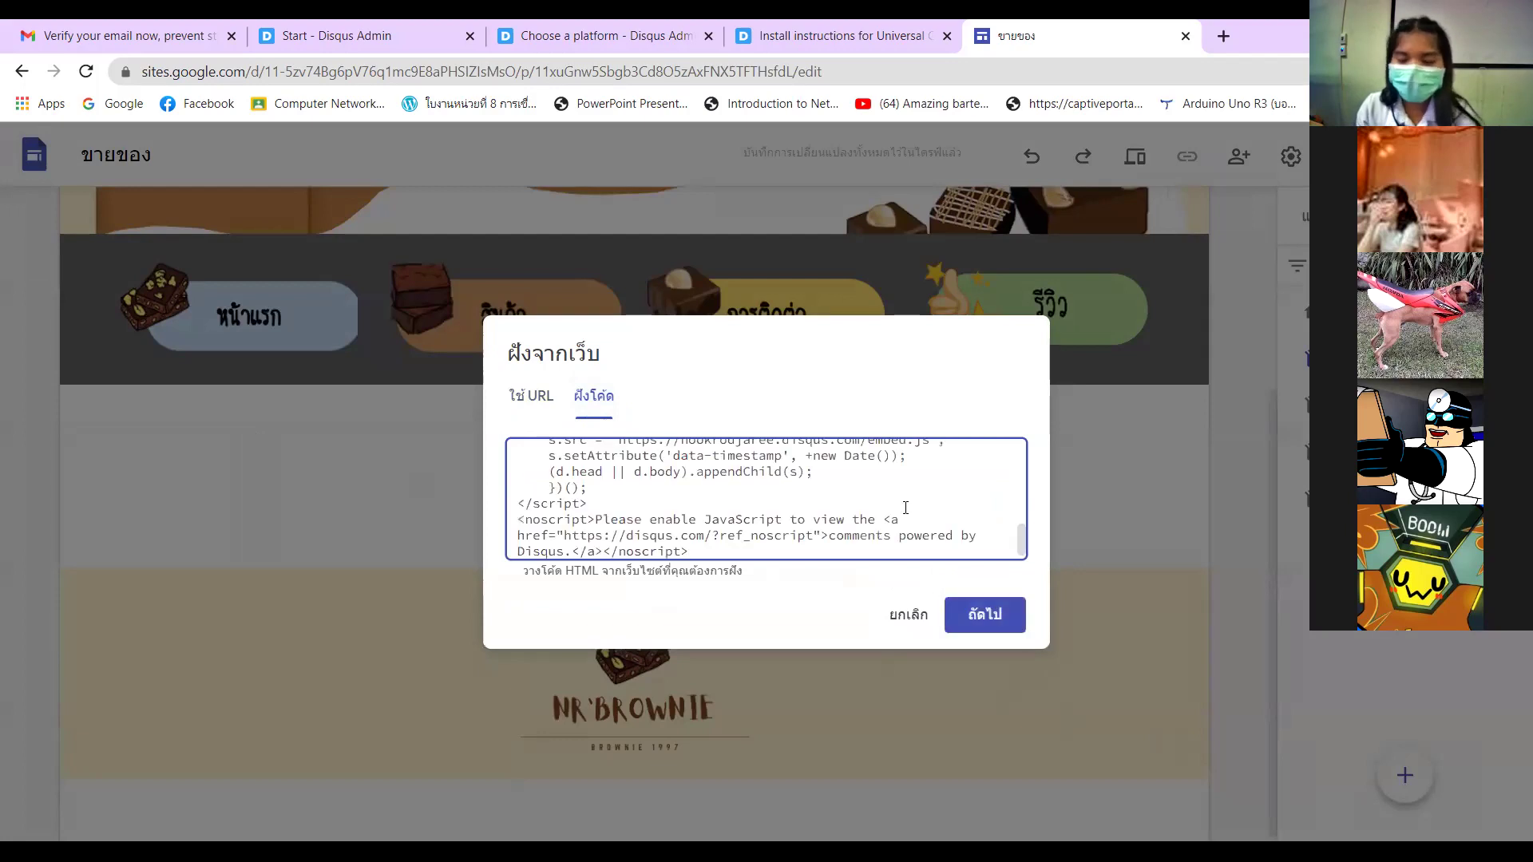
- In the pasted code's disqus_config section, replace the PAGE_URL placeholder with the copied address of the รีวิว page
scroll(812, 488, "up", 10)
scroll(813, 488, "up", 2)
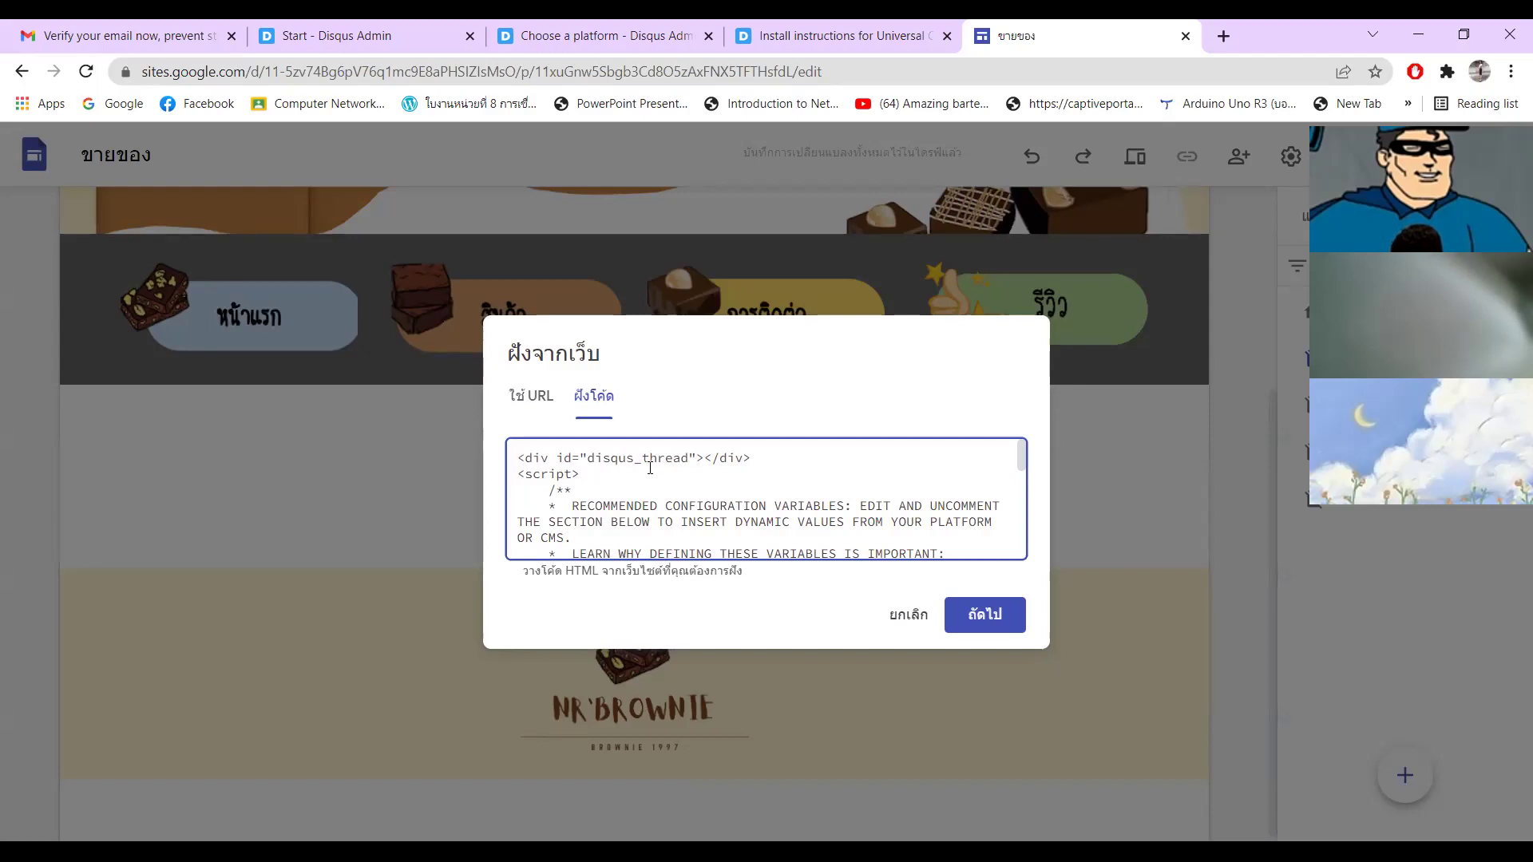
scroll(650, 468, "down", 2)
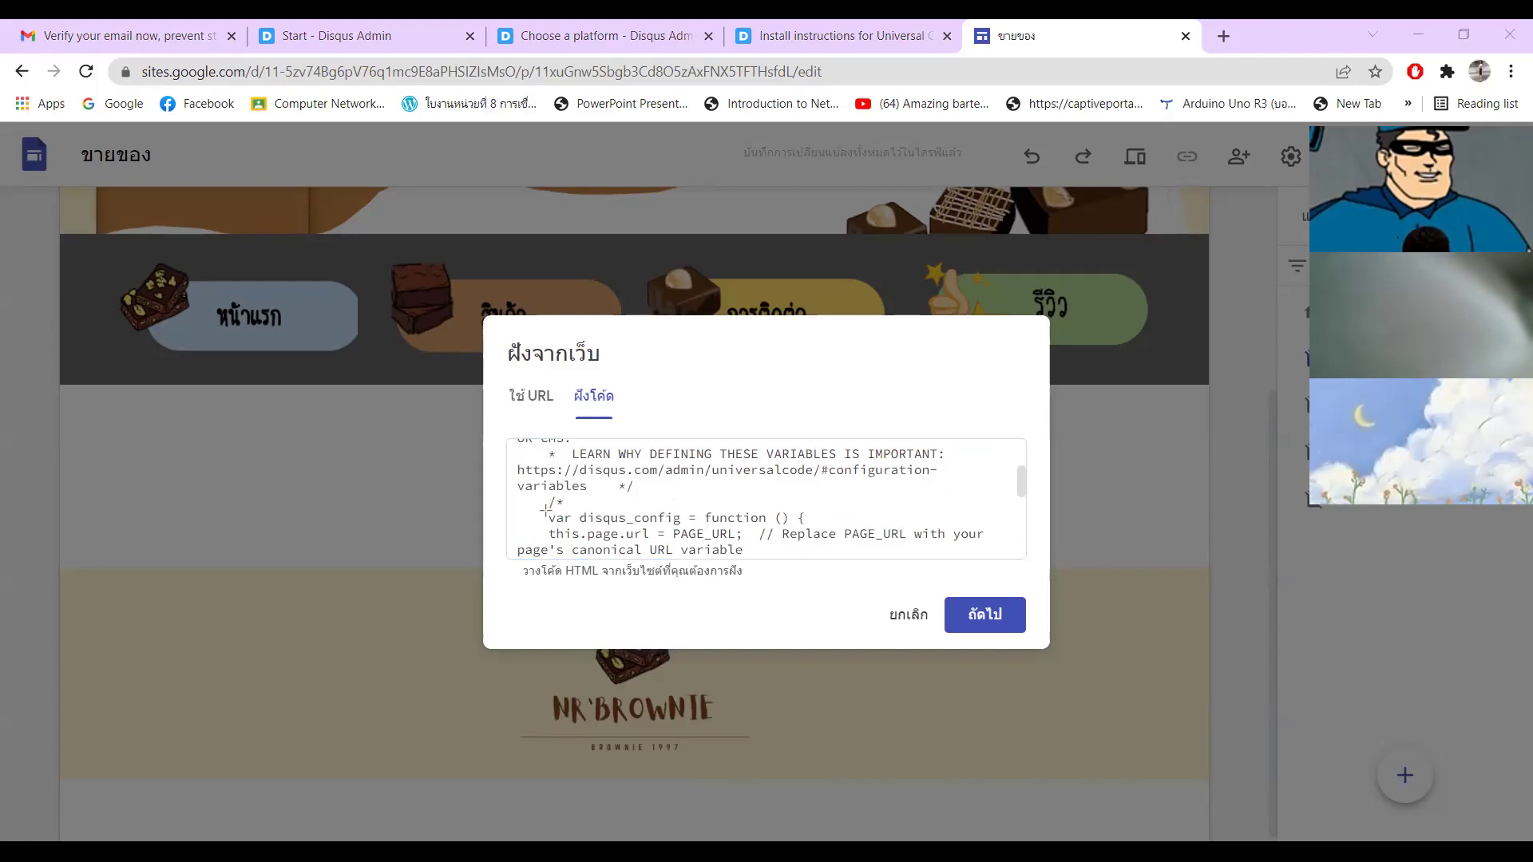
mouse_move(546, 509)
left_mouse_down()
mouse_move(653, 527)
mouse_move(828, 519)
left_mouse_up()
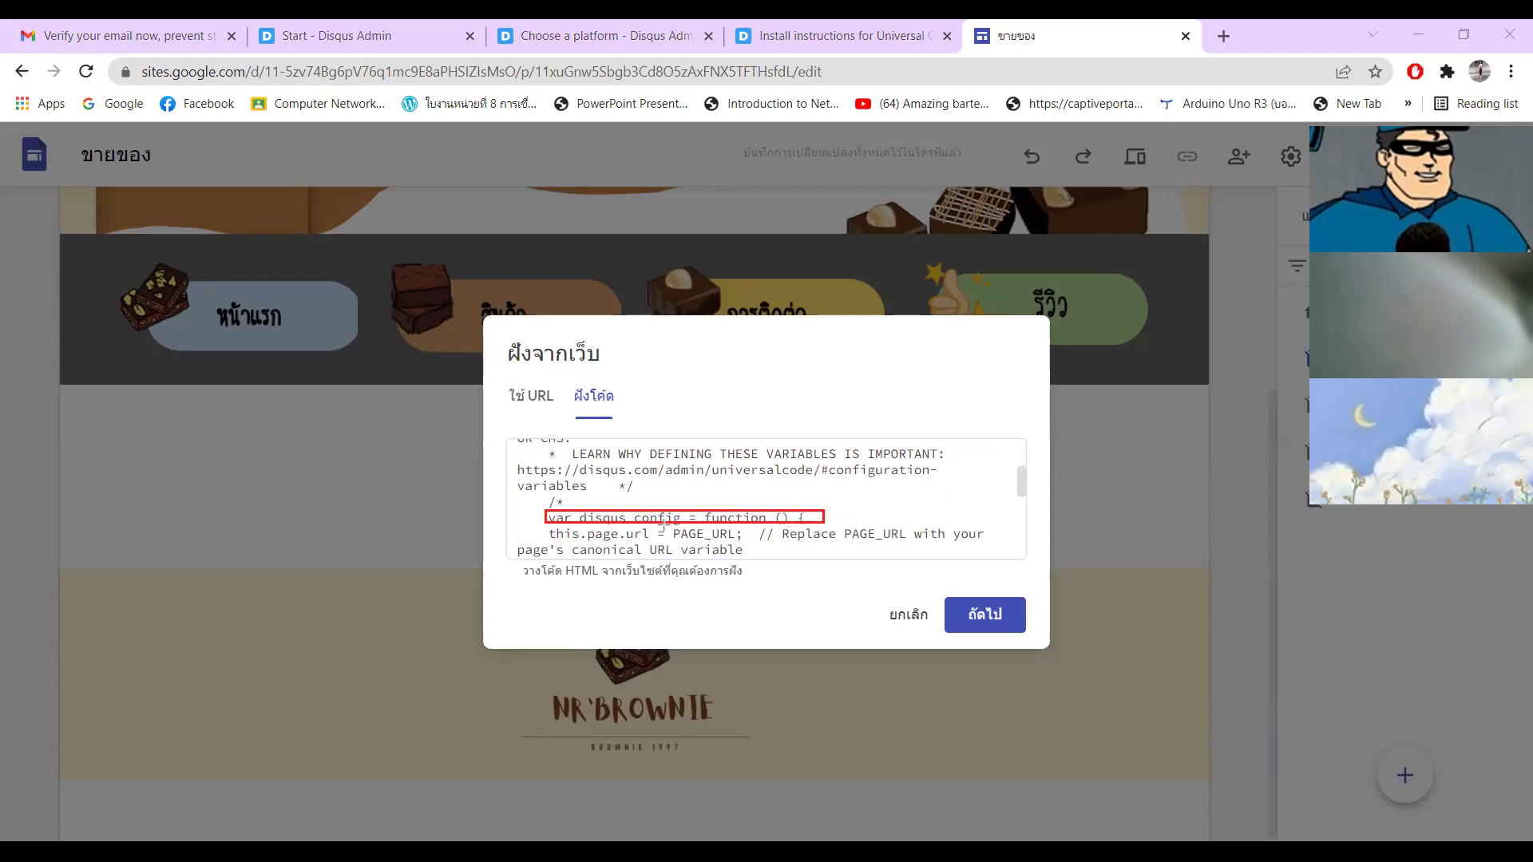
left_click_drag(663, 526, 739, 546)
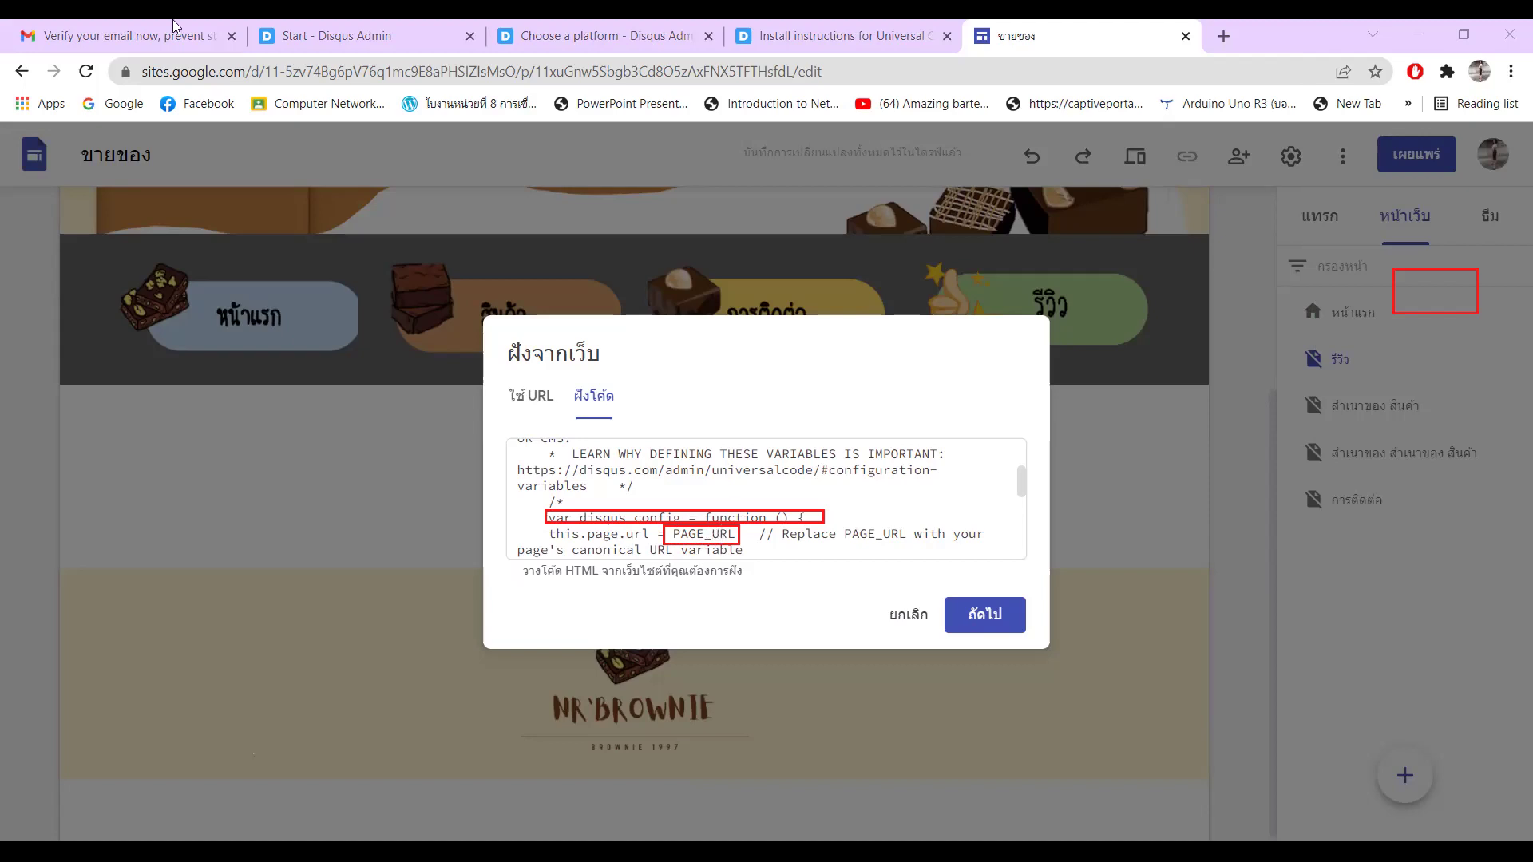
left_click(141, 60)
key("ctrl+c")
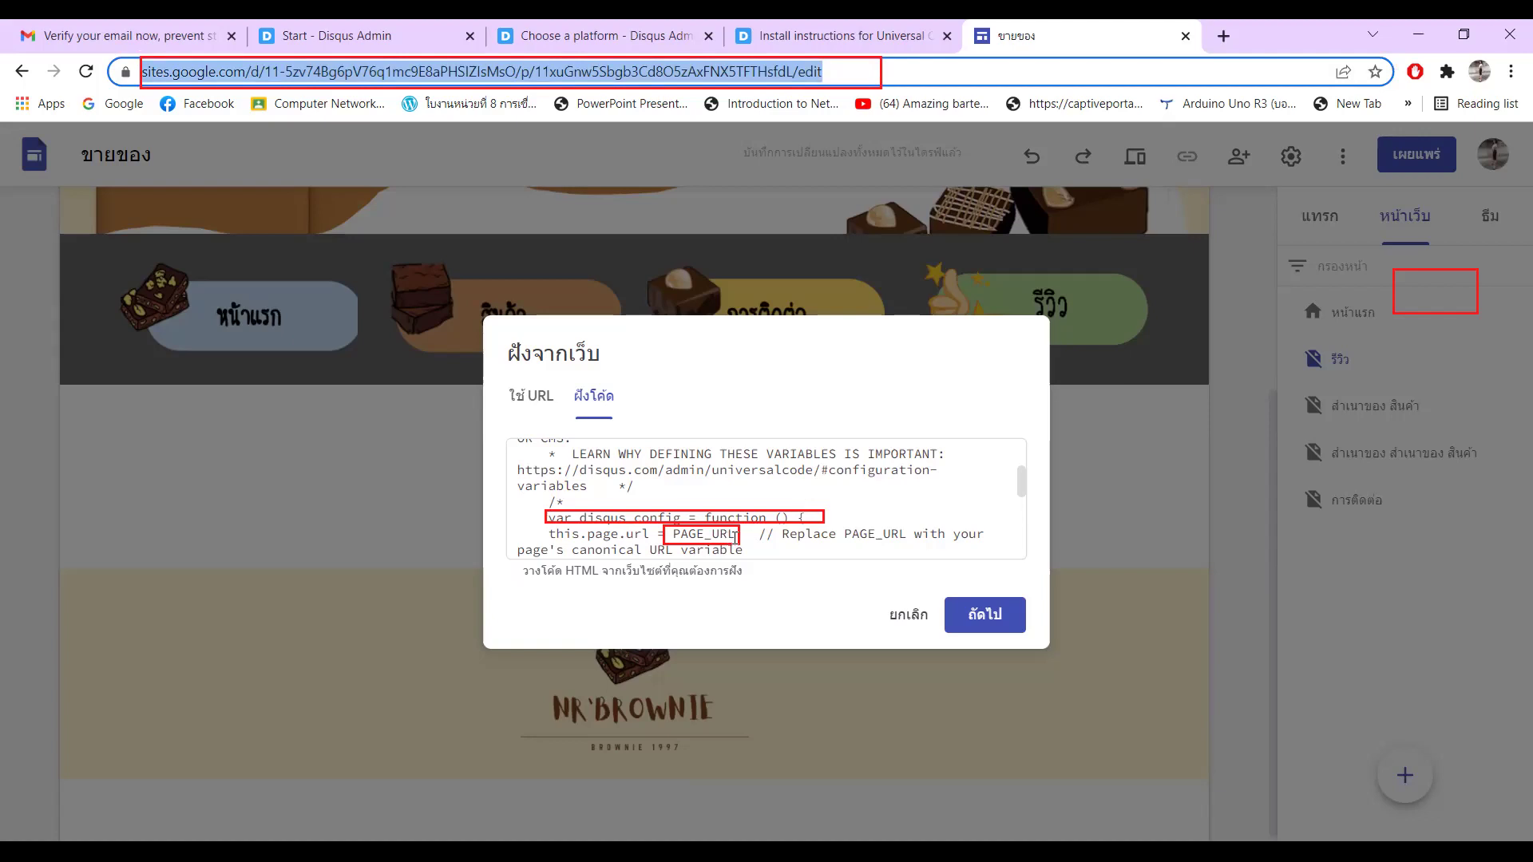
left_click_drag(734, 538, 677, 536)
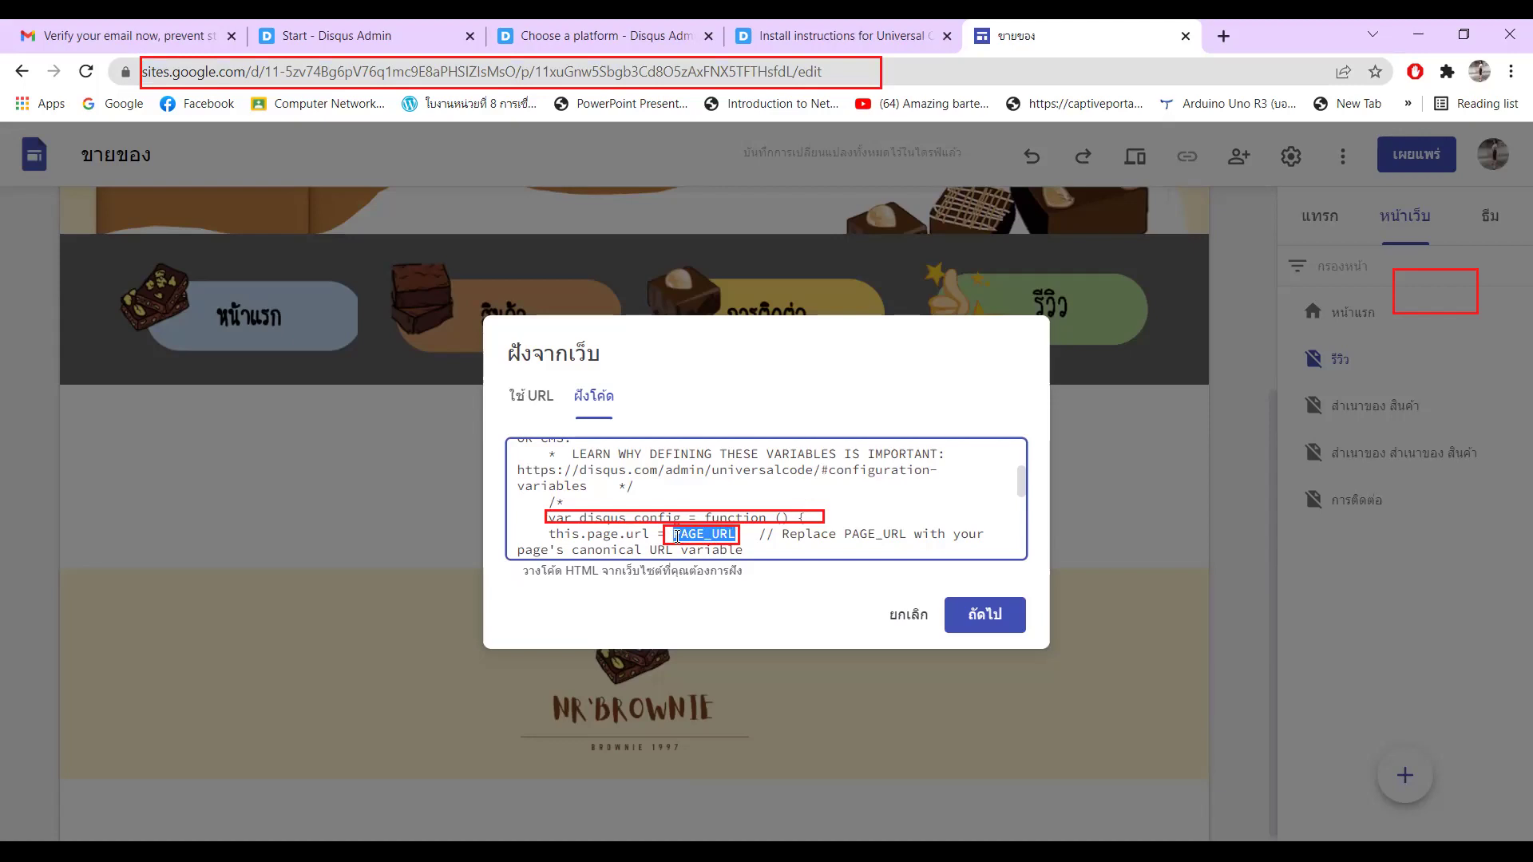
key("BackSpace")
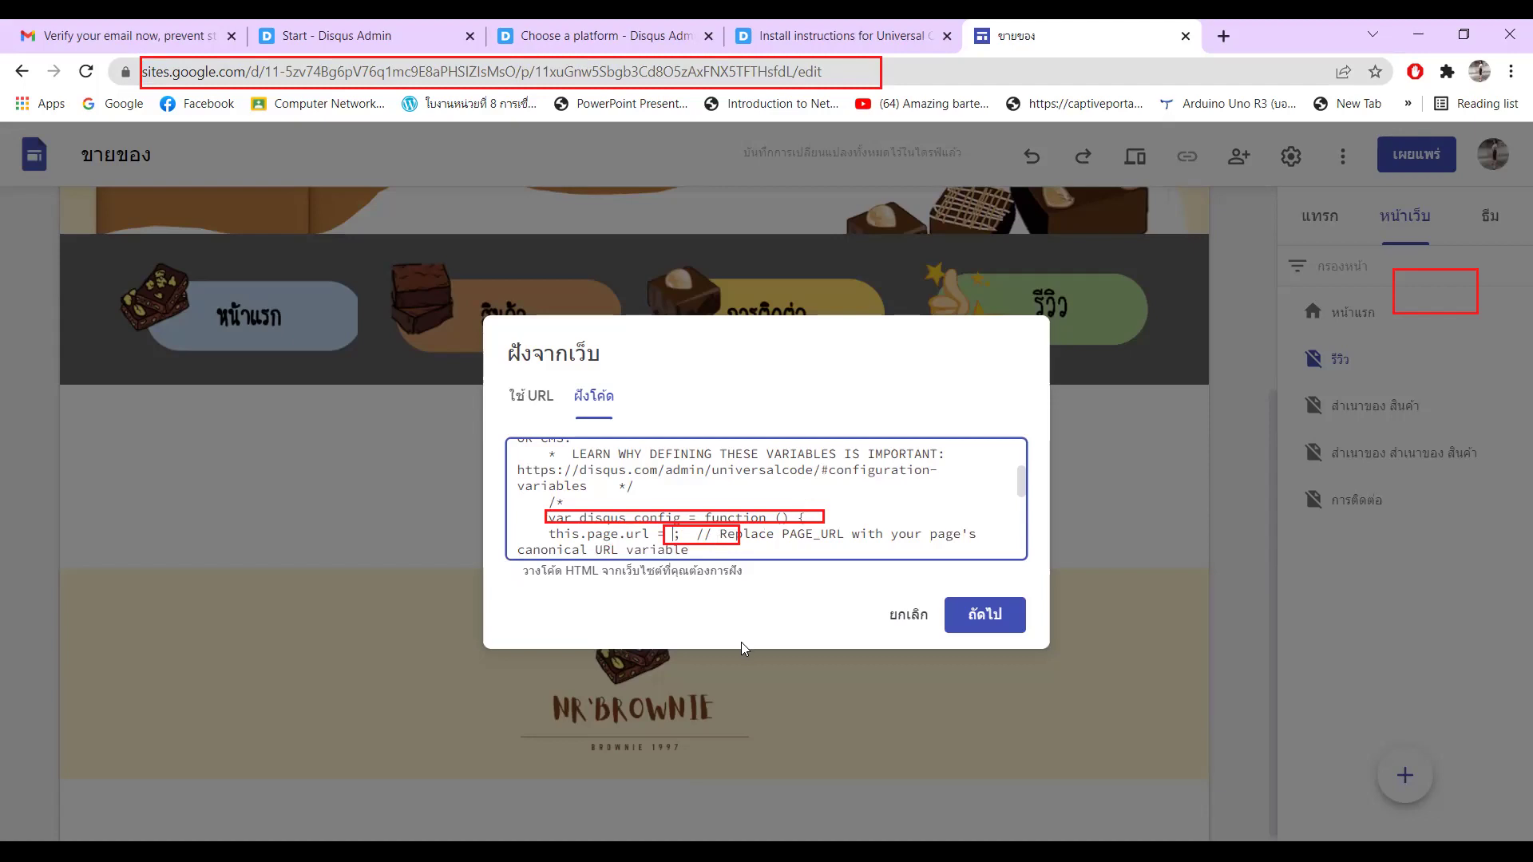
key("ctrl+v")
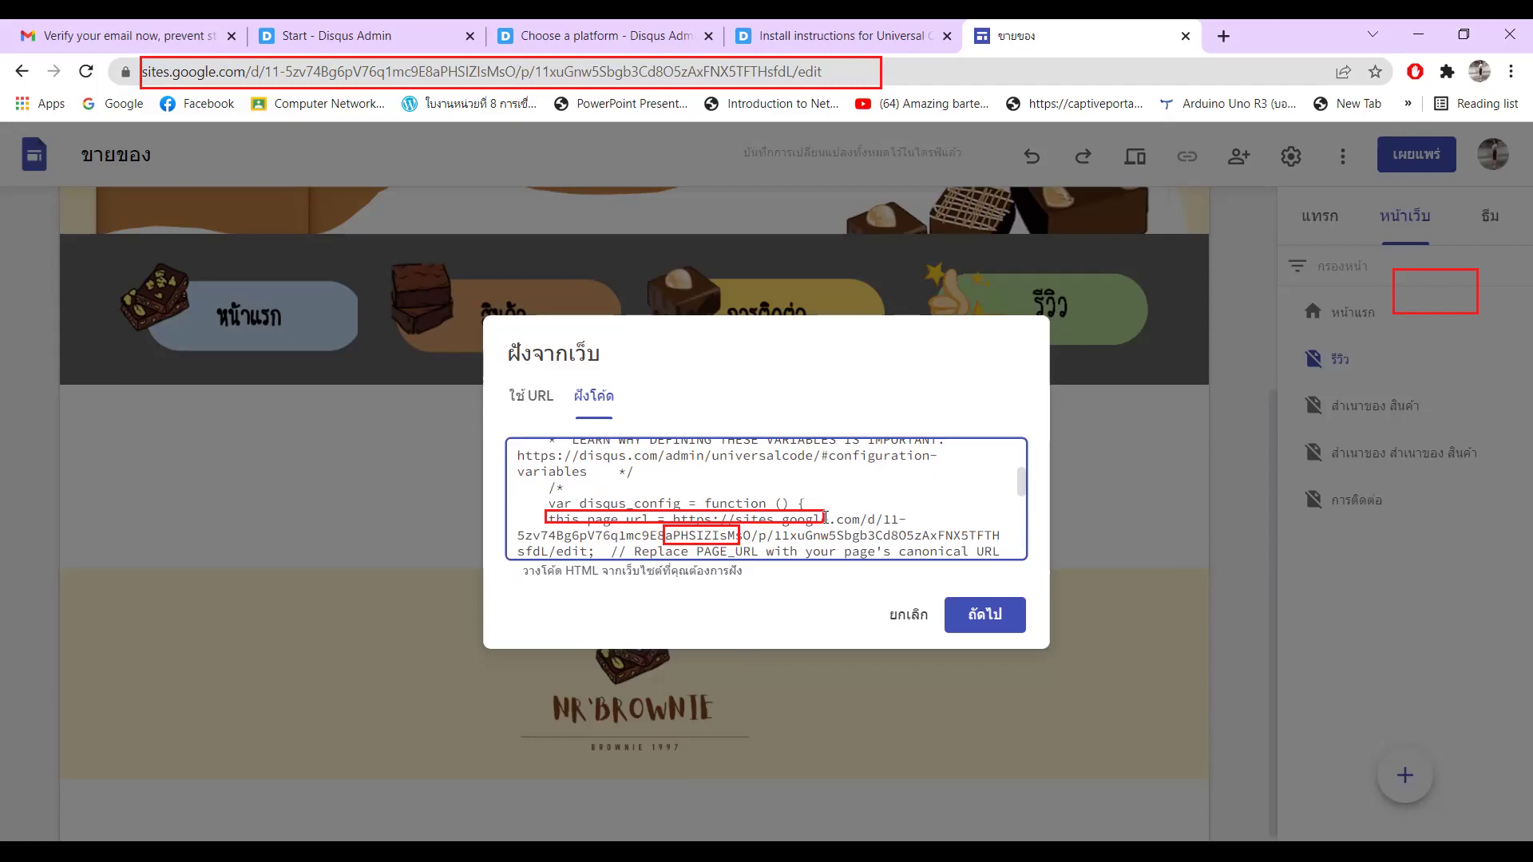
scroll(795, 531, "down", 2)
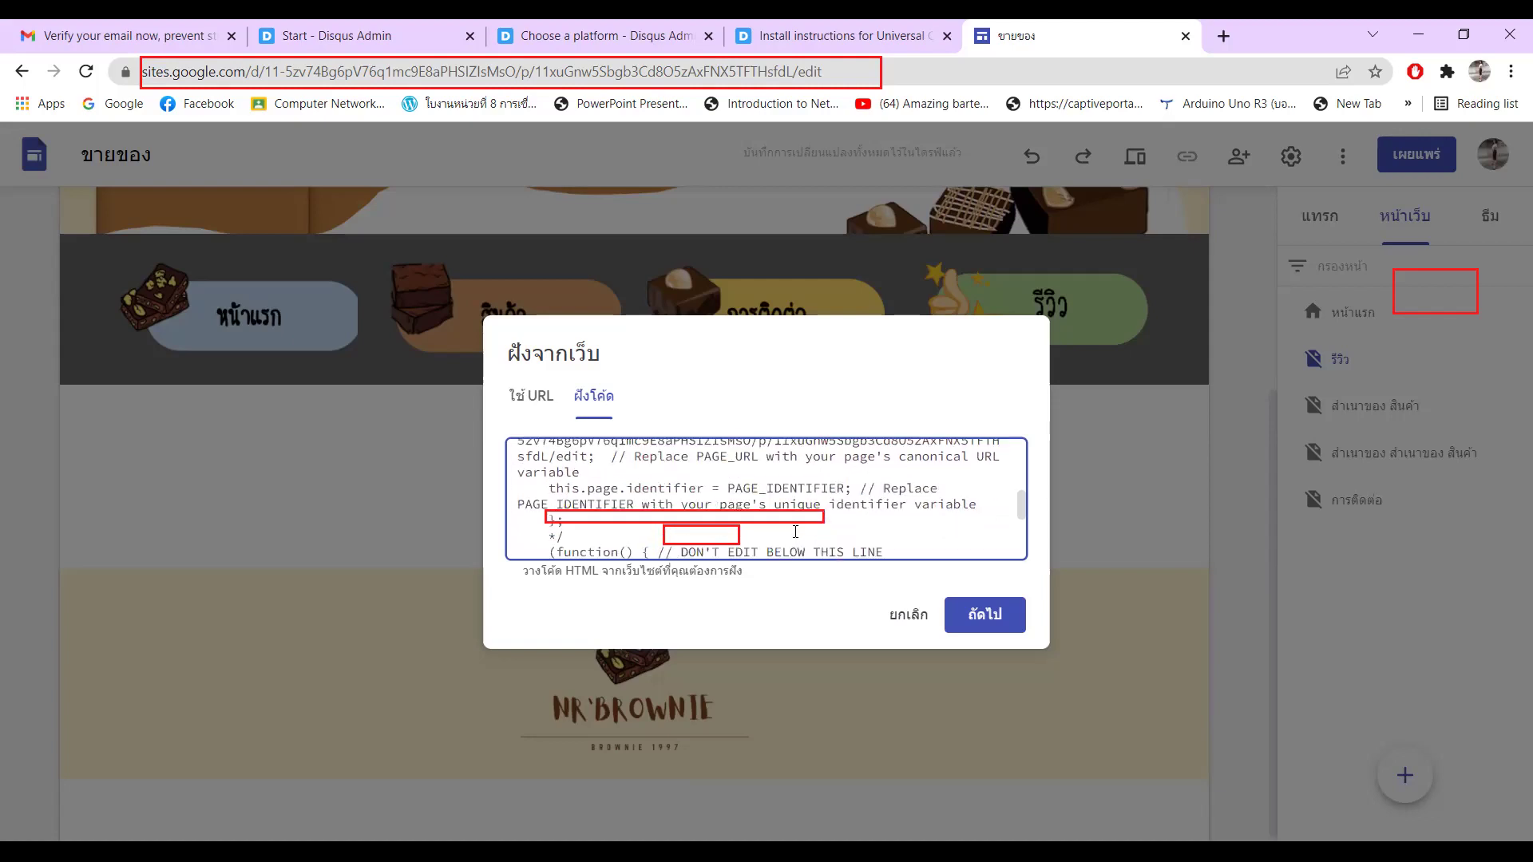
- In the pasted Disqus code, remove the PAGE_IDENTIFIER placeholder assigned to this.page.identifier, keeping the semicolon after it
scroll(795, 532, "up", 2)
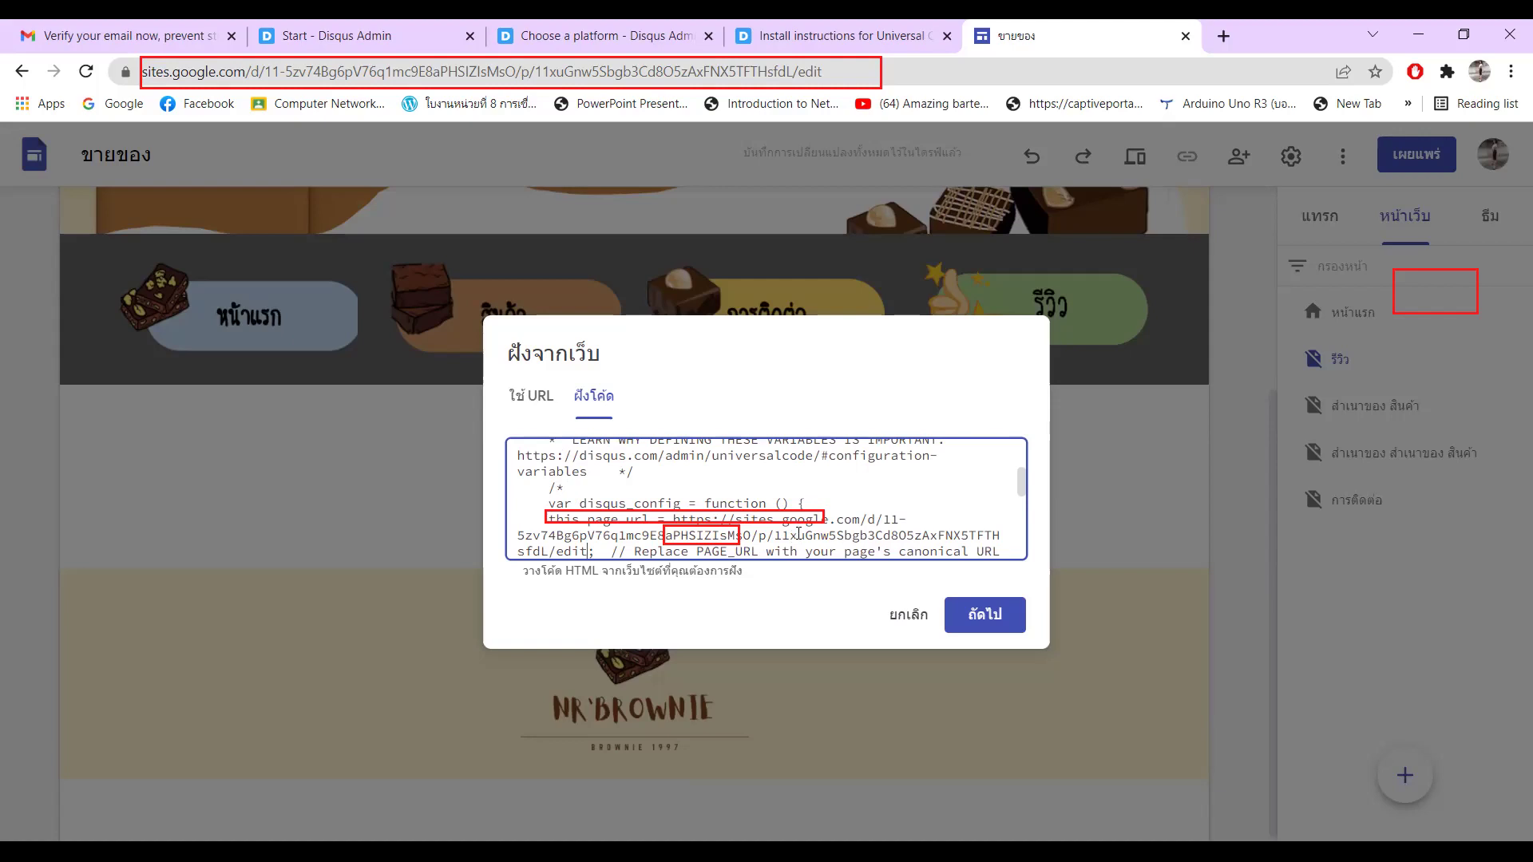
scroll(873, 525, "down", 2)
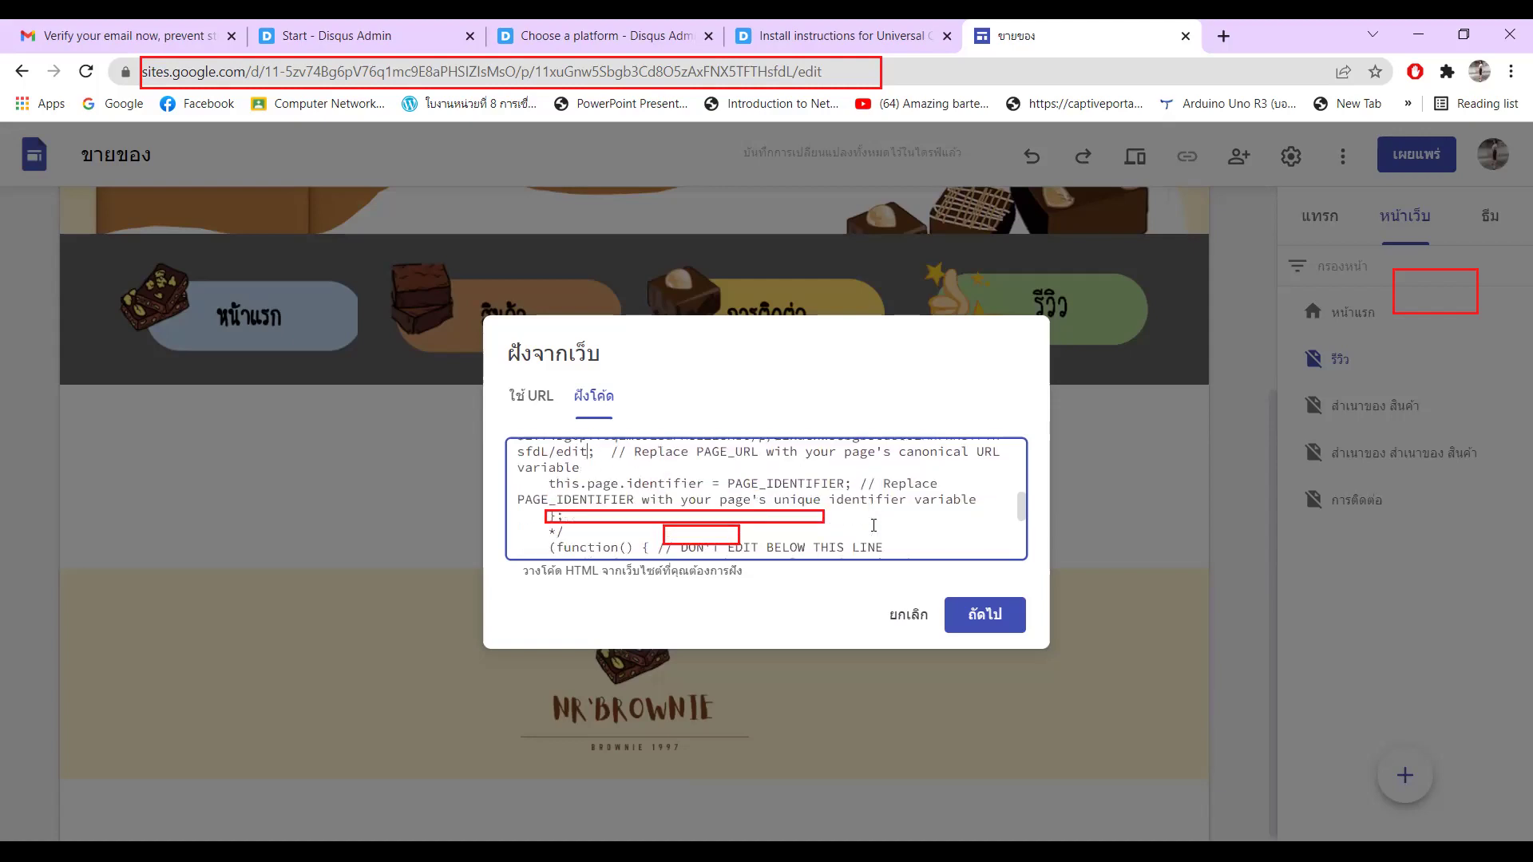
left_click_drag(548, 484, 704, 485)
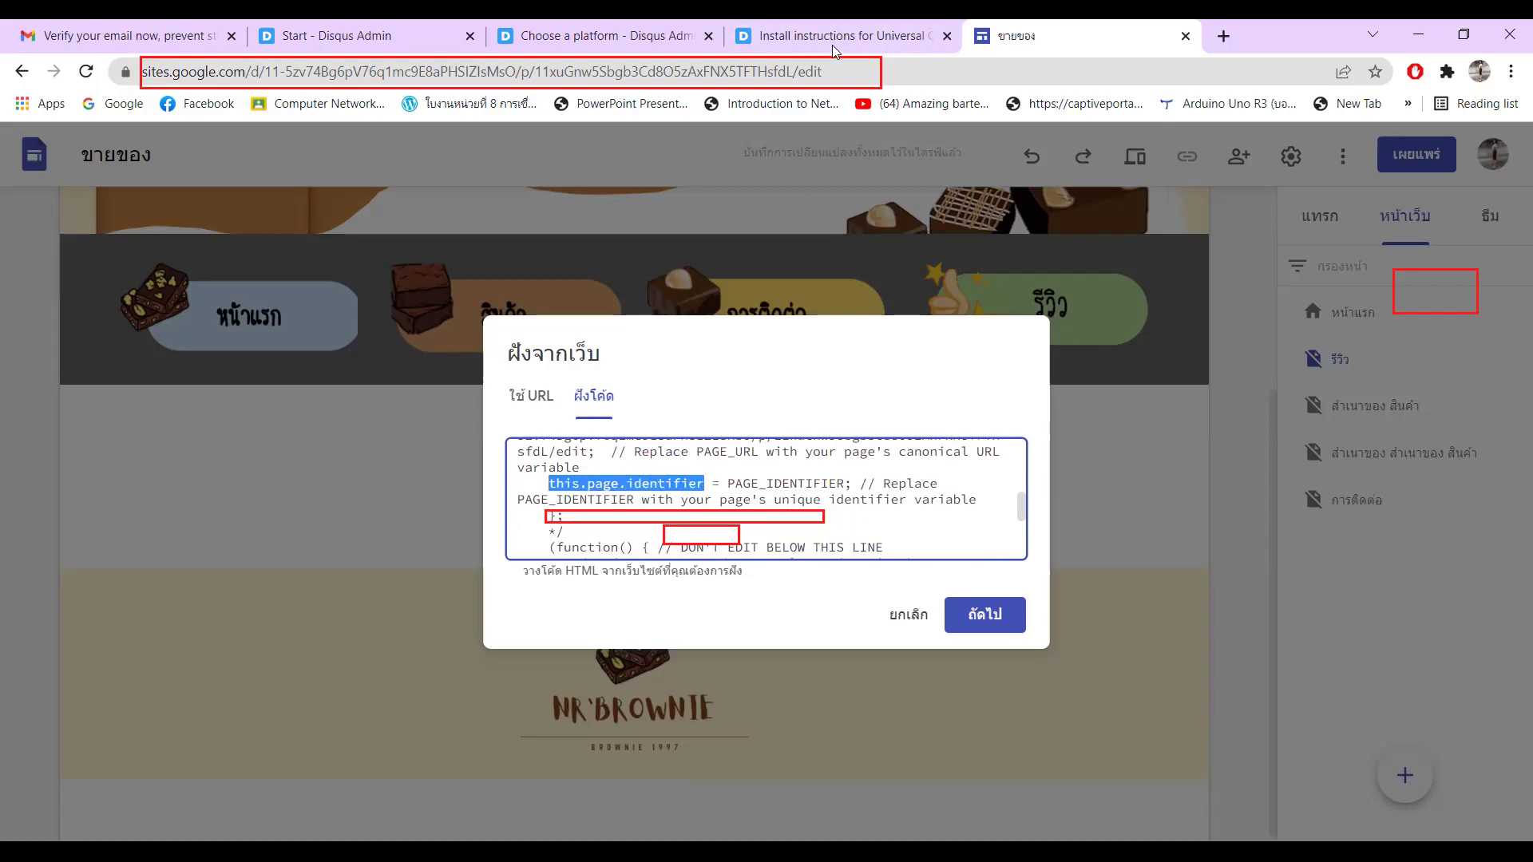
left_click(689, 169)
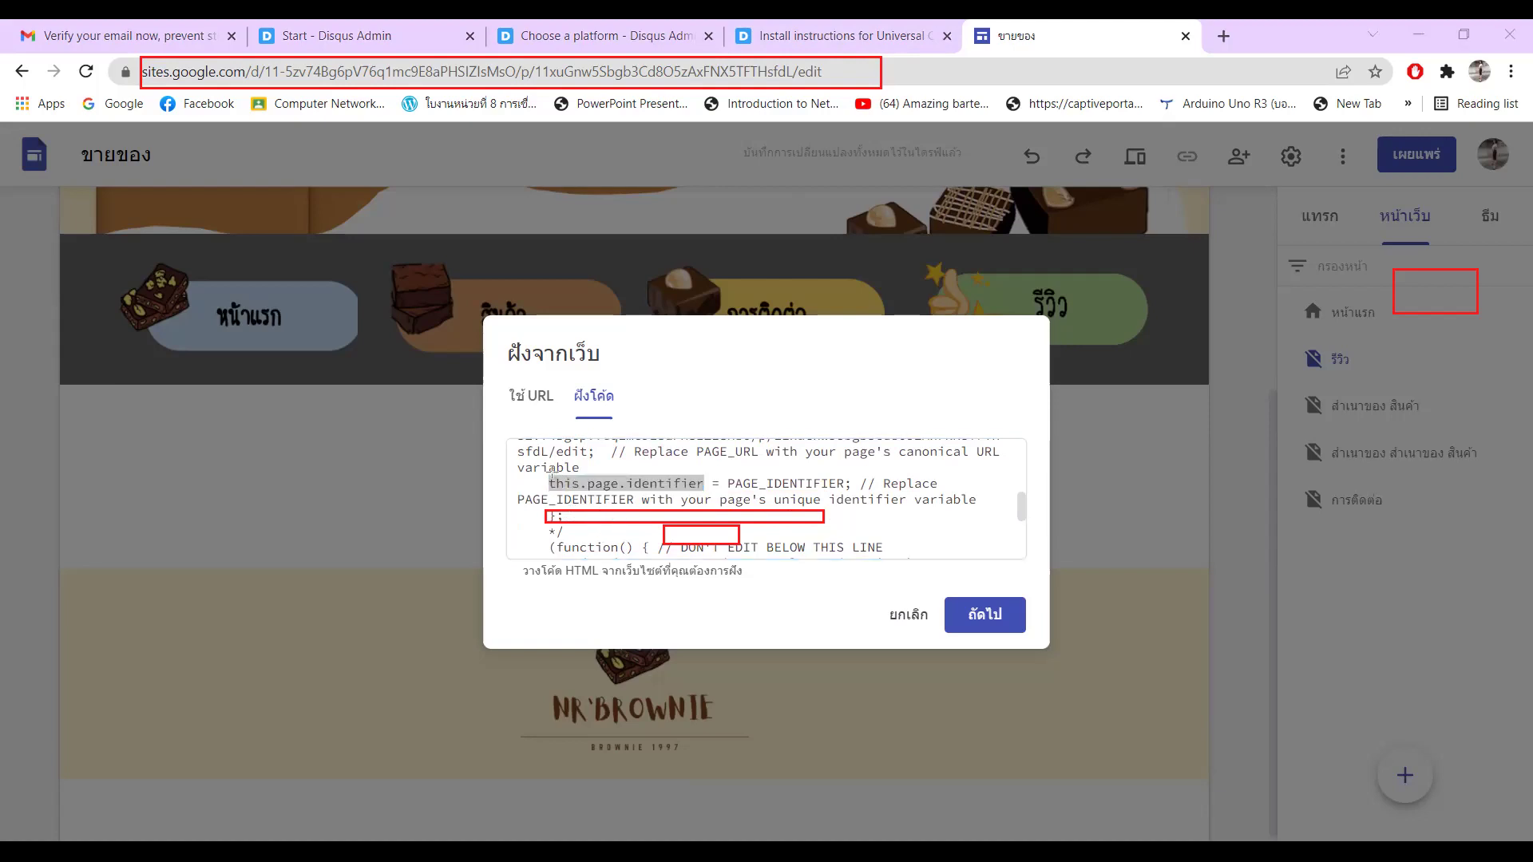
left_click_drag(547, 472, 852, 491)
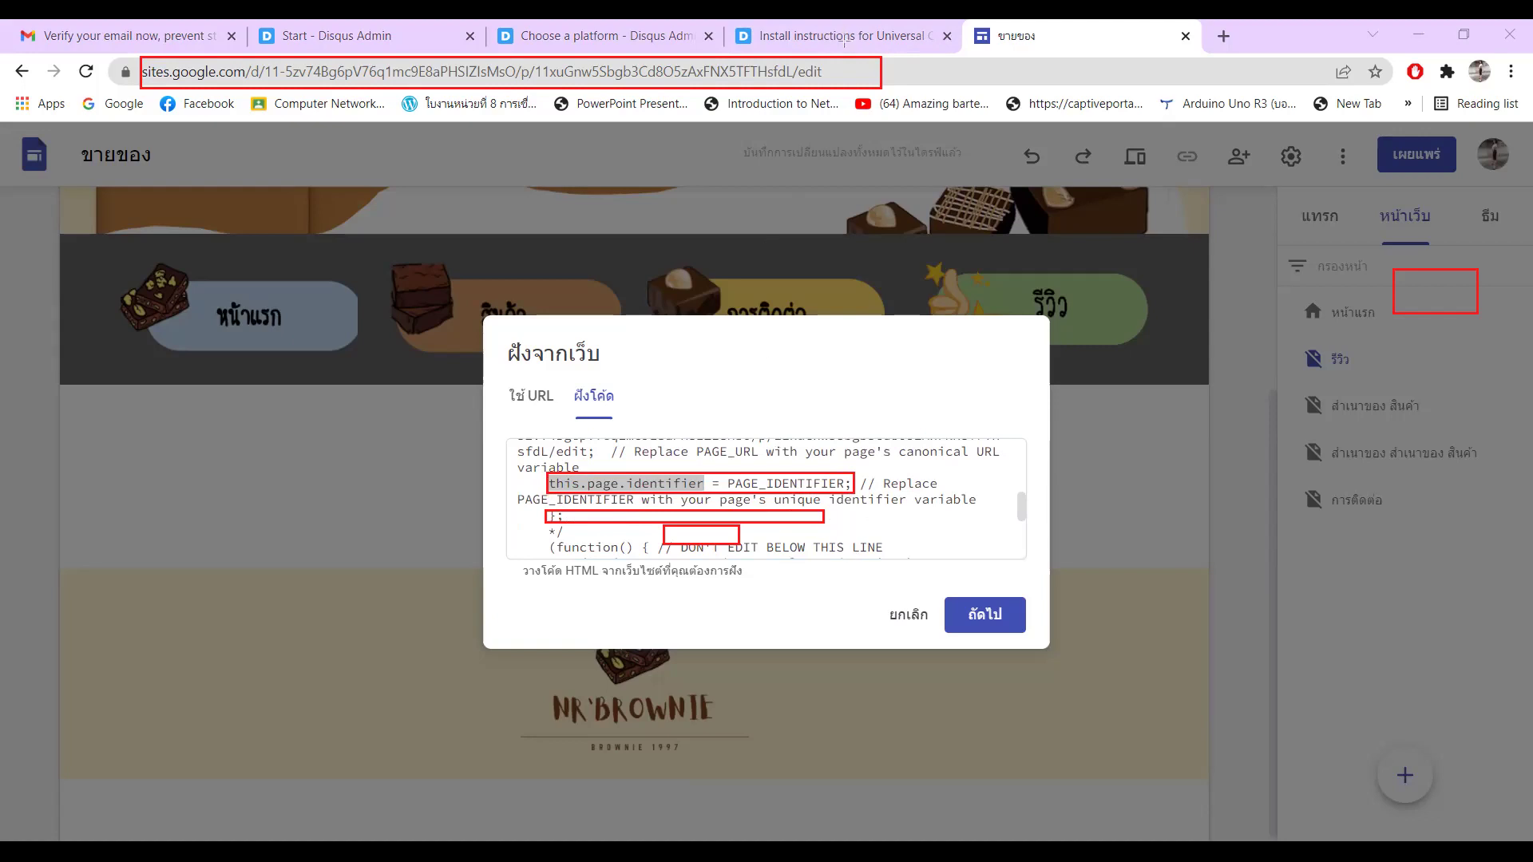
left_click(609, 523)
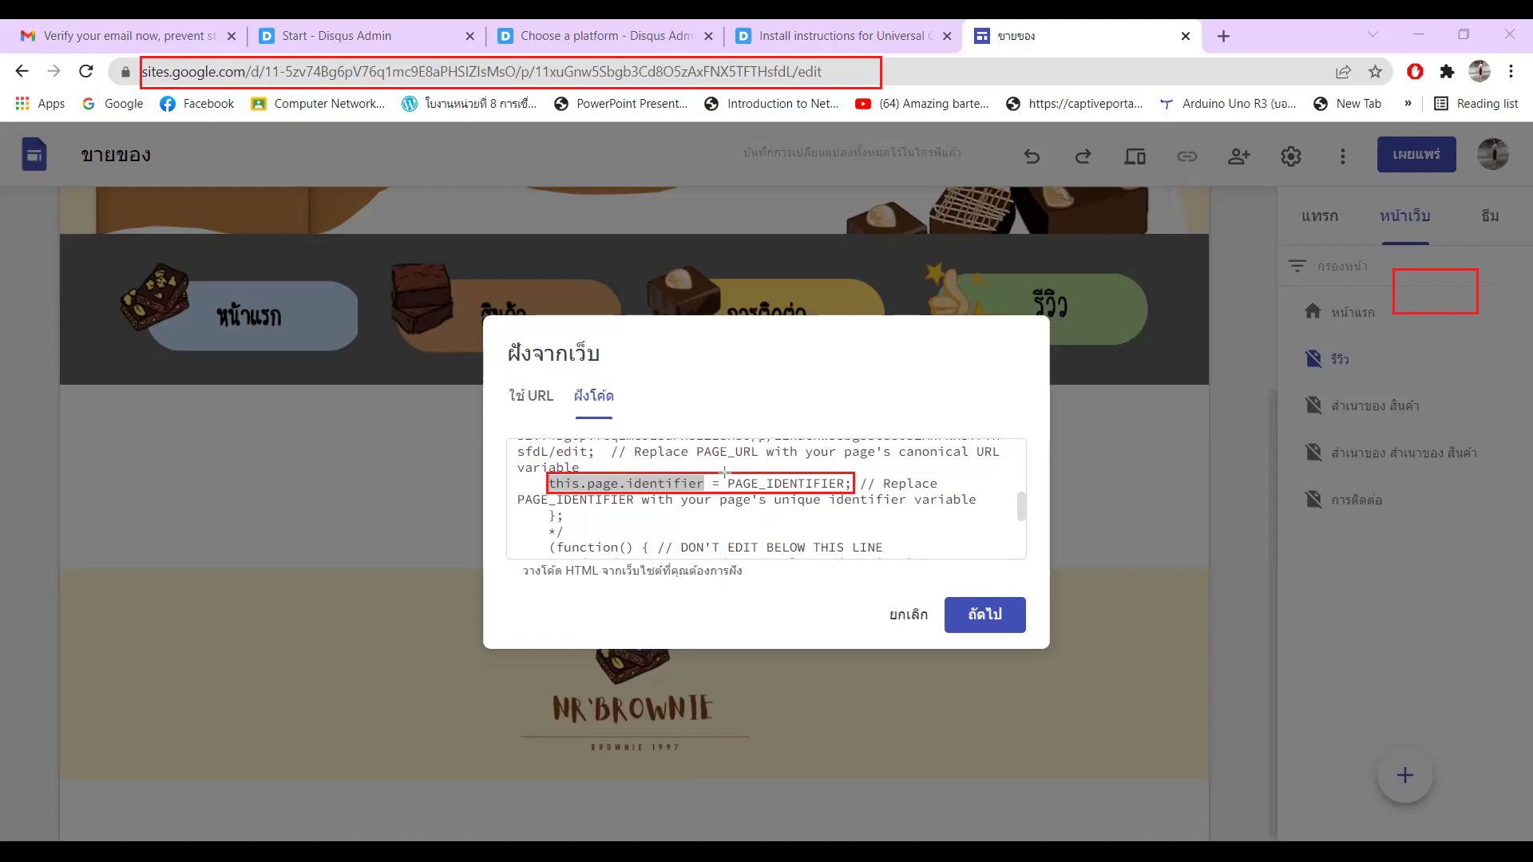
left_click_drag(726, 473, 845, 488)
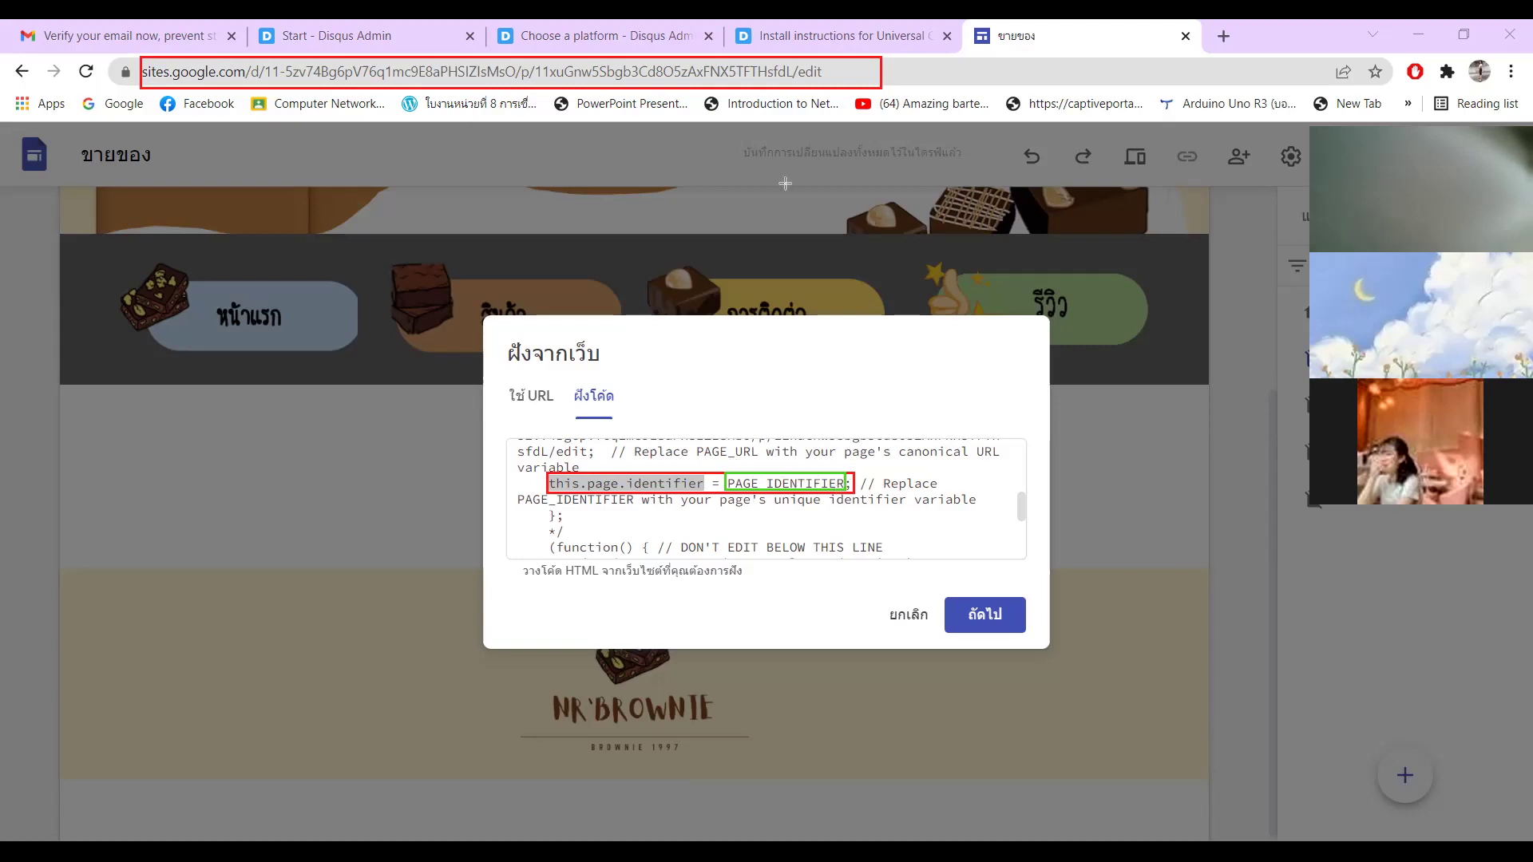
left_click_drag(845, 483, 730, 484)
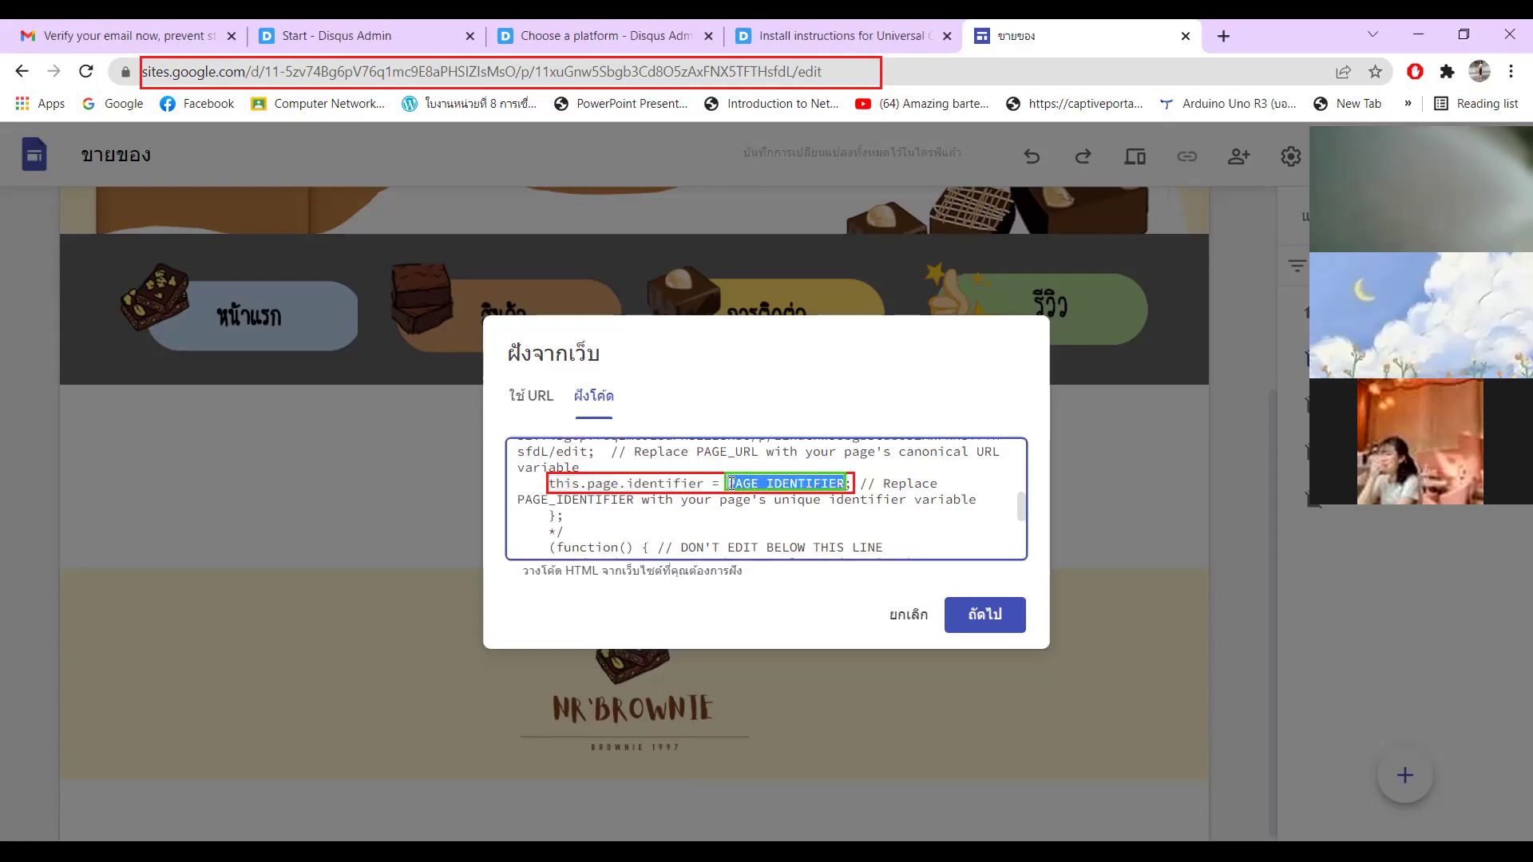
key("BackSpace")
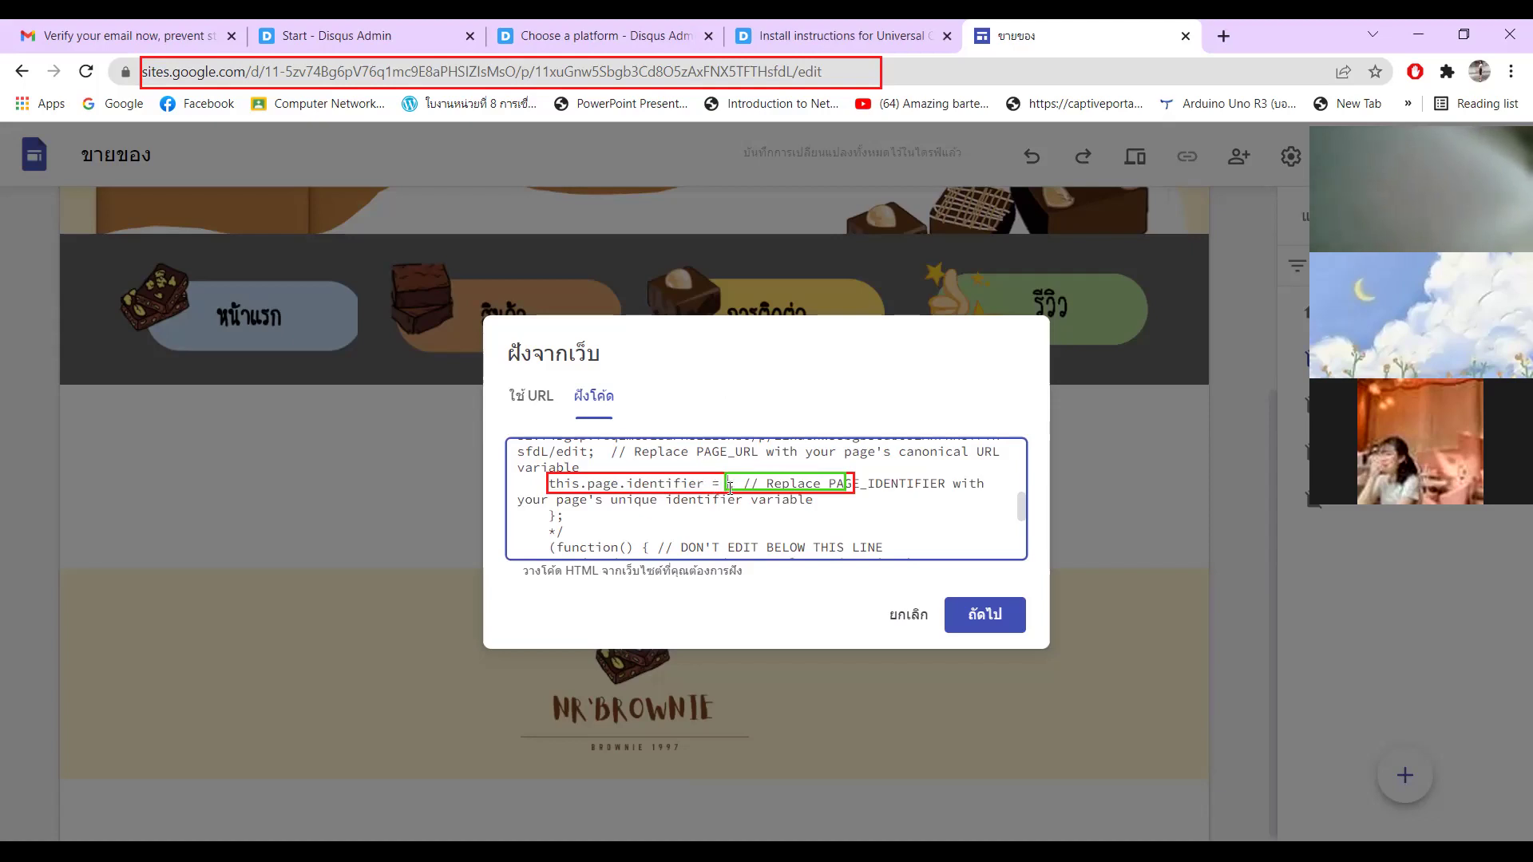
- Copy the part of the รีวิว page's address from "d/11" through "edit" and paste it as the this.page.identifier value
key("ctrl+l")
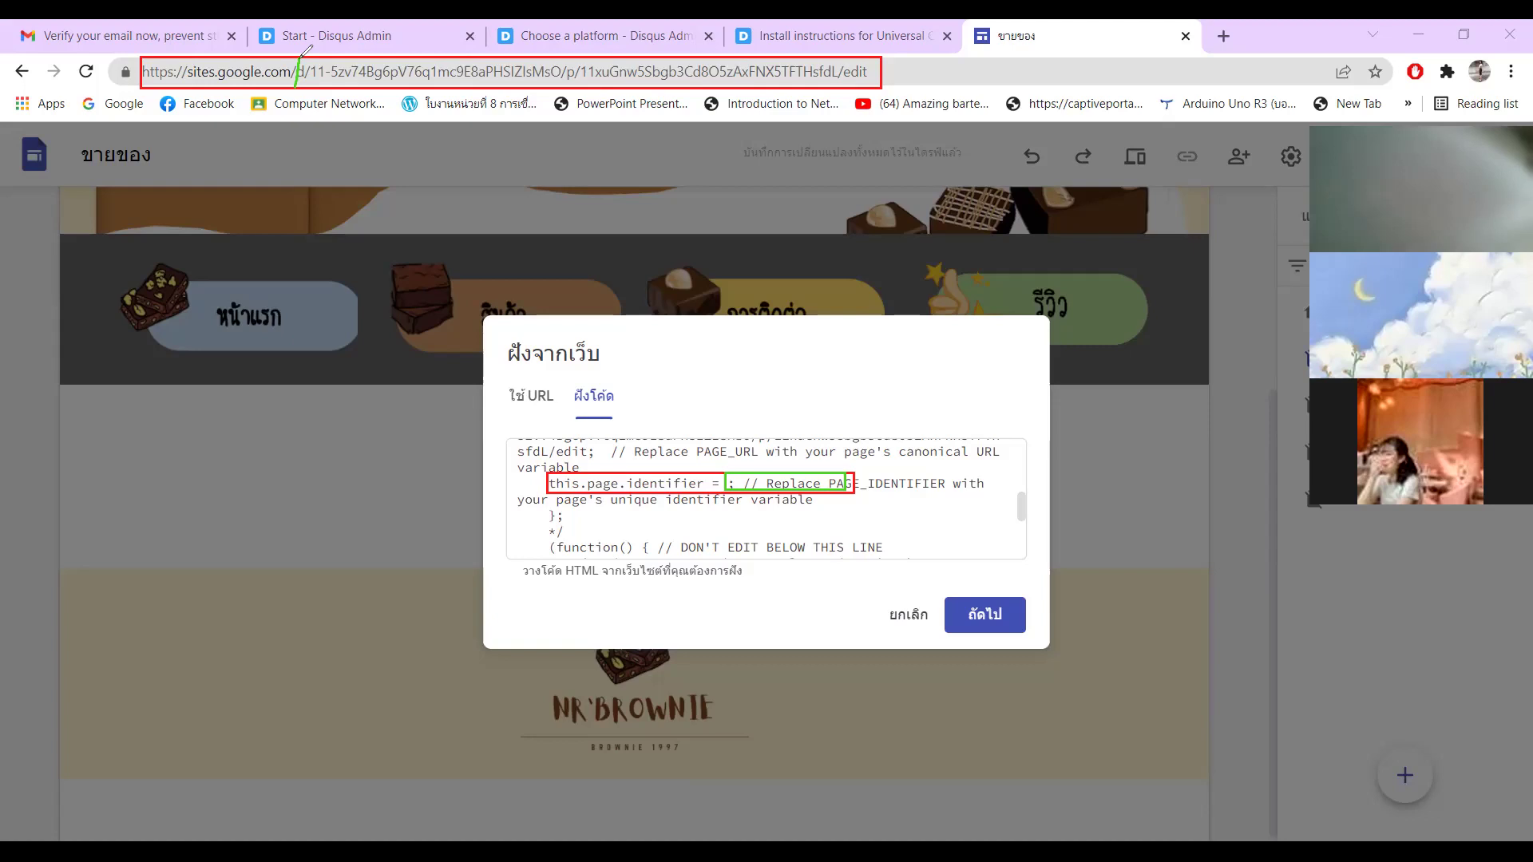
left_click_drag(868, 72, 297, 72)
key("ctrl+c")
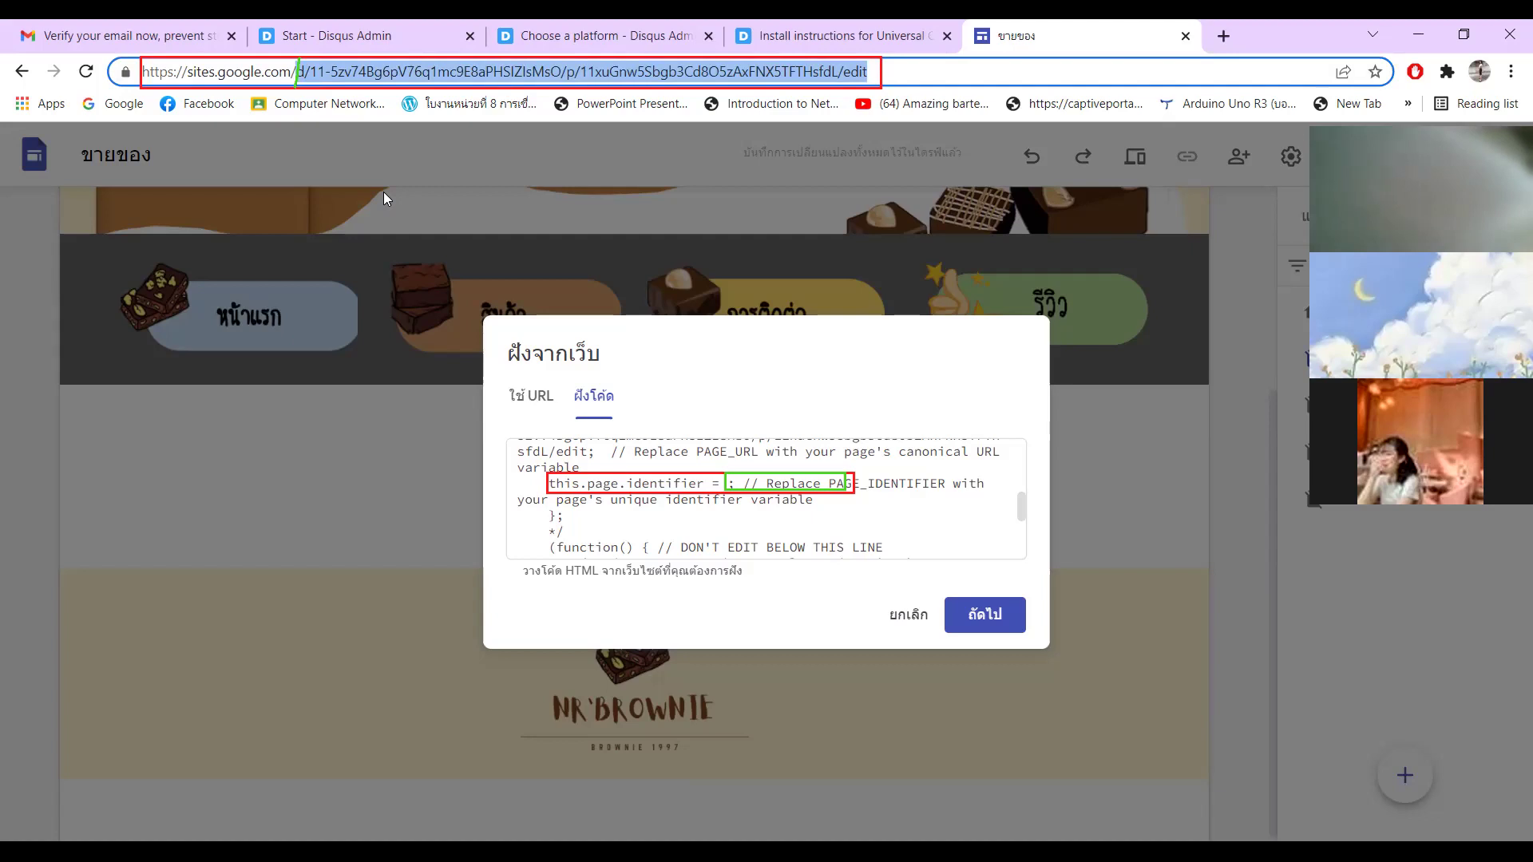
left_click(727, 483)
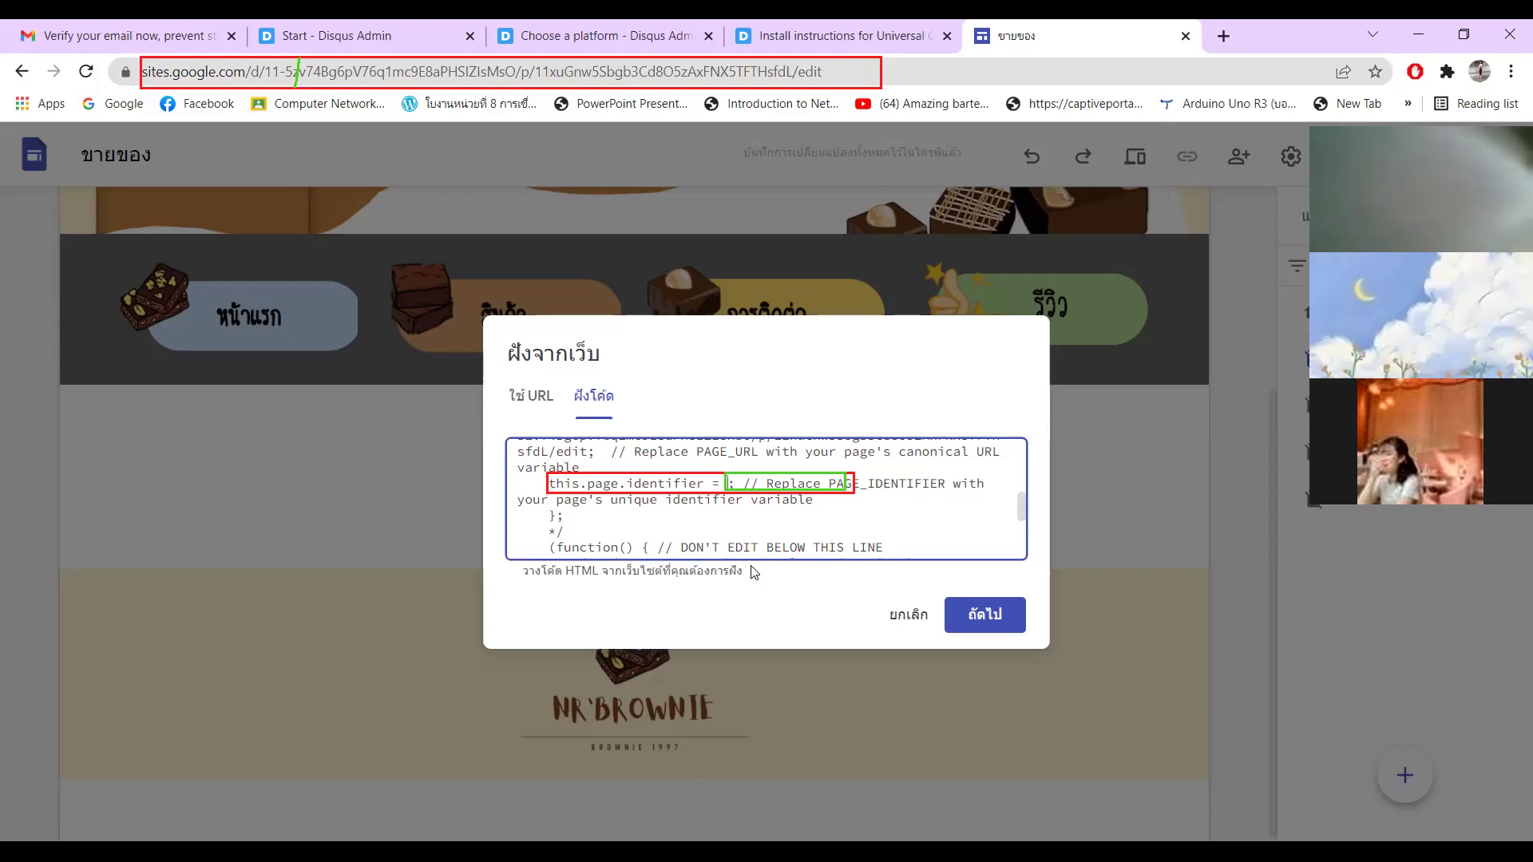
key("ctrl+v")
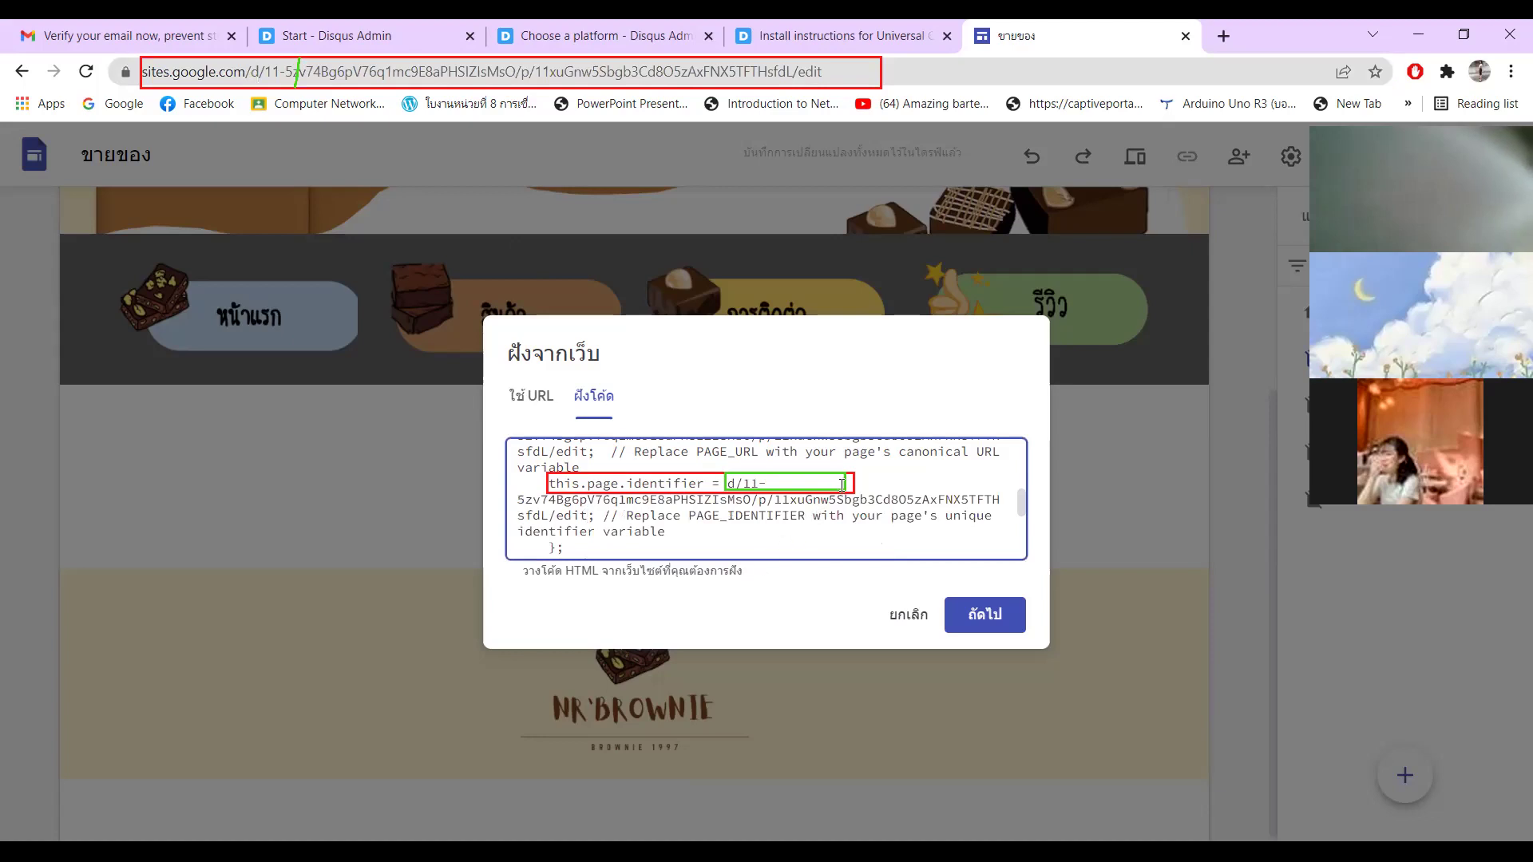
- Insert the Disqus embed into the รีวิว page, widen it to the full content width and make it taller
left_click(987, 616)
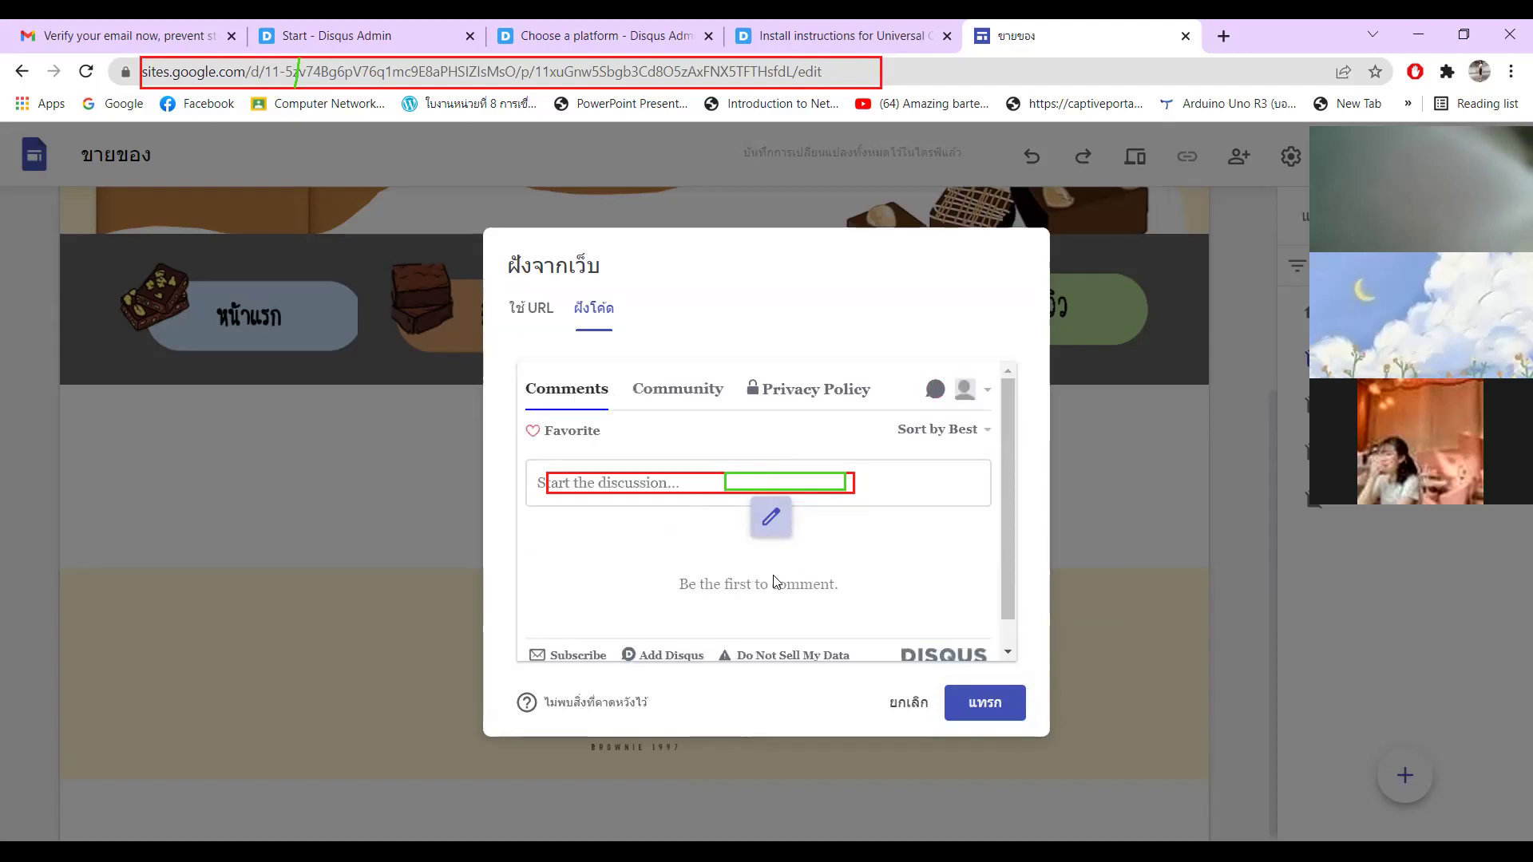
left_click(988, 712)
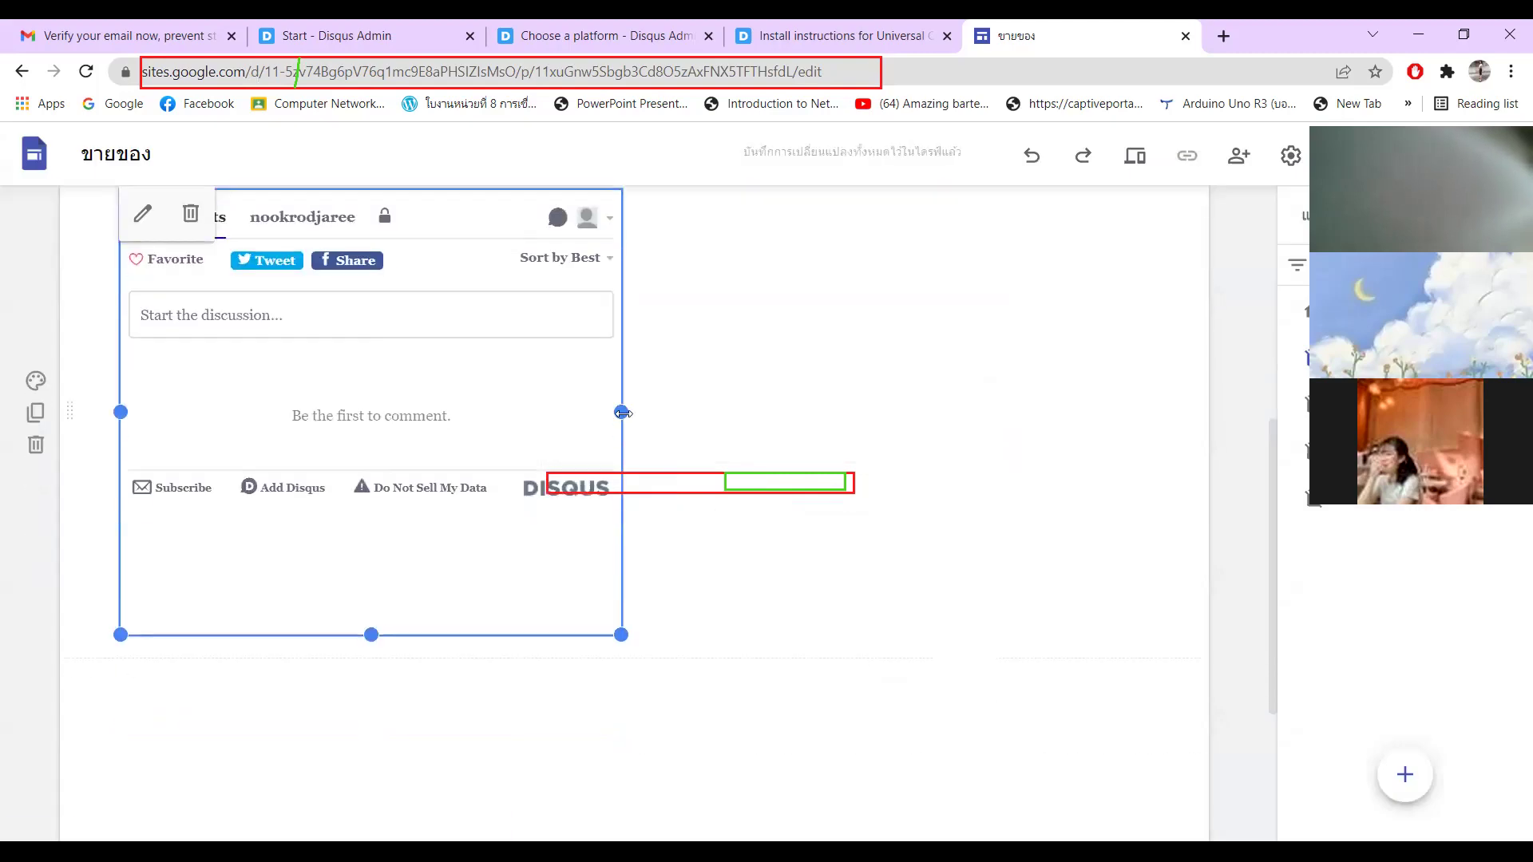
left_click_drag(621, 412, 1149, 486)
left_click_drag(633, 351, 605, 469)
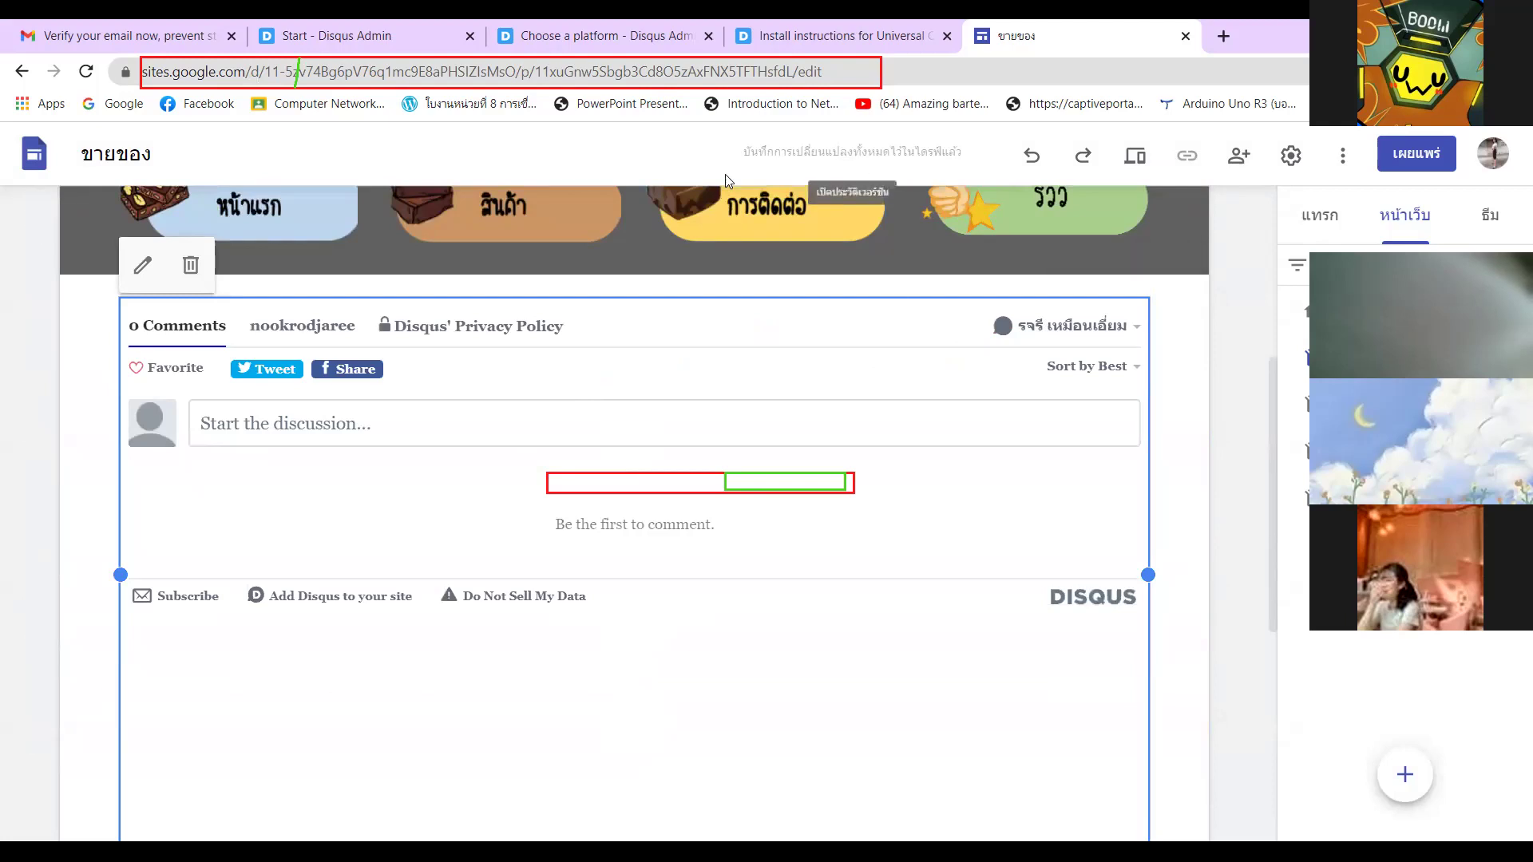
mouse_move(991, 305)
left_mouse_down()
mouse_move(1038, 363)
mouse_move(1121, 361)
mouse_move(1123, 297)
mouse_move(1007, 292)
mouse_move(990, 306)
left_mouse_up()
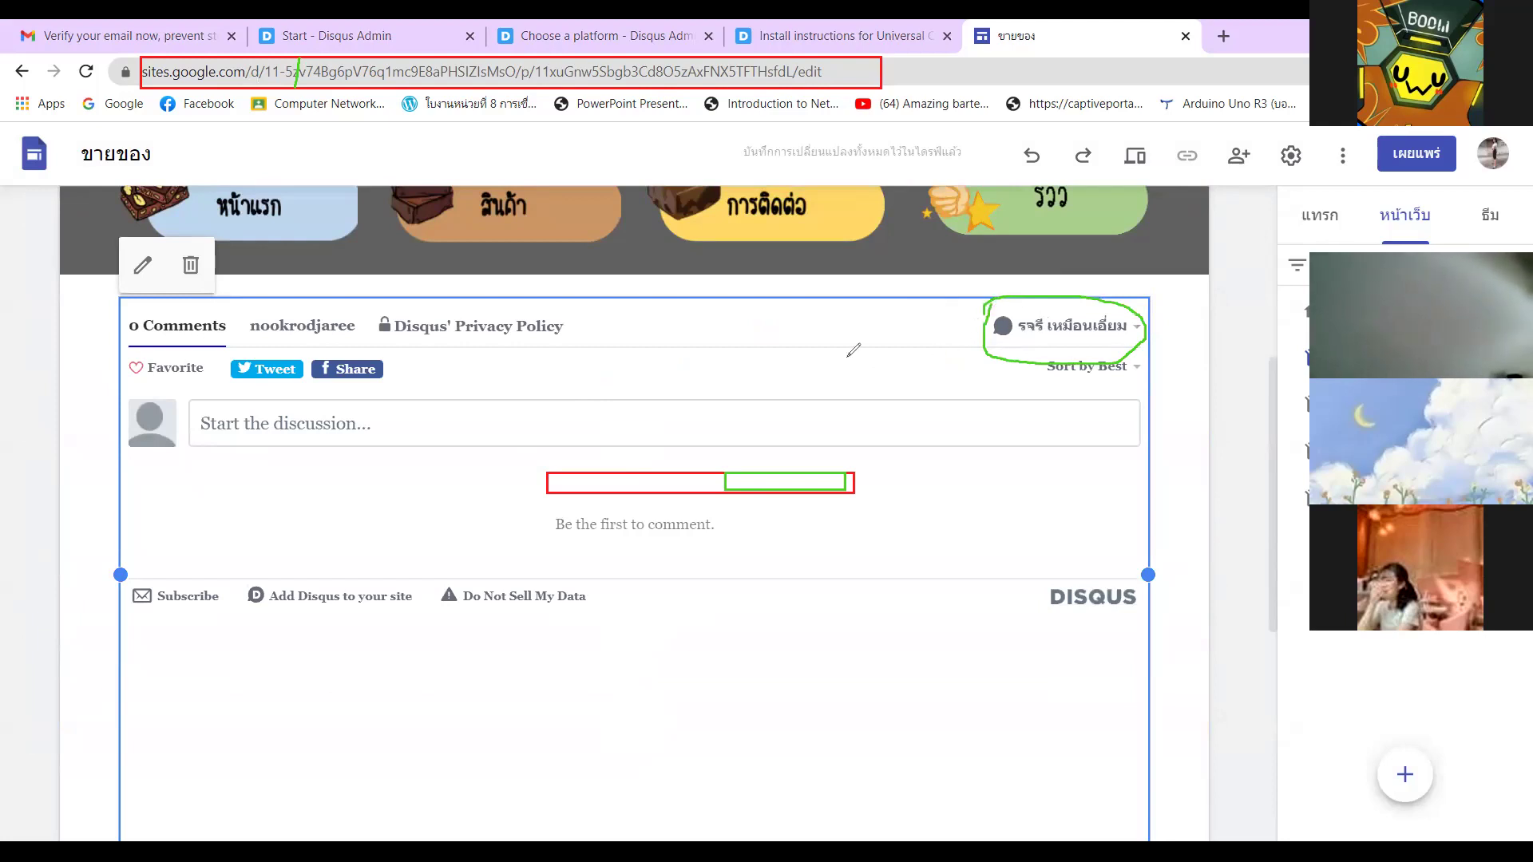
mouse_move(1009, 349)
left_mouse_down()
mouse_move(986, 335)
mouse_move(1010, 296)
mouse_move(1007, 345)
mouse_move(1018, 299)
left_mouse_up()
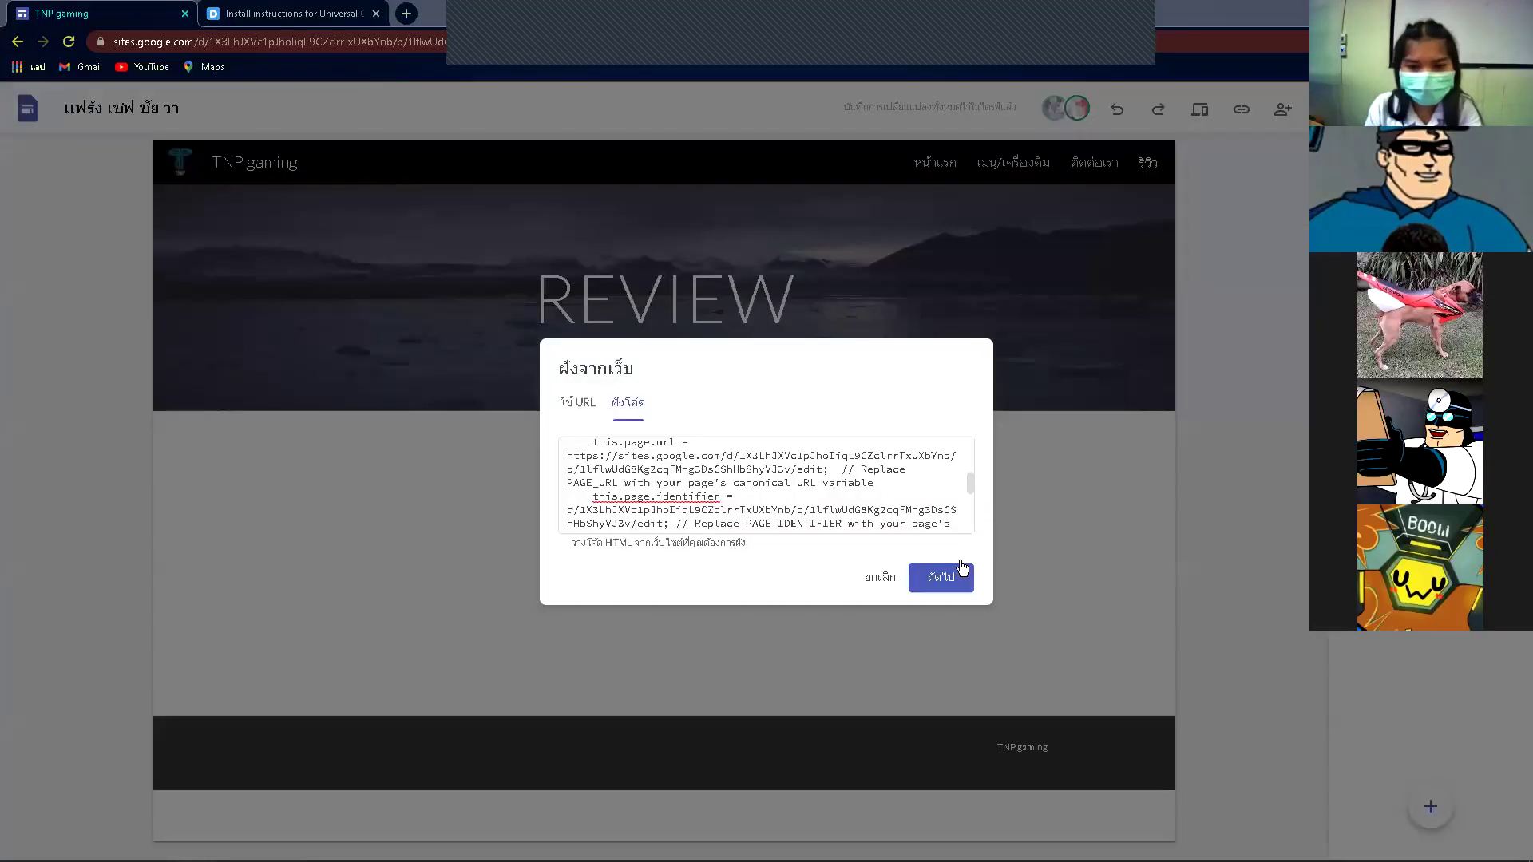
- Insert the Disqus code embed on the TNP gaming REVIEW page, then preview the page and proceed past the Important Update notice
left_click(961, 567)
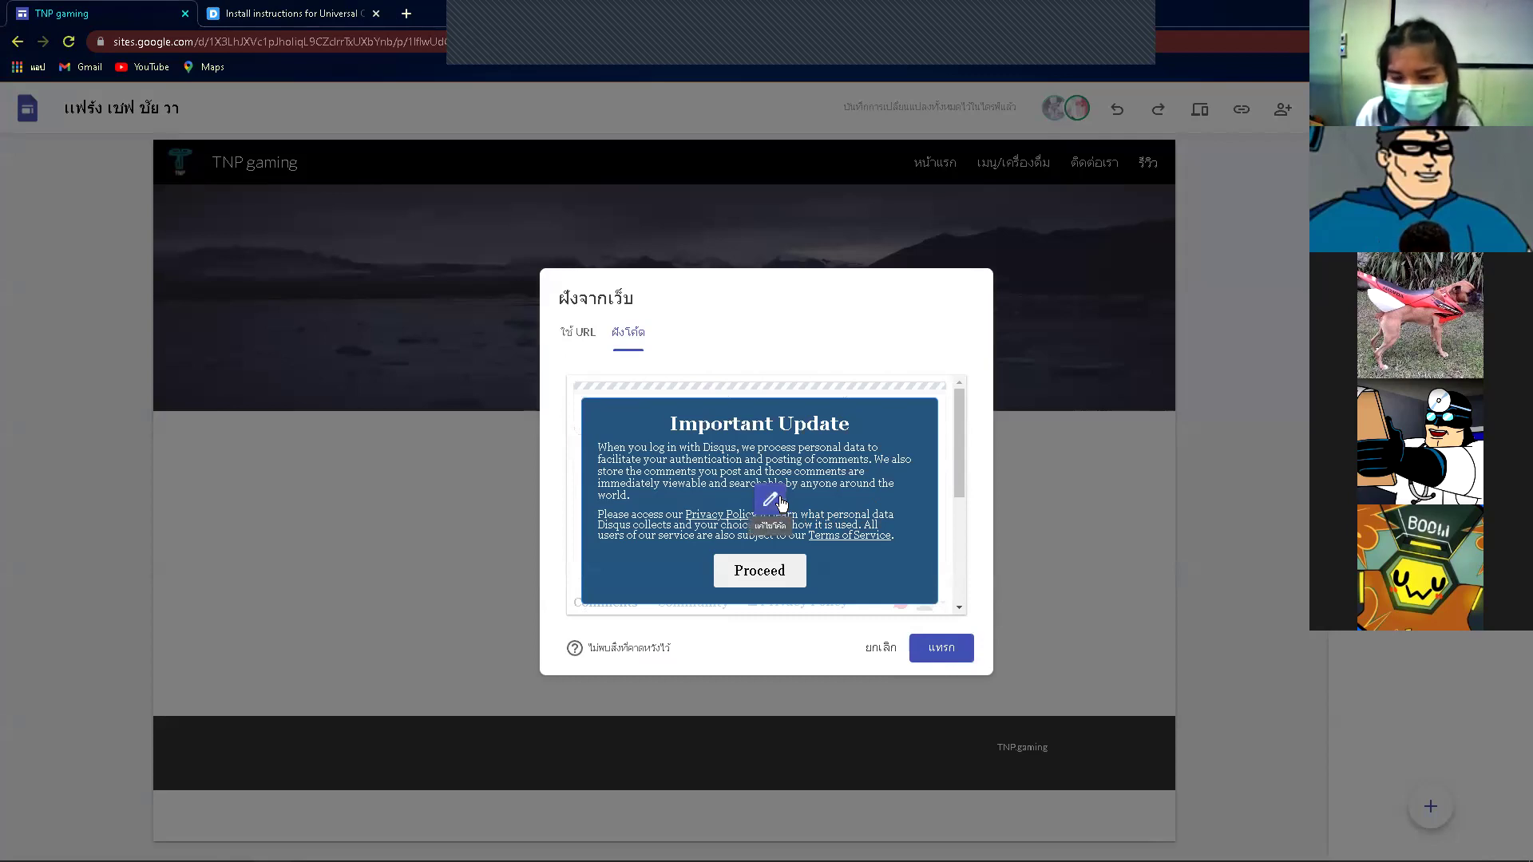
left_click(938, 656)
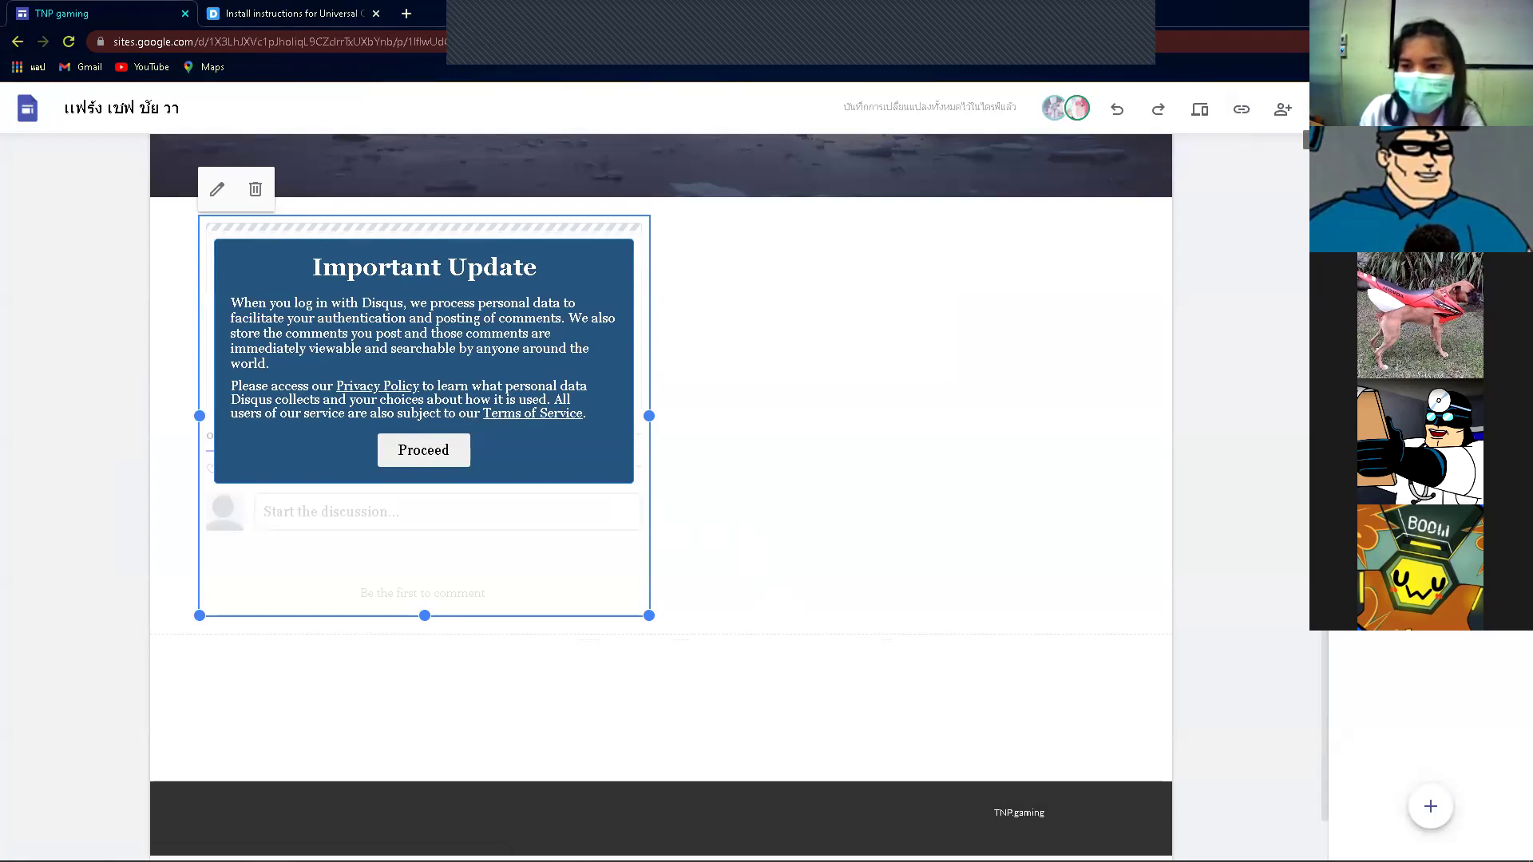
left_click(1207, 110)
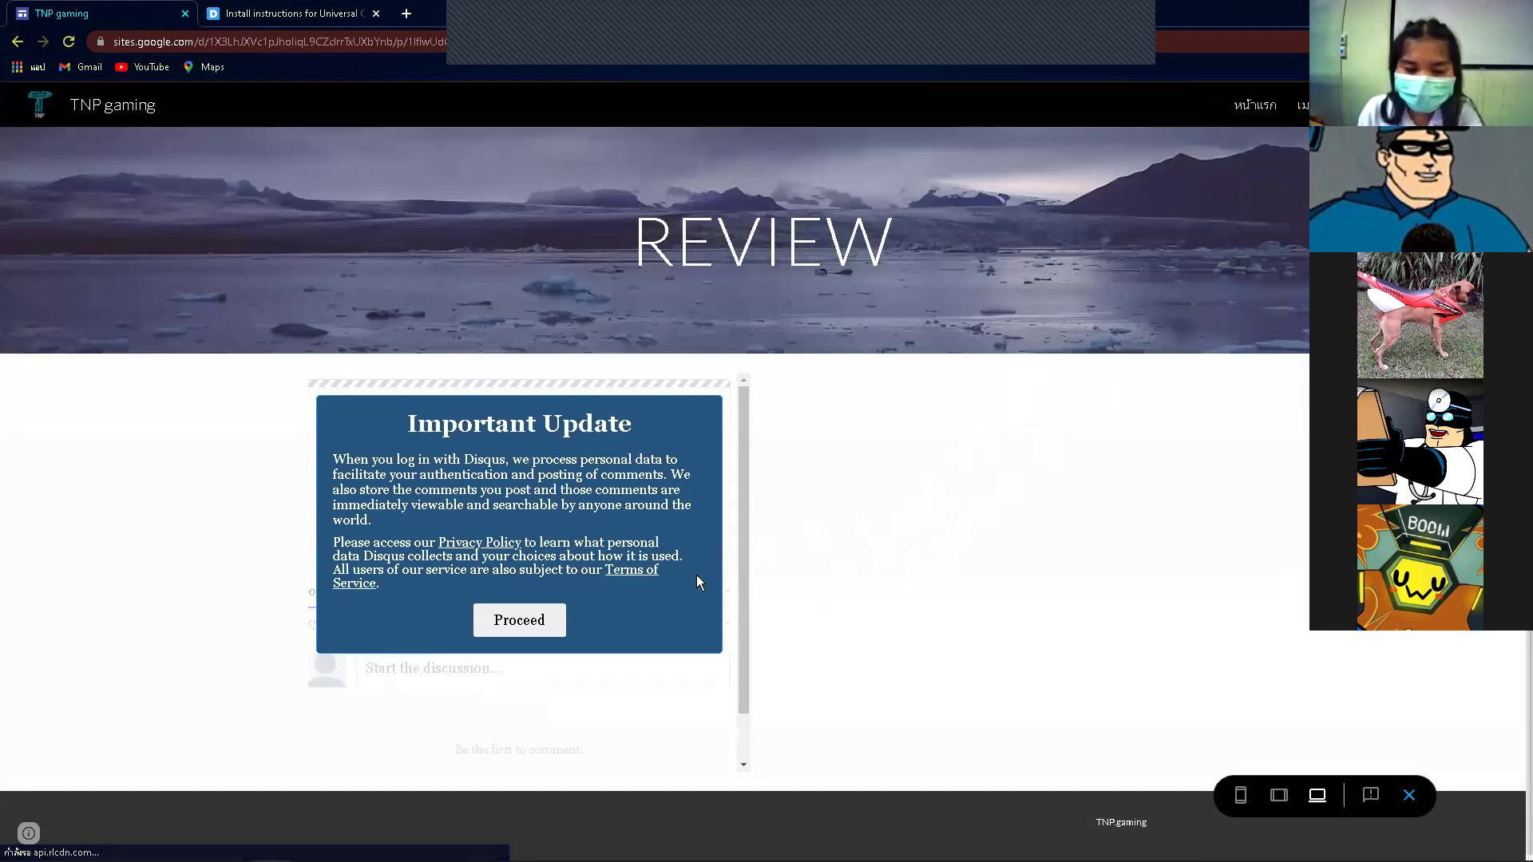
left_click(545, 618)
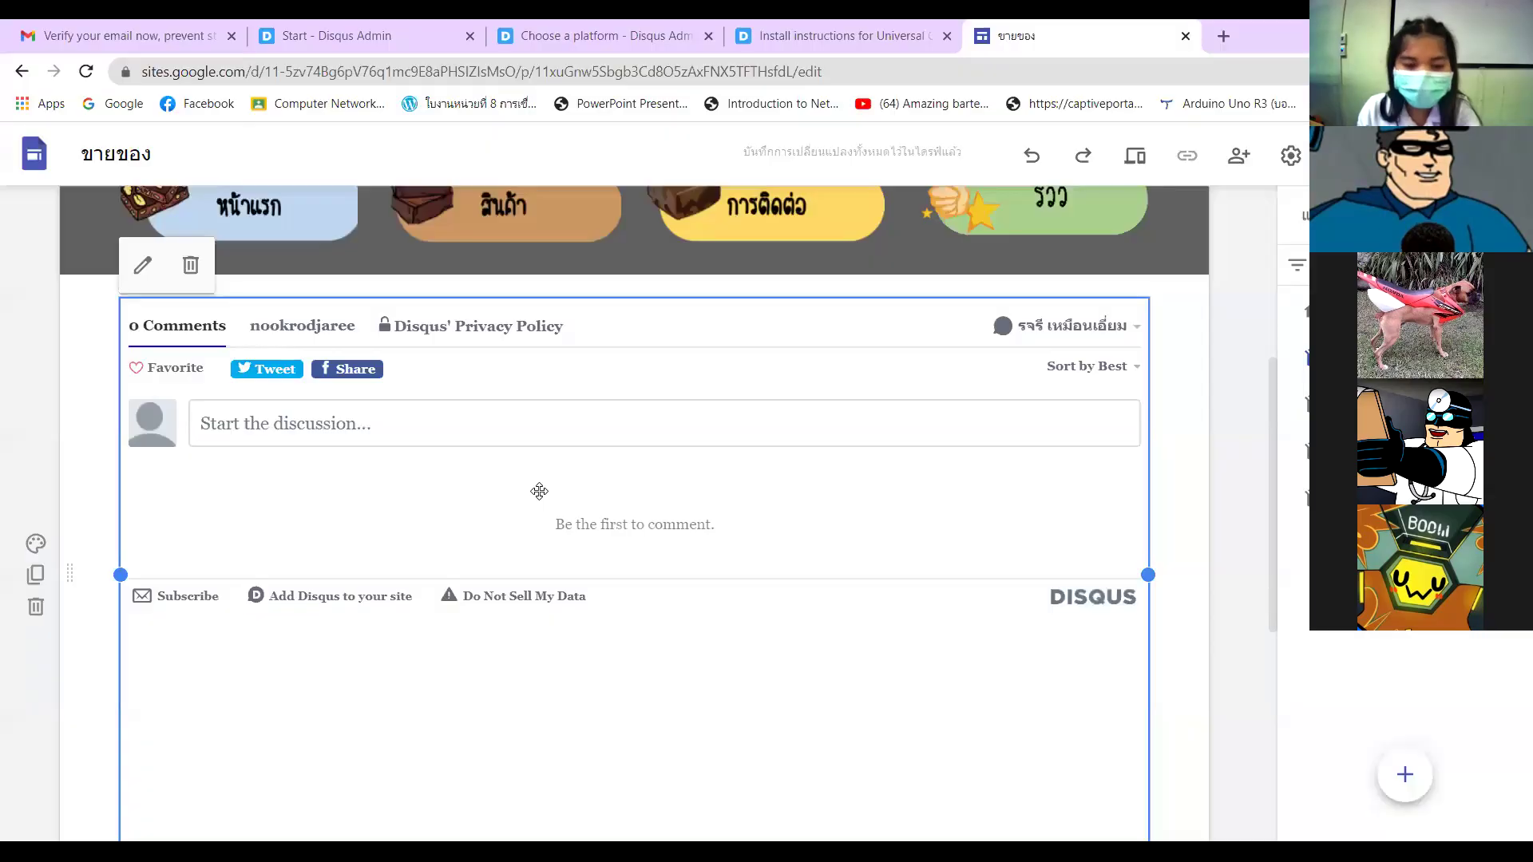
- Reopen the Disqus embed's code on the ขายของ site's รีวิว page and examine its opening lines and disqus_config section
double_click(498, 478)
left_click(335, 541)
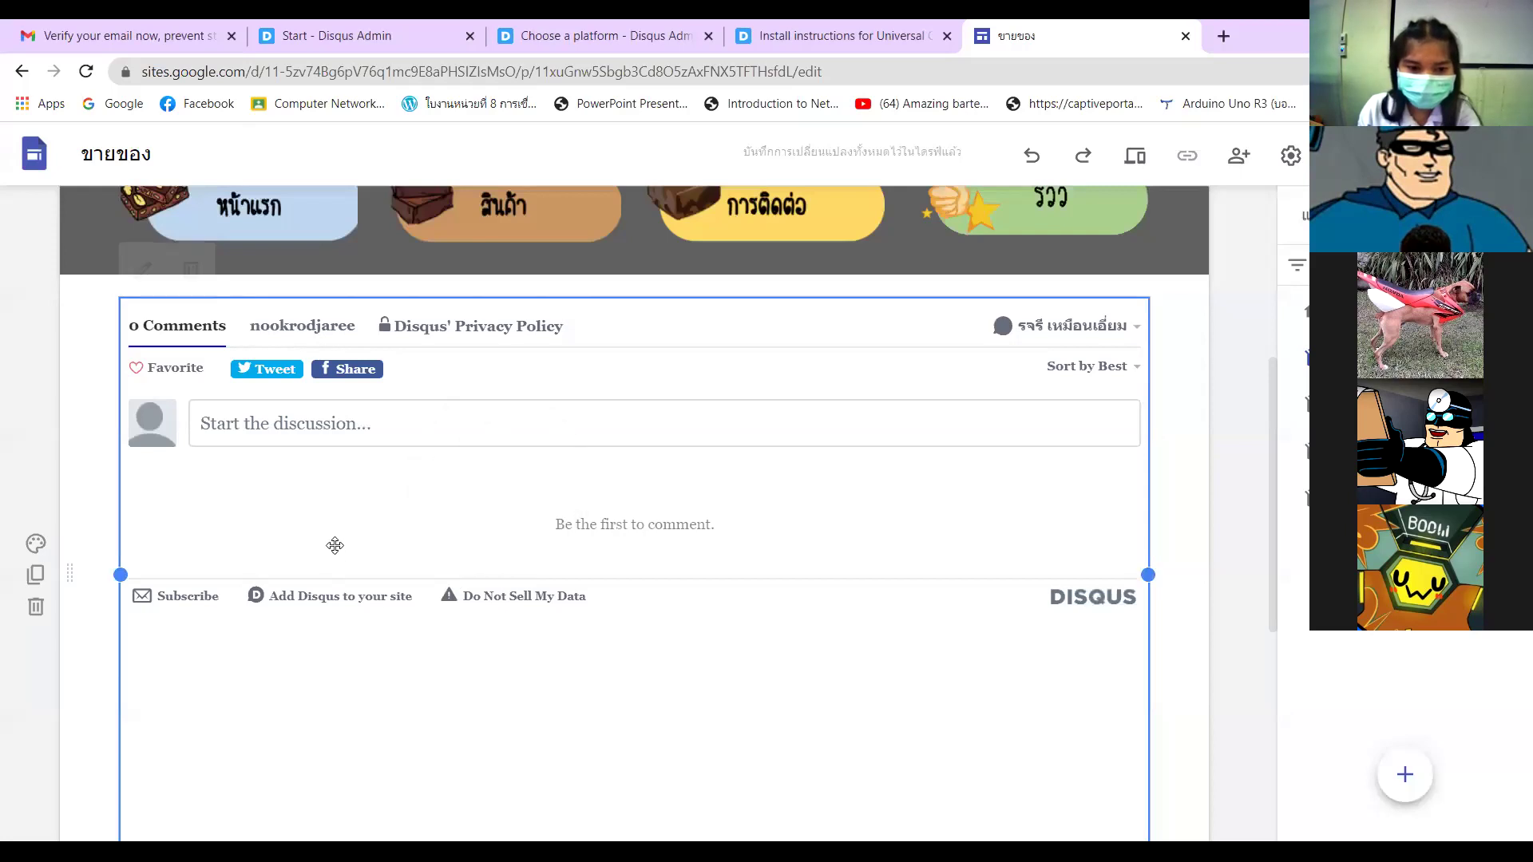
double_click(304, 475)
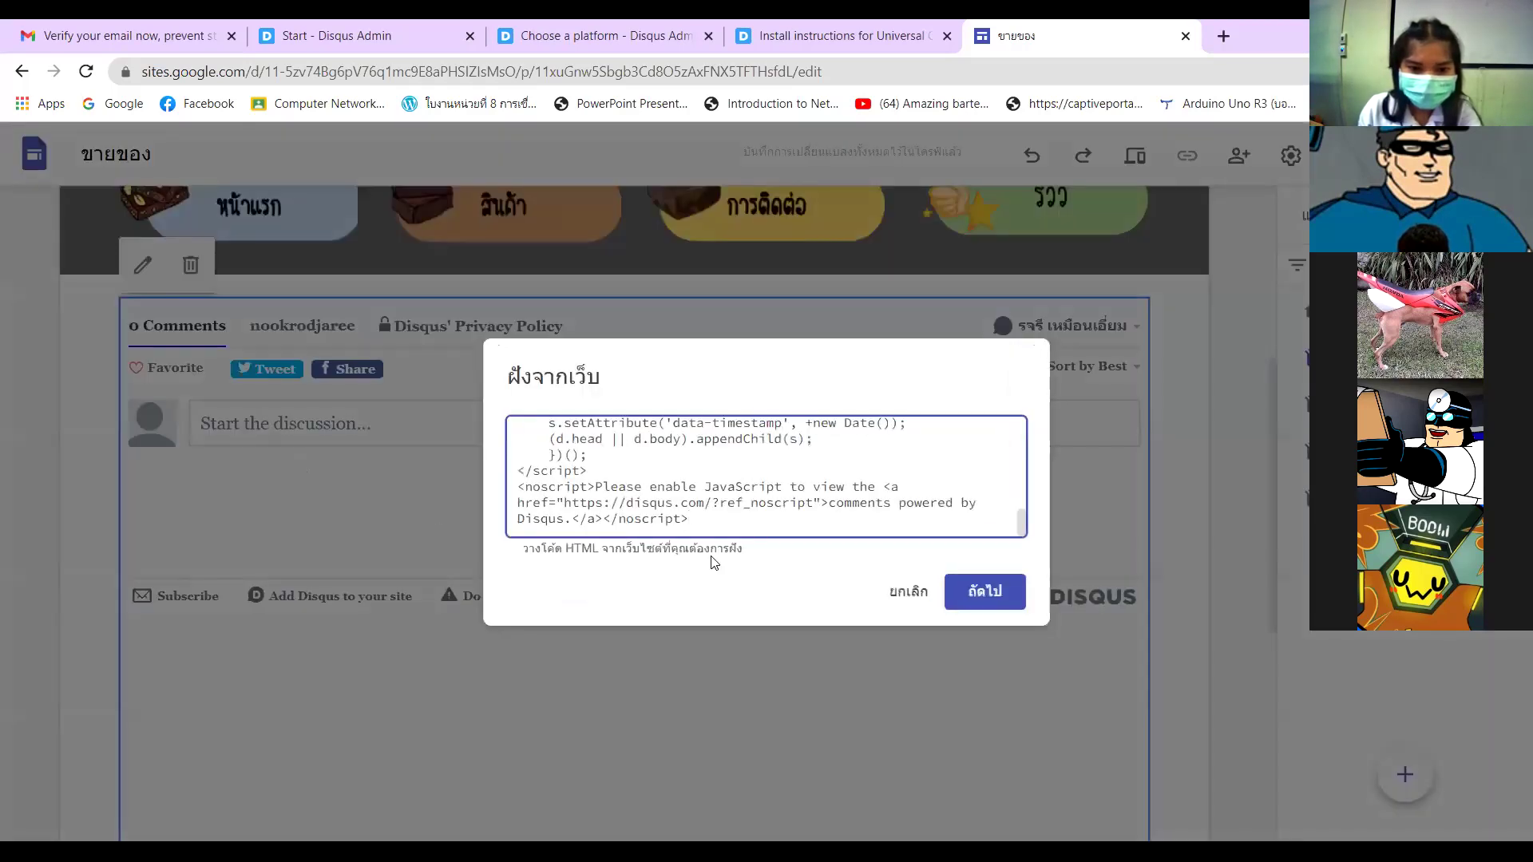
scroll(703, 510, "up", 10)
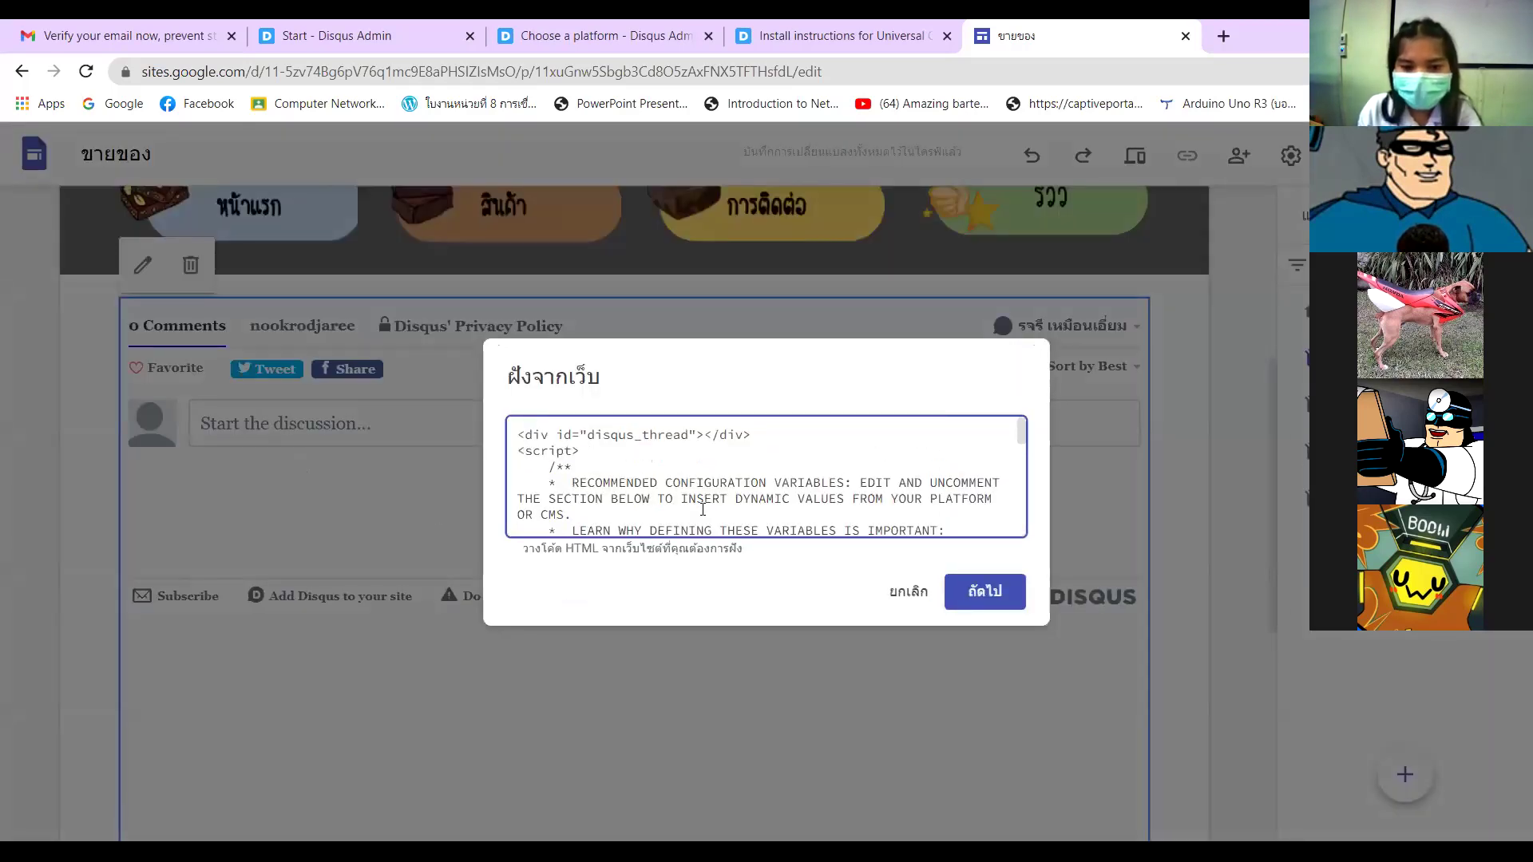
scroll(702, 509, "down", 2)
scroll(702, 510, "up", 3)
left_click_drag(520, 431, 759, 444)
left_click(755, 468)
scroll(755, 468, "down", 2)
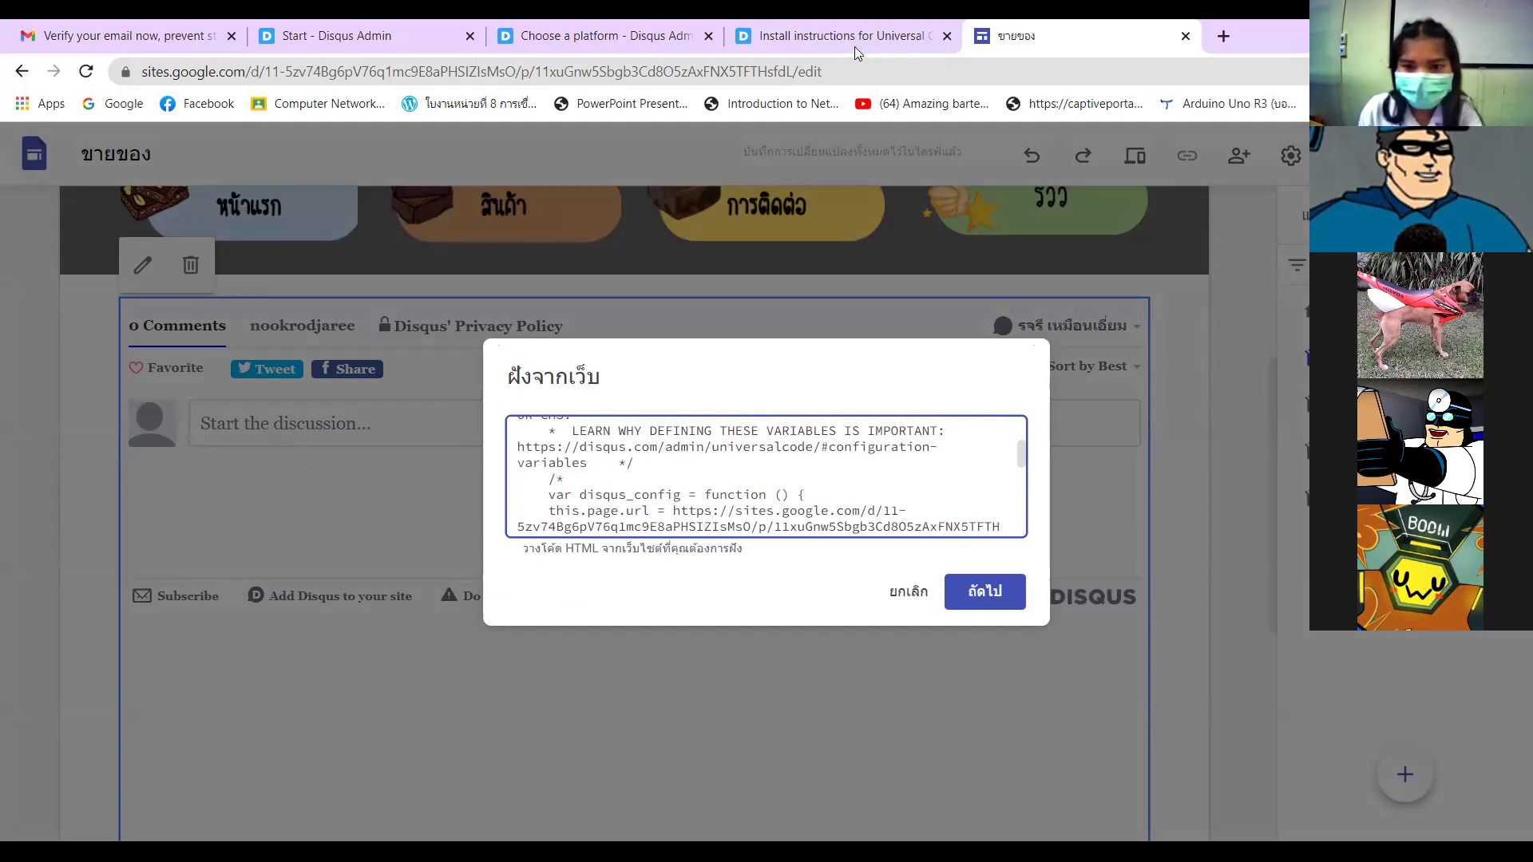
mouse_move(547, 489)
left_mouse_down()
mouse_move(812, 502)
mouse_move(778, 520)
left_mouse_up()
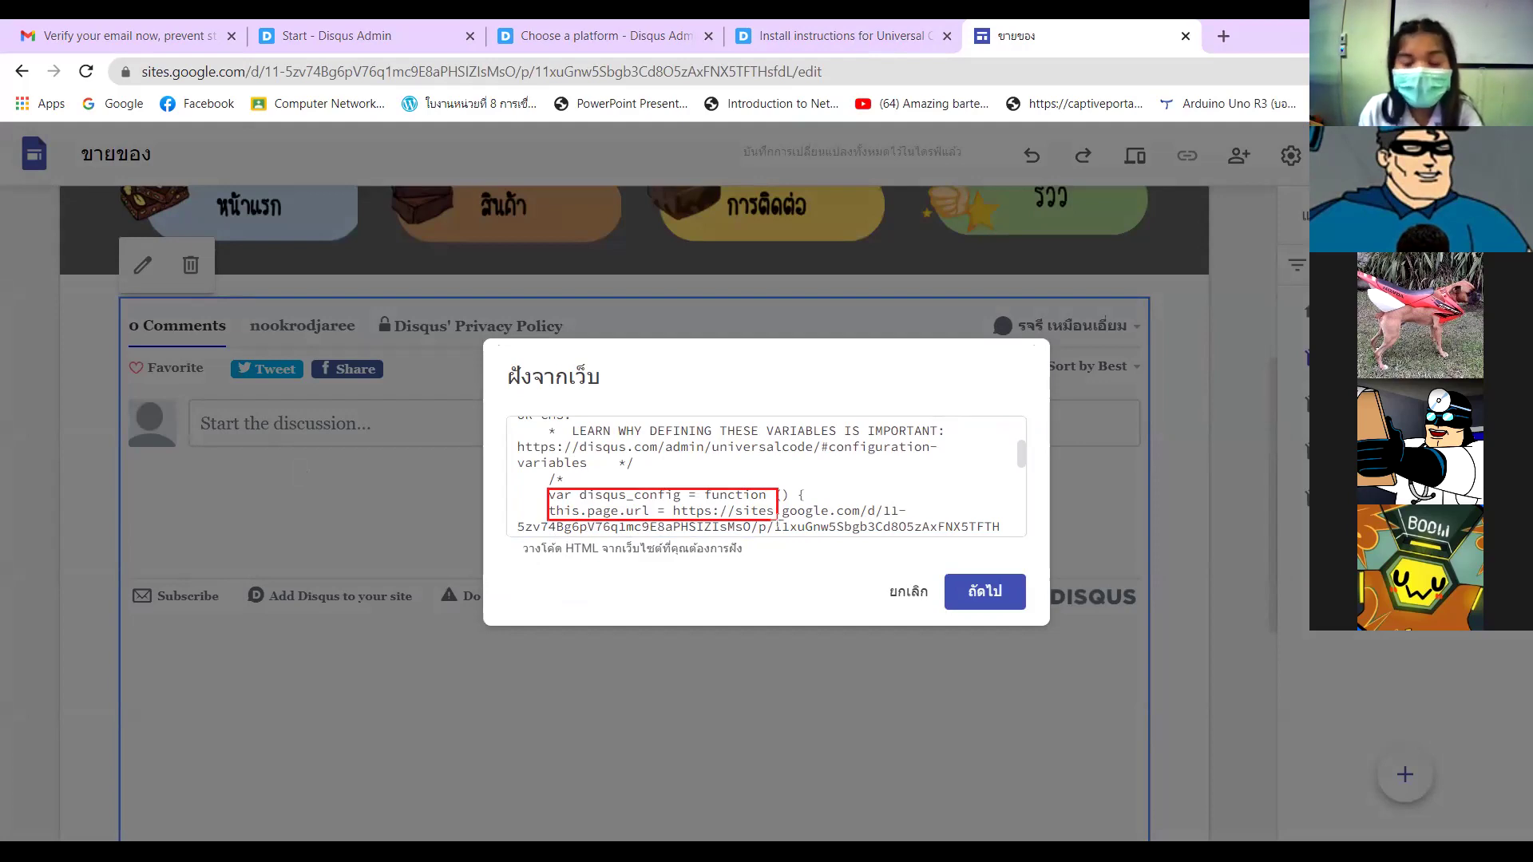
mouse_move(777, 520)
left_mouse_down()
mouse_move(779, 539)
mouse_move(851, 518)
left_mouse_up()
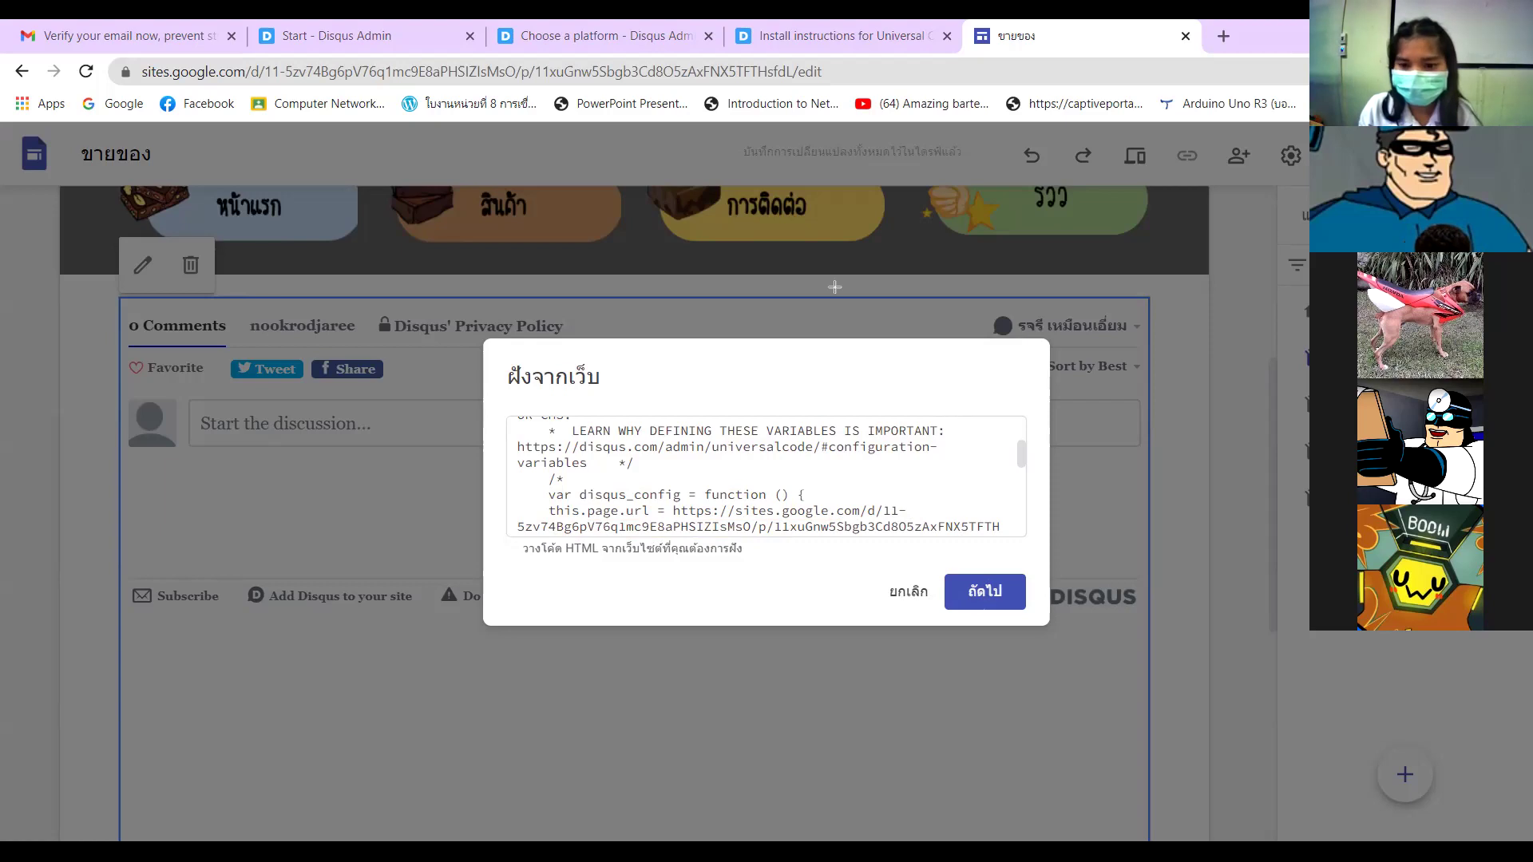
- Delete the existing Disqus embed from the รีวิว page and paste the original Universal Code into a new code embed below the navigation banner
left_click(420, 480)
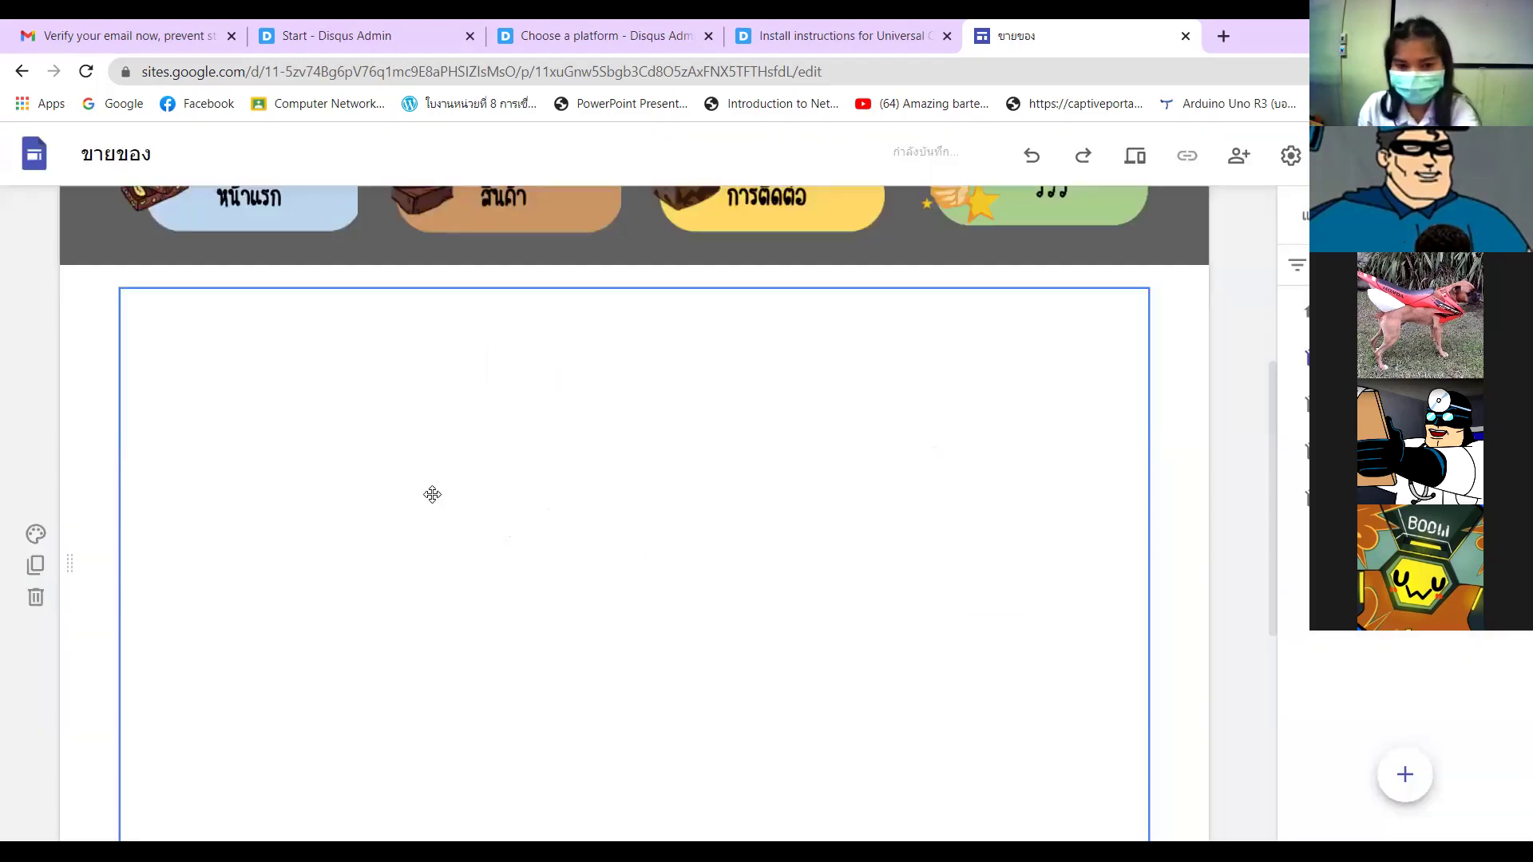
key("Delete")
double_click(237, 458)
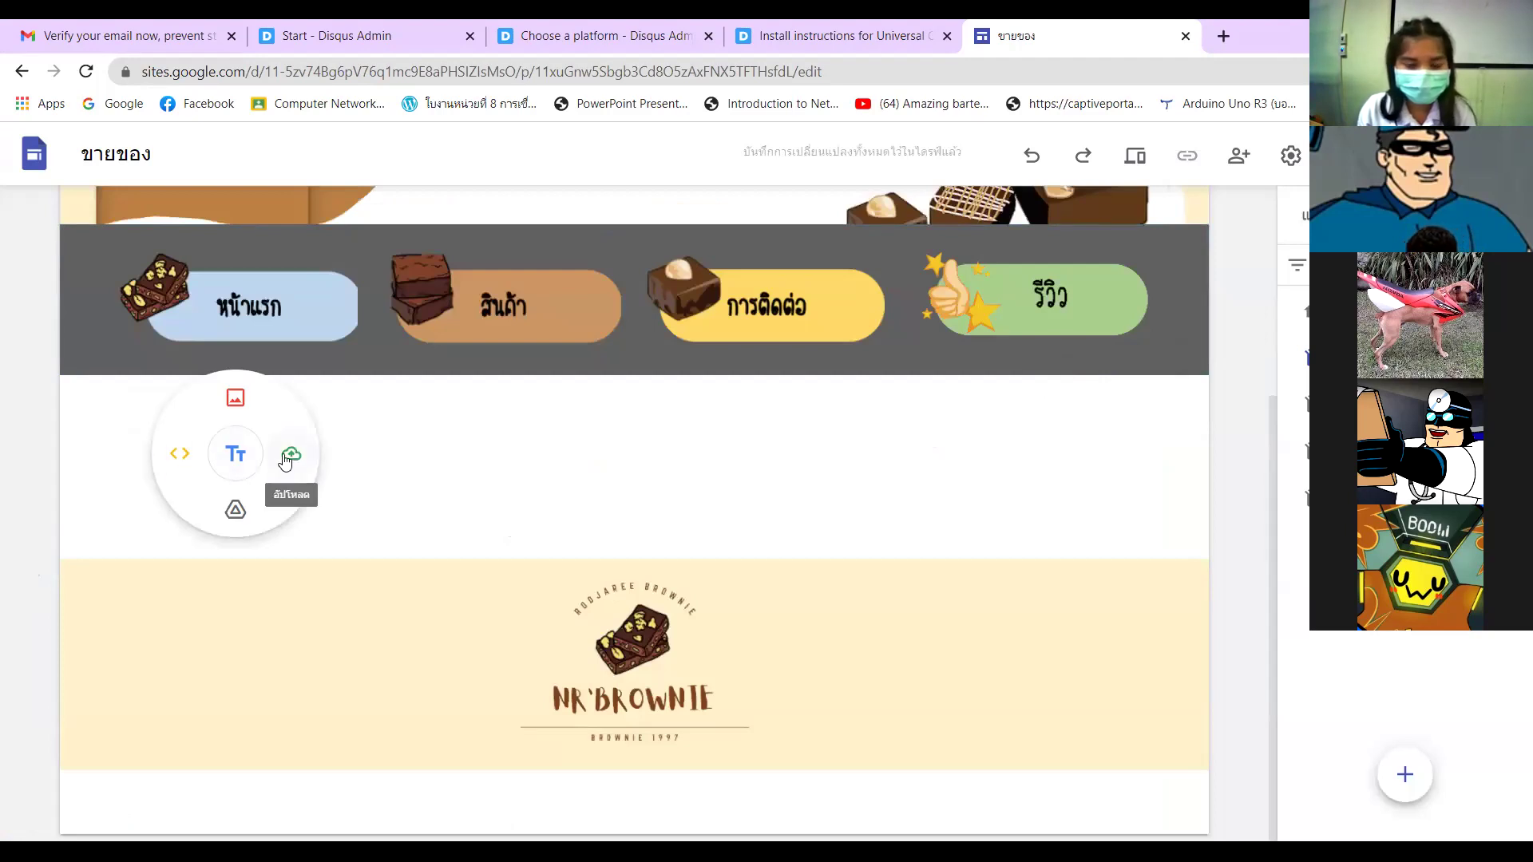
left_click(181, 455)
left_click(589, 431)
left_click(838, 35)
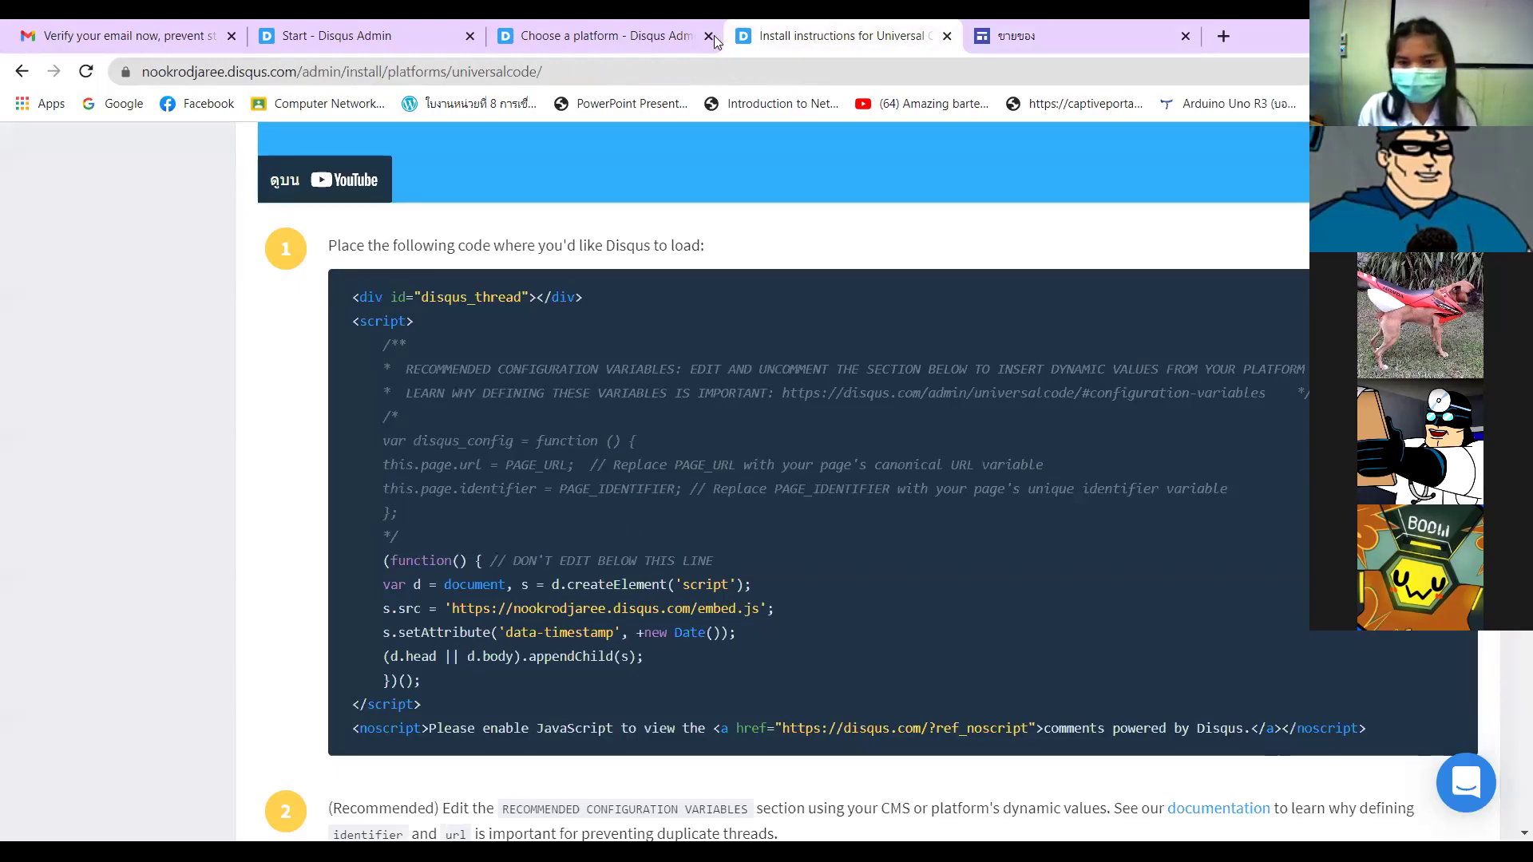
left_click(1037, 35)
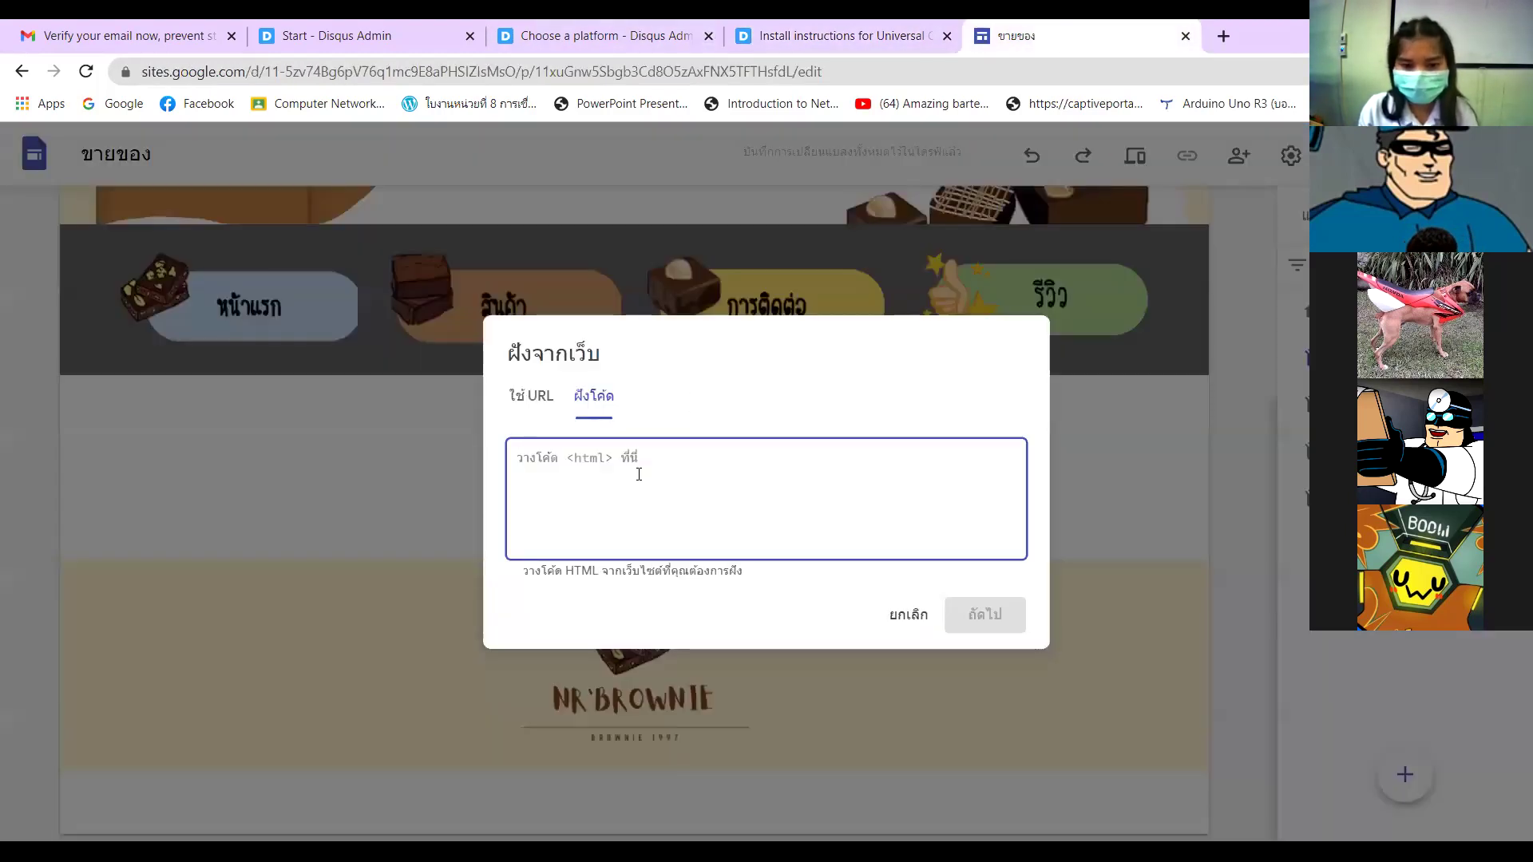
key("ctrl+v")
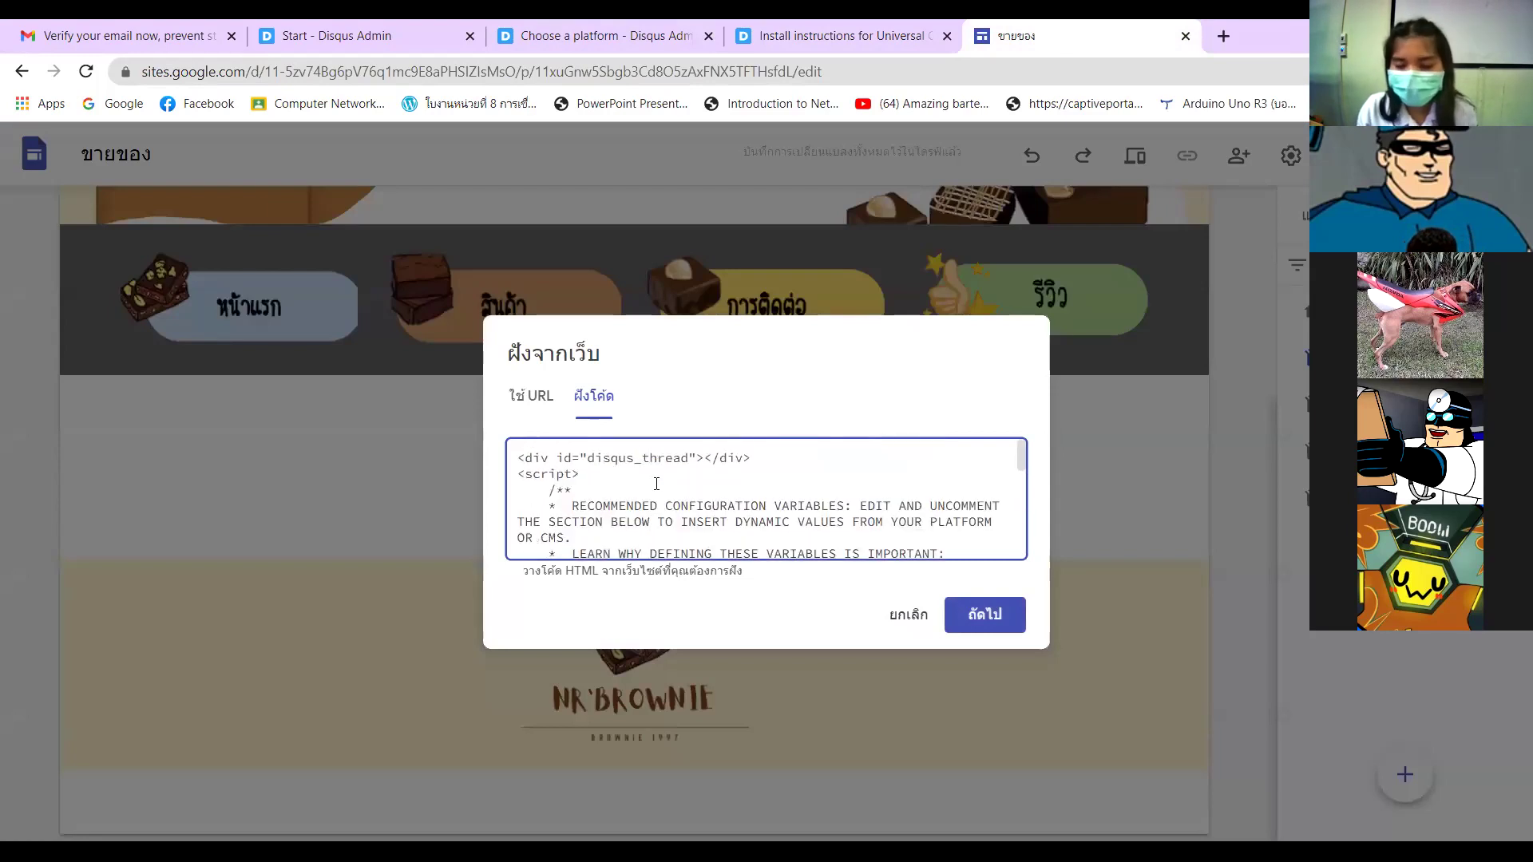
scroll(656, 483, "down", 2)
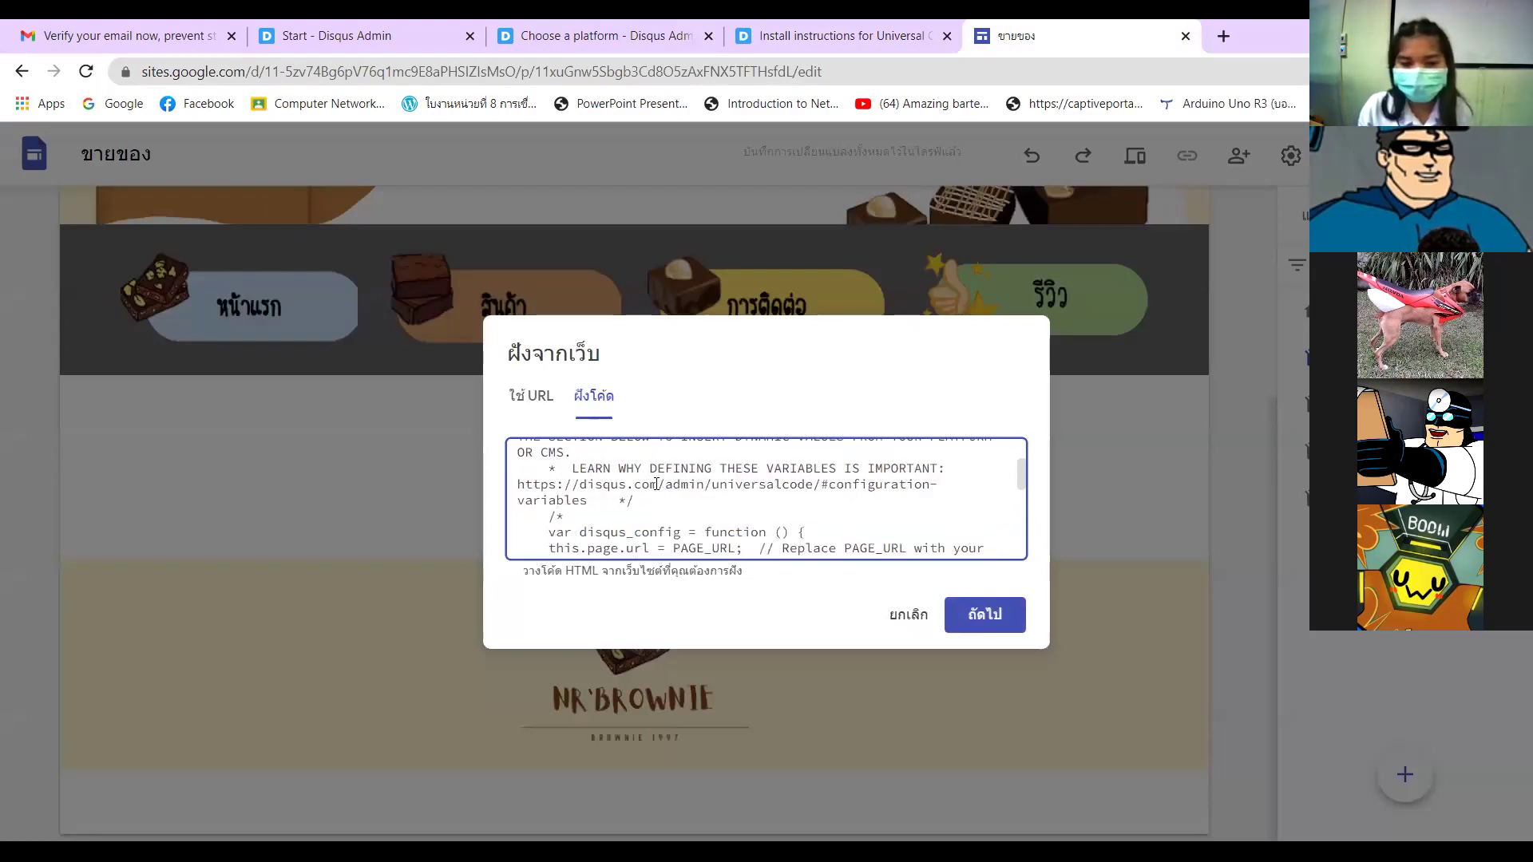